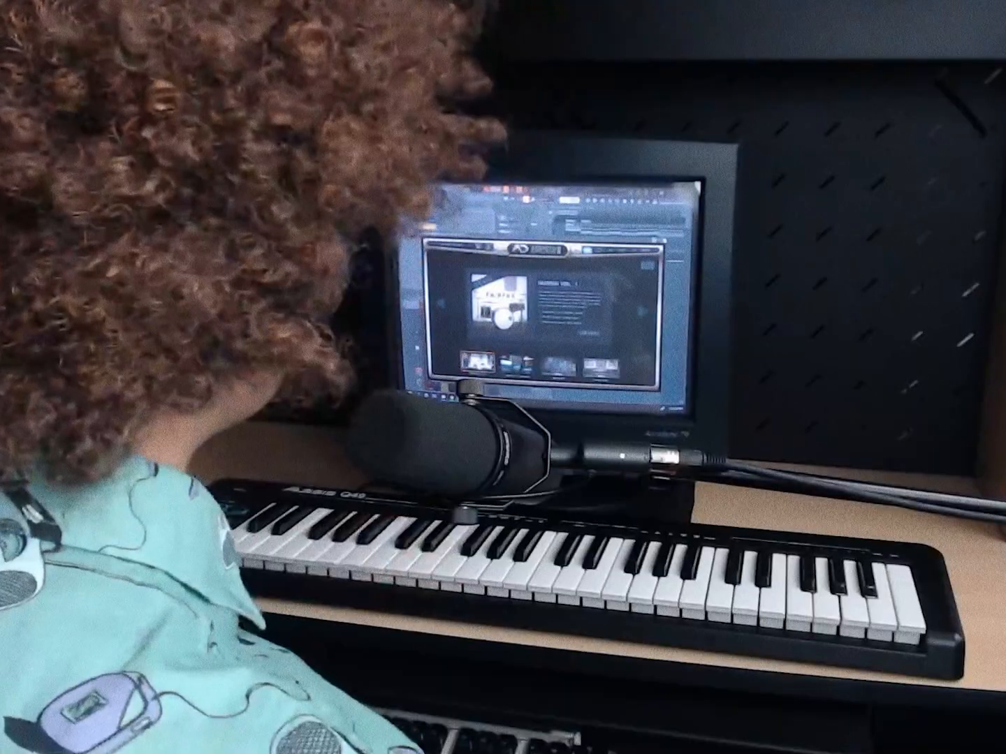
Select the C#4 hi-hat notes in the piano roll and quantize them with an adjusted start-time strength
key("Escape")
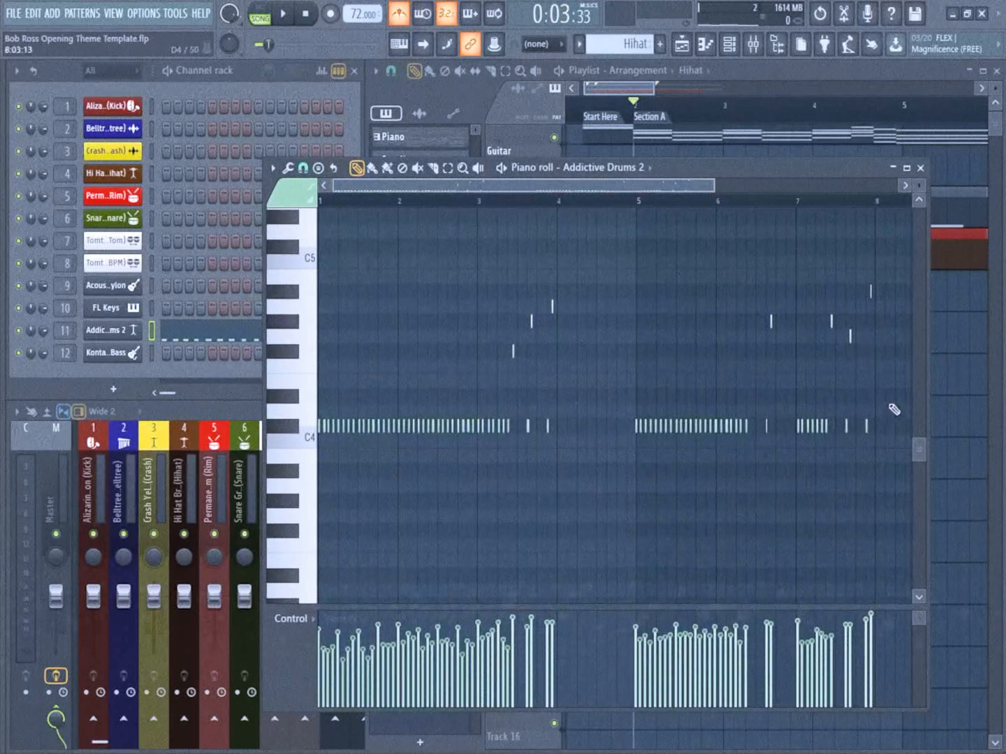
left_click_drag(795, 419, 415, 458)
left_click_drag(294, 470, 294, 469)
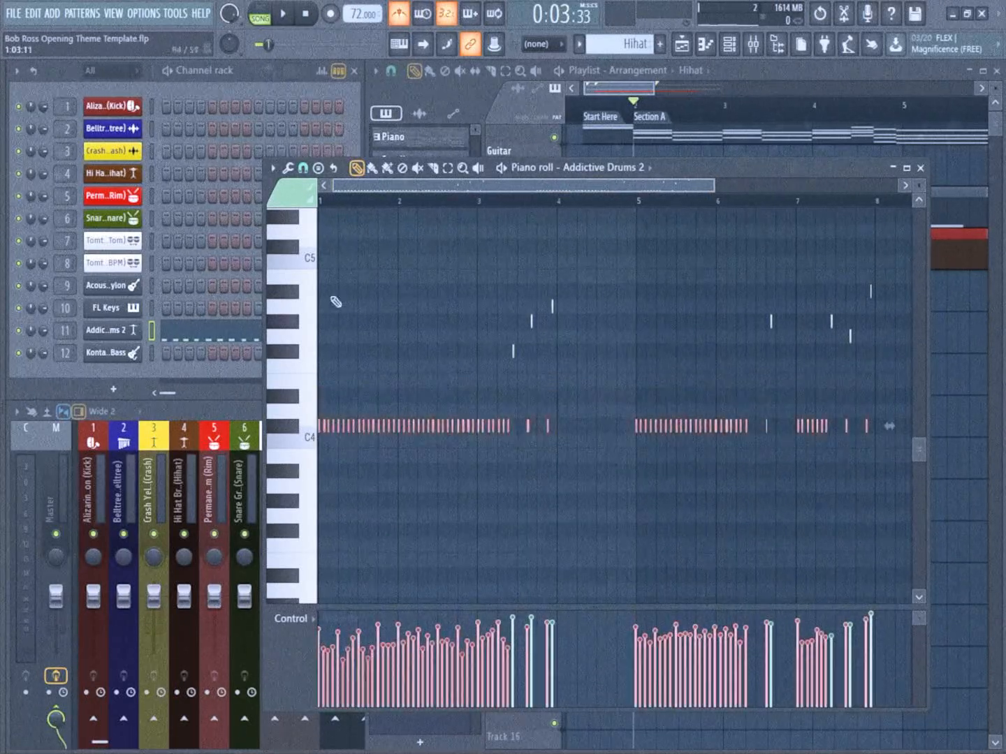
left_click(273, 169)
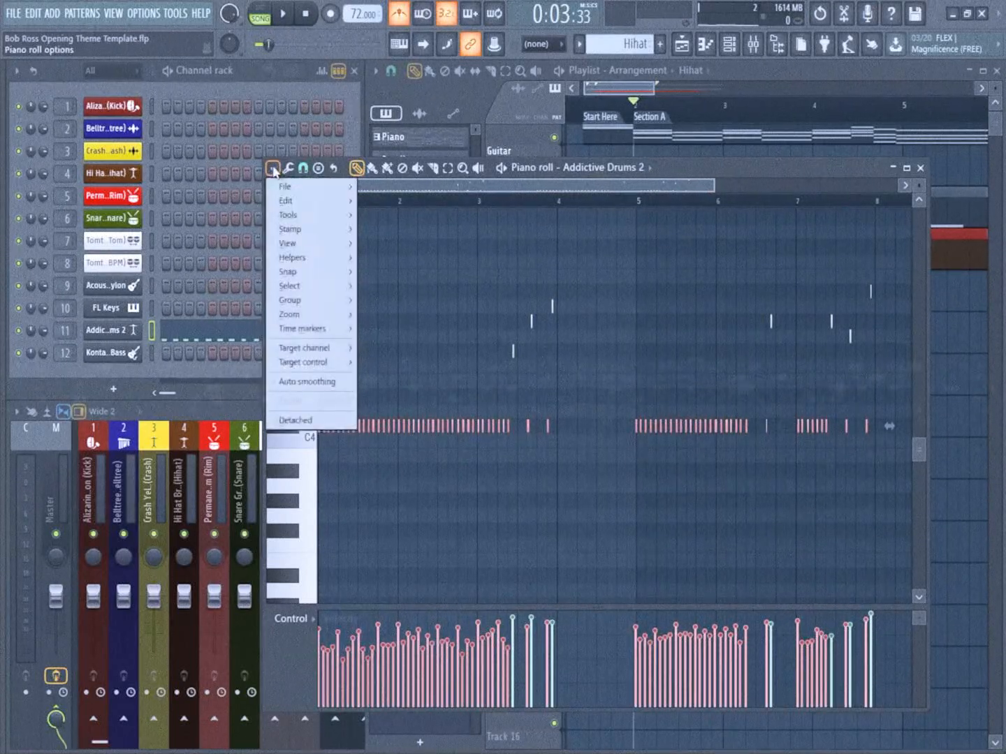
left_click(288, 170)
left_click(289, 171)
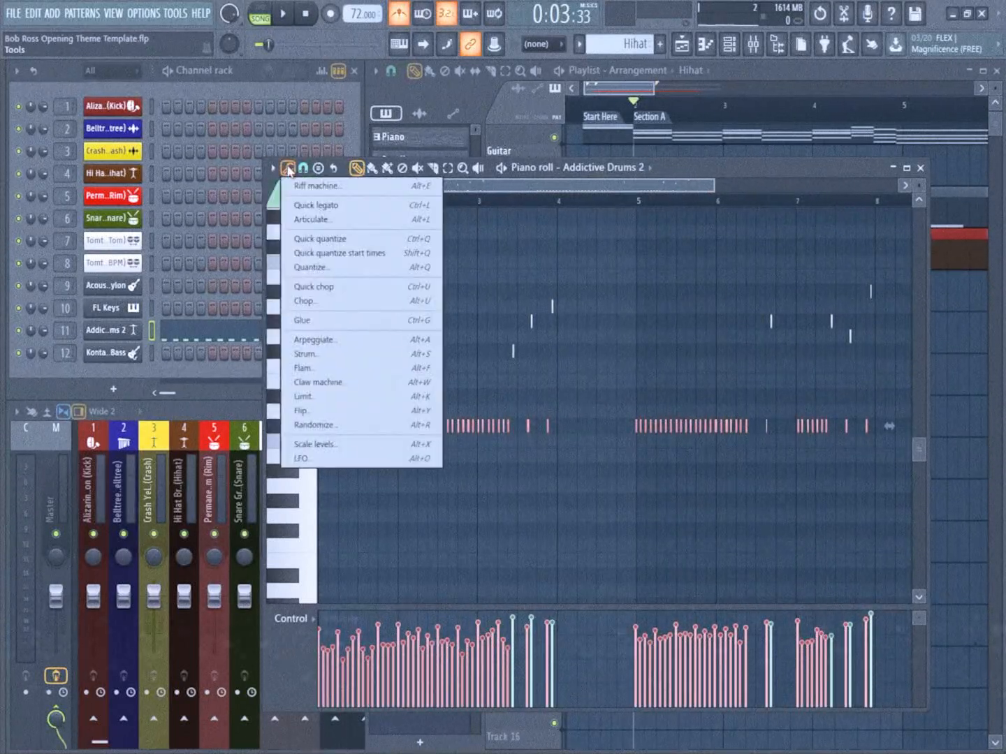
left_click(321, 239)
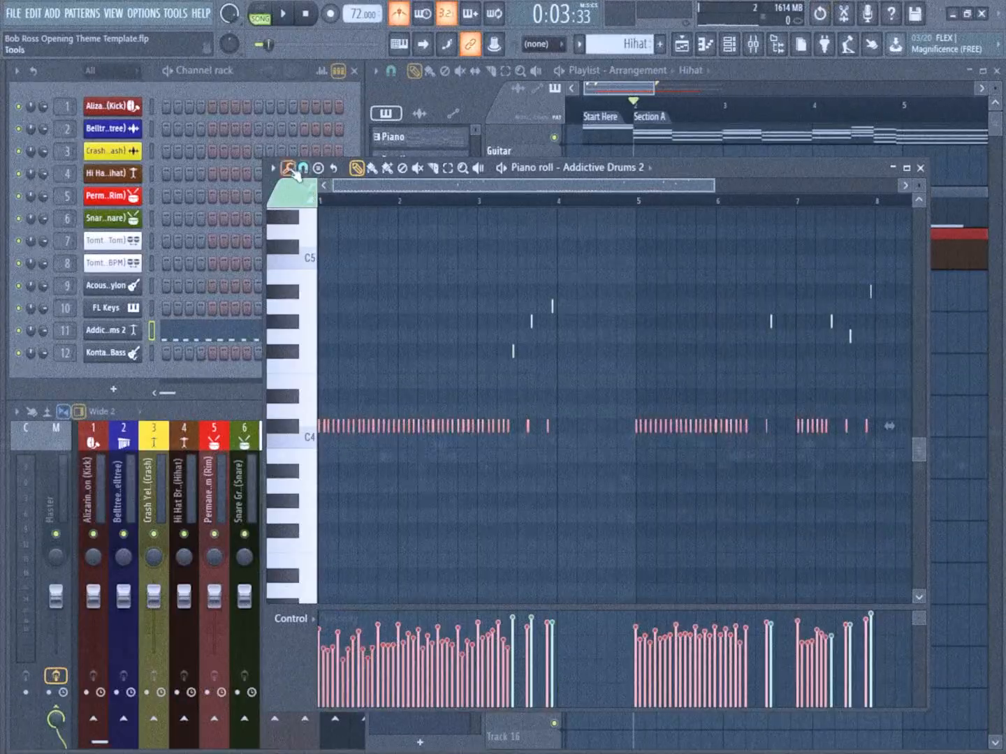
left_click(288, 169)
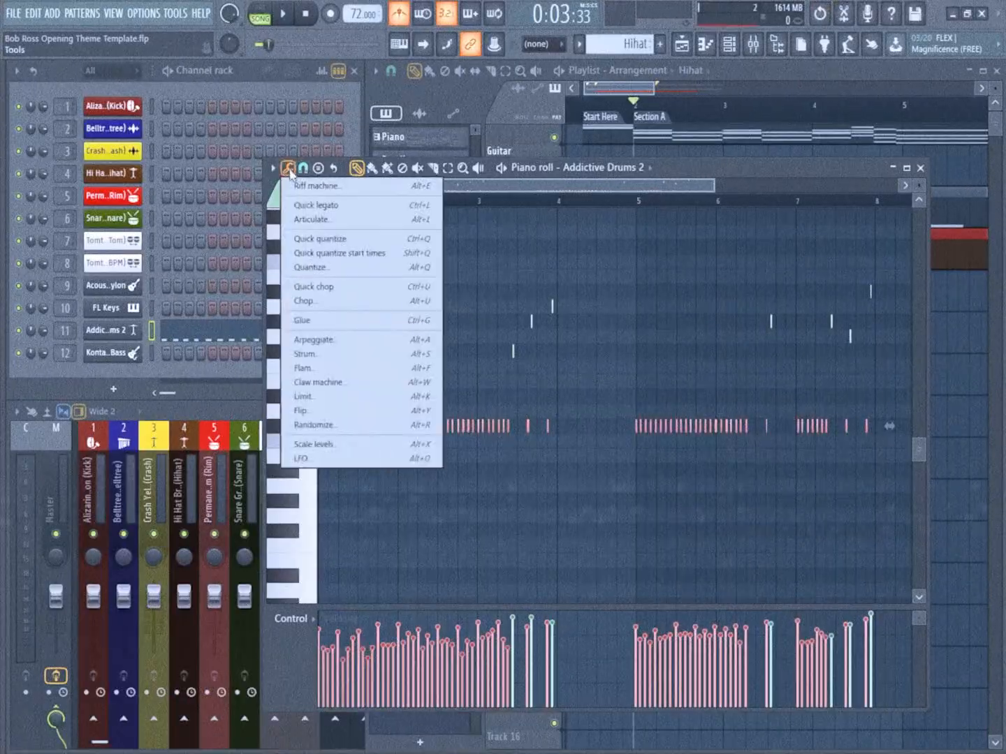
left_click(332, 269)
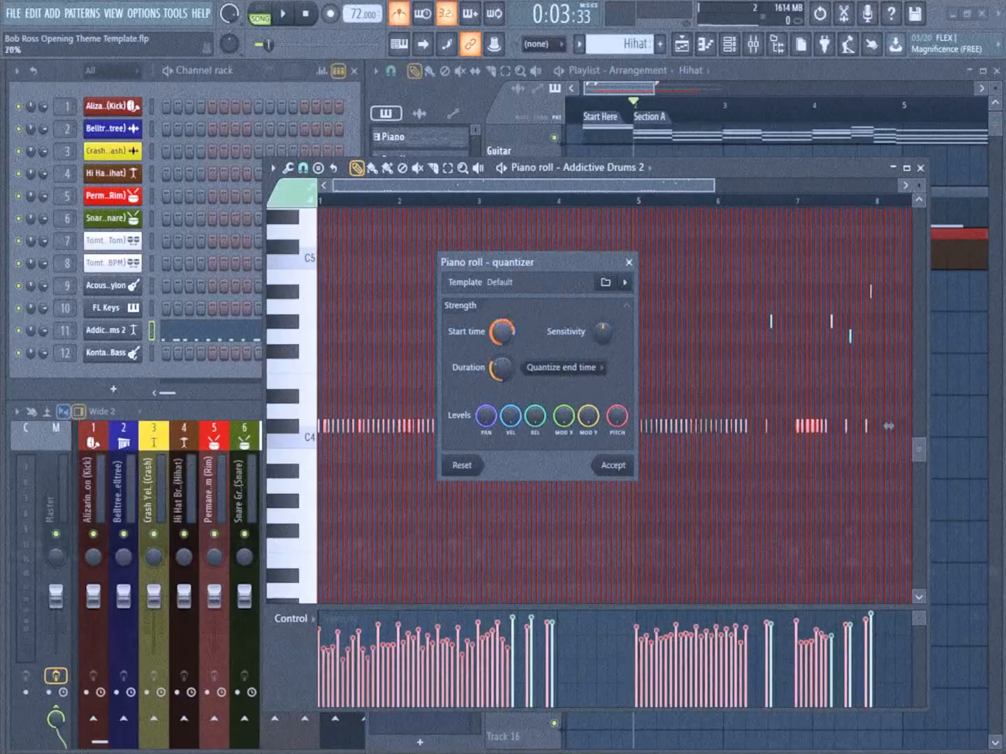
left_click_drag(510, 342, 510, 352)
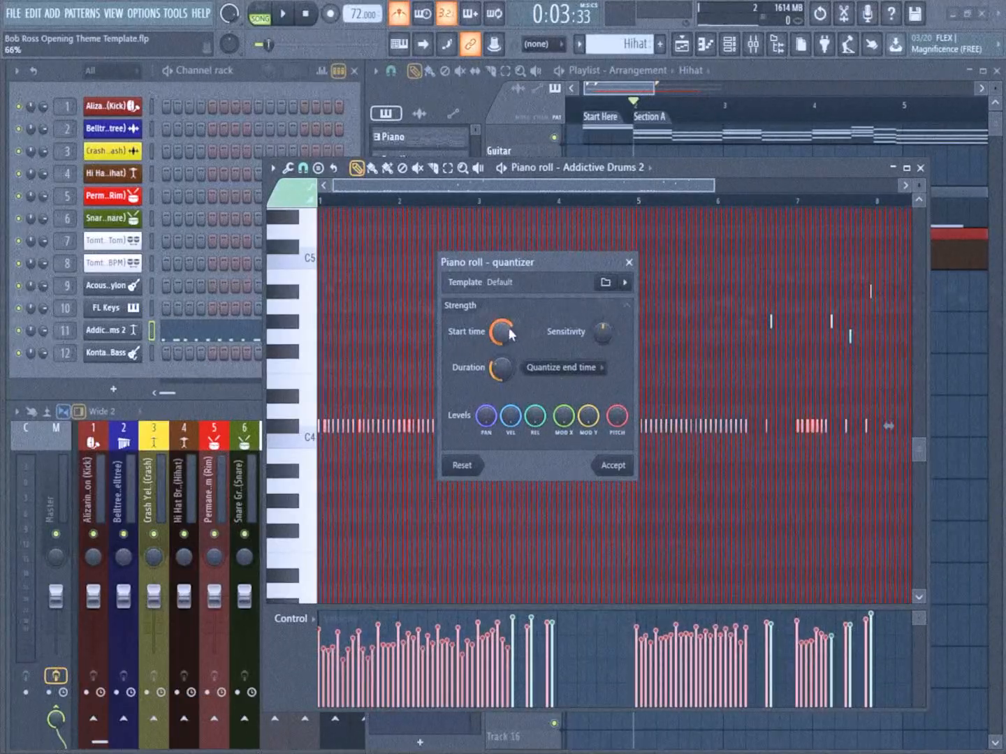
left_click(613, 469)
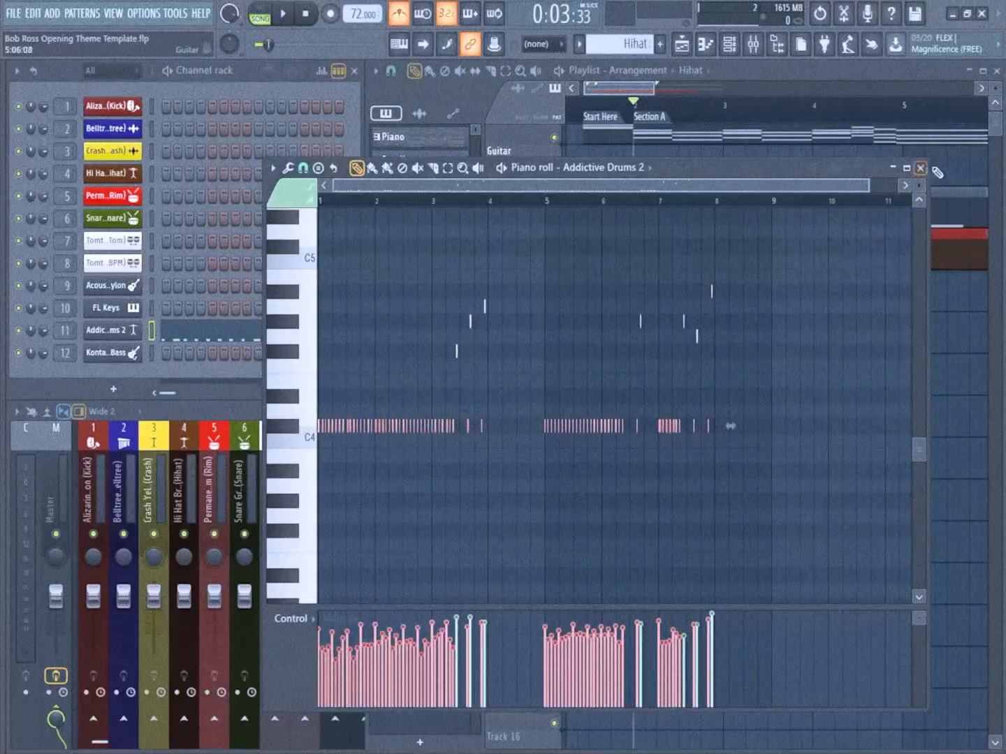
Close the piano roll and play the arrangement from Section A to listen to the quantized hi-hat part
left_click(922, 169)
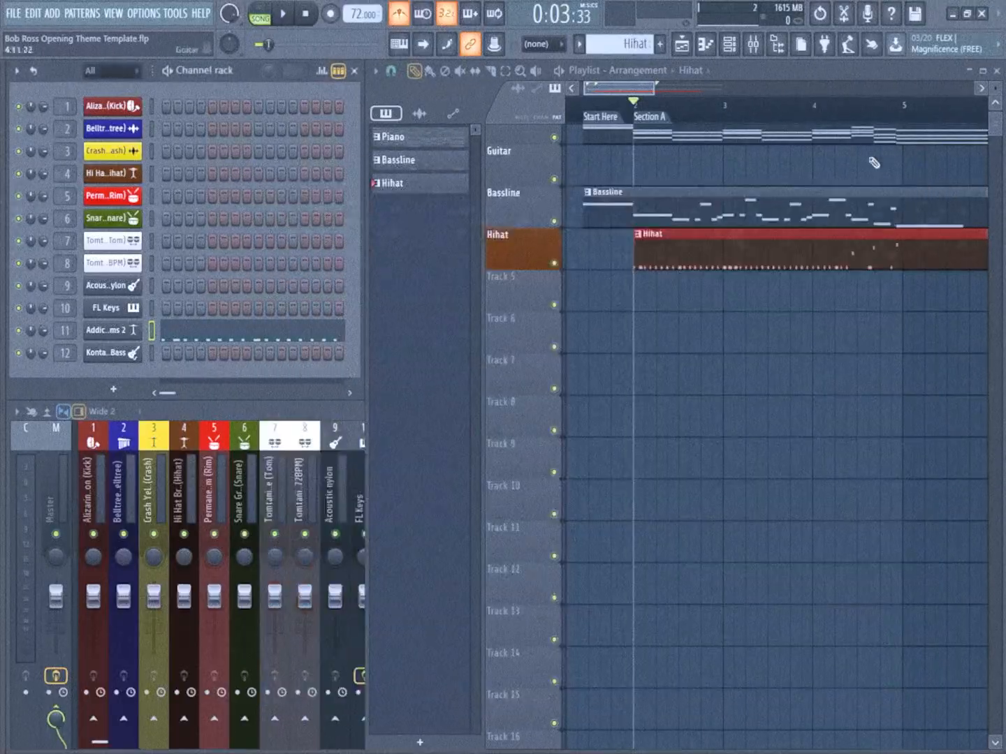
key("space")
left_click_drag(780, 290, 695, 327)
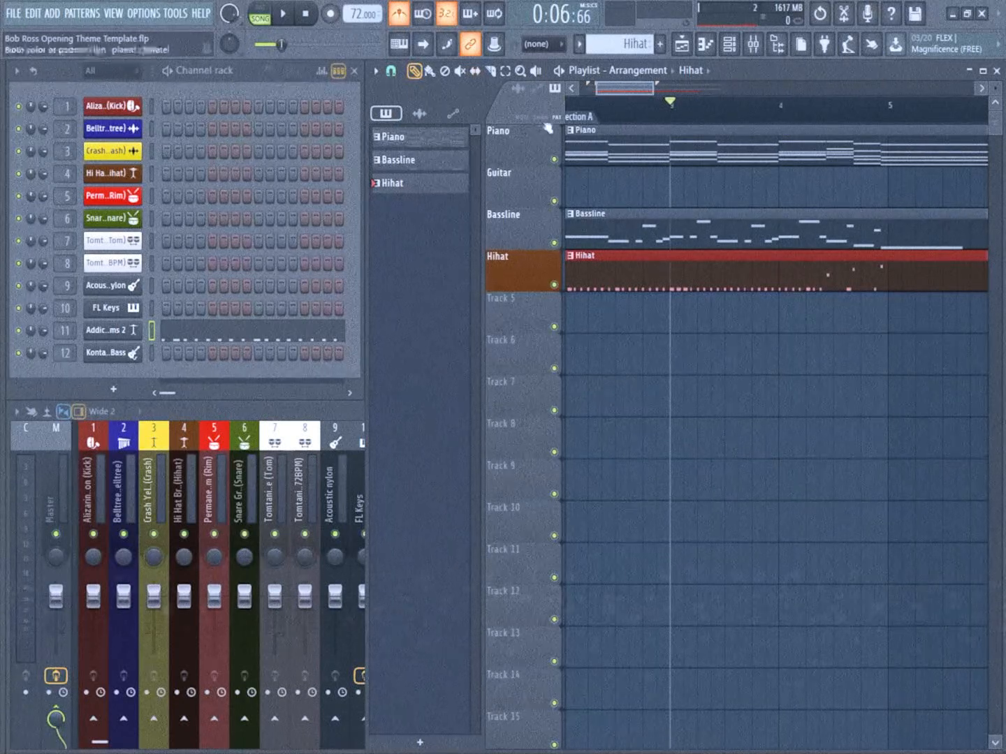
key("space")
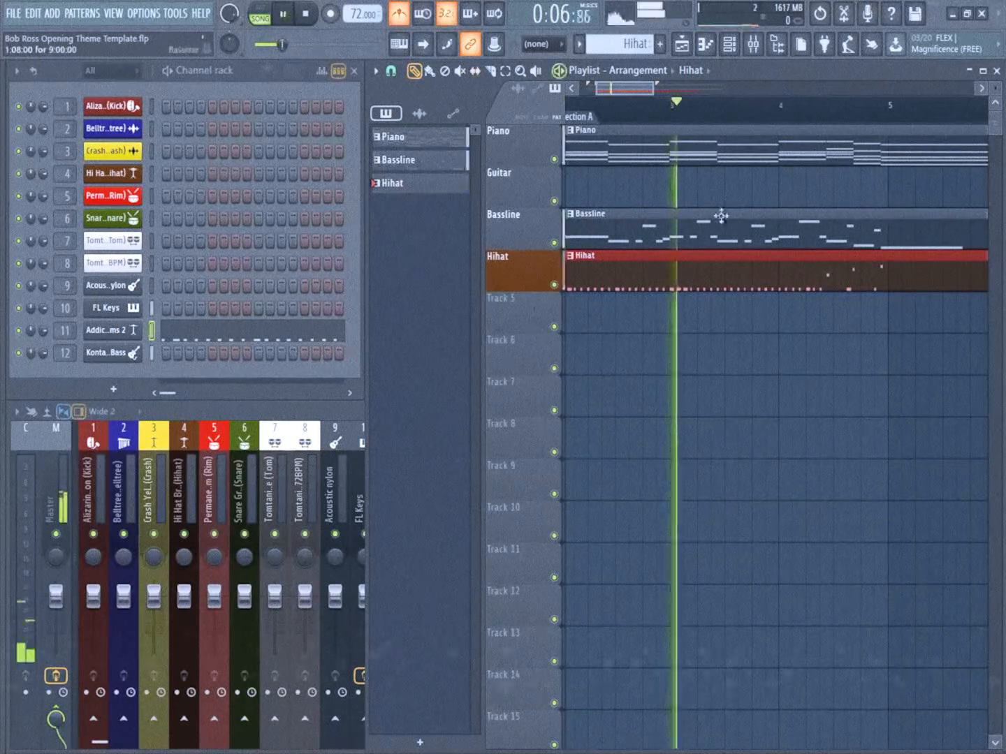
scroll(770, 276, "down", 1)
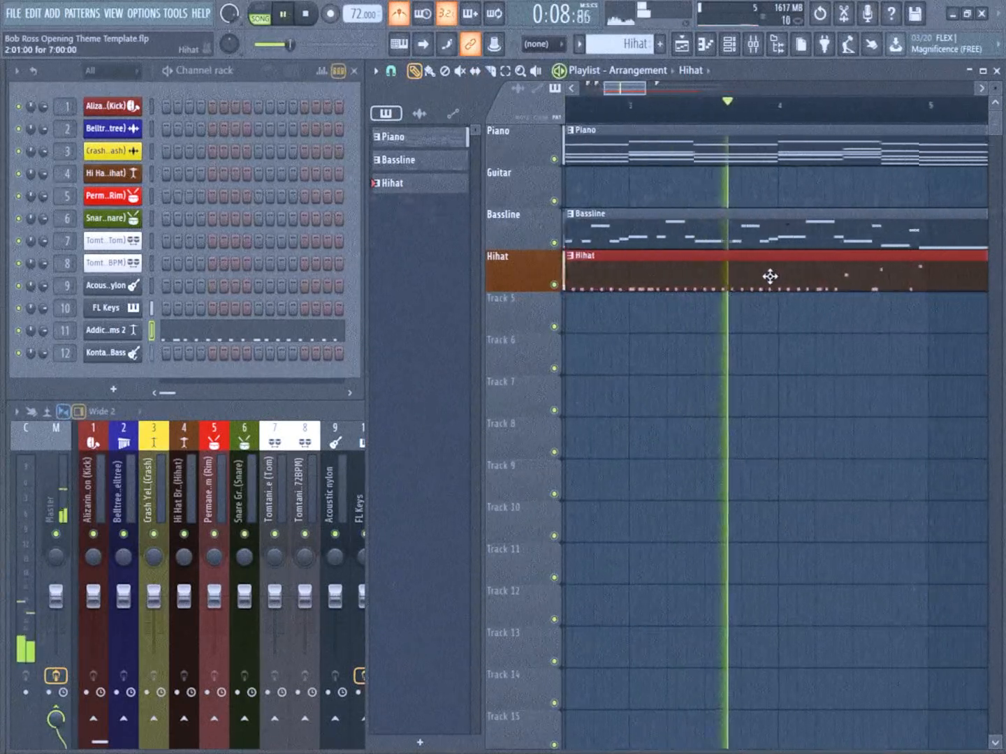
key("space")
Open the Hihat clip's notes and add a G4 note just before bar 3, clearing the C#4 note beneath it
double_click(767, 270)
scroll(344, 346, "up", 5)
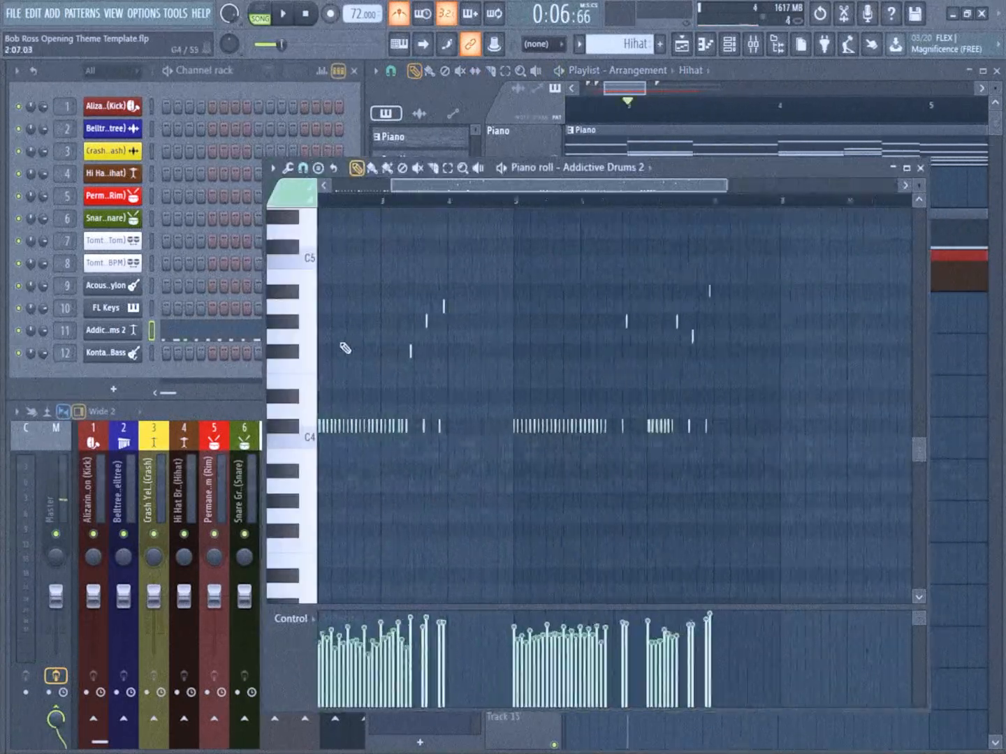
left_click_drag(346, 345, 443, 287)
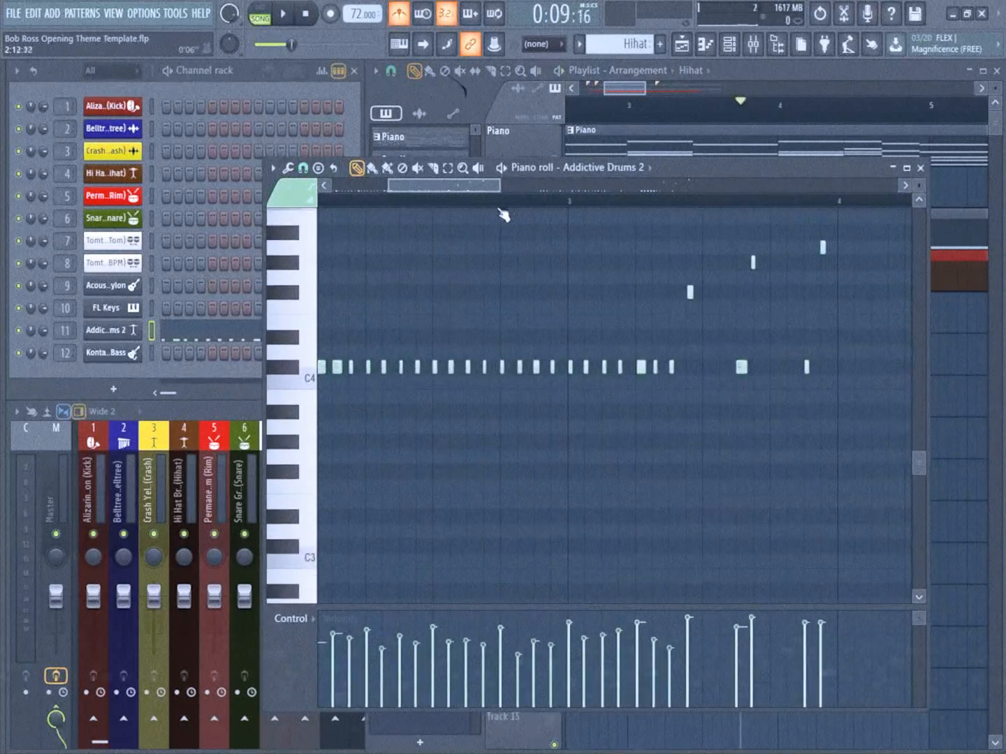
key("space")
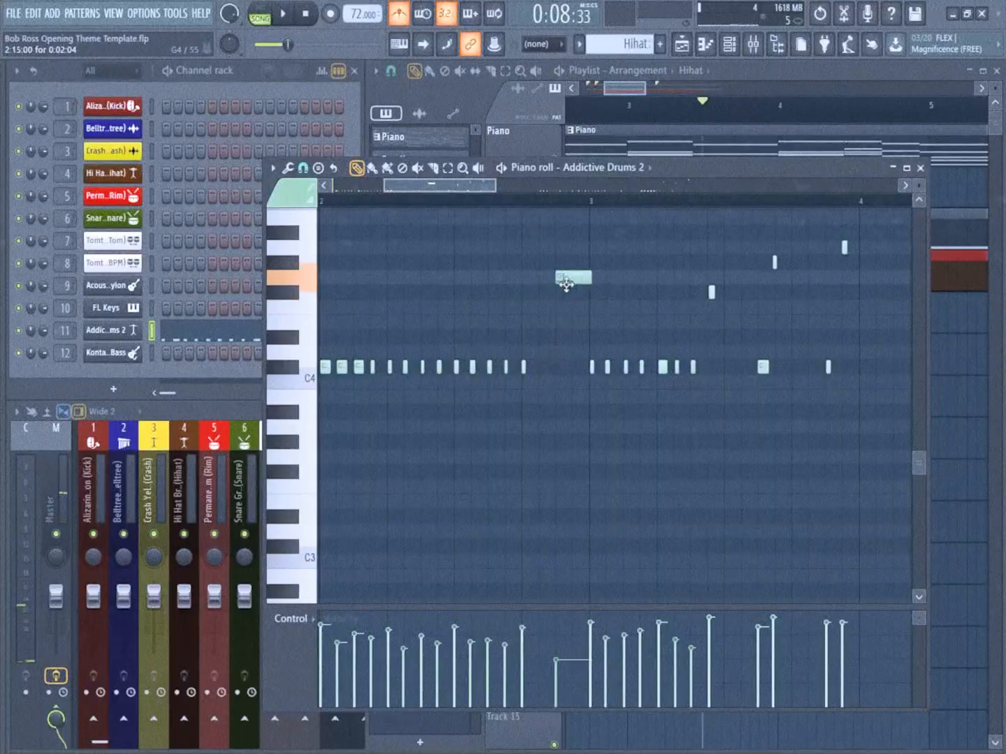
key("space")
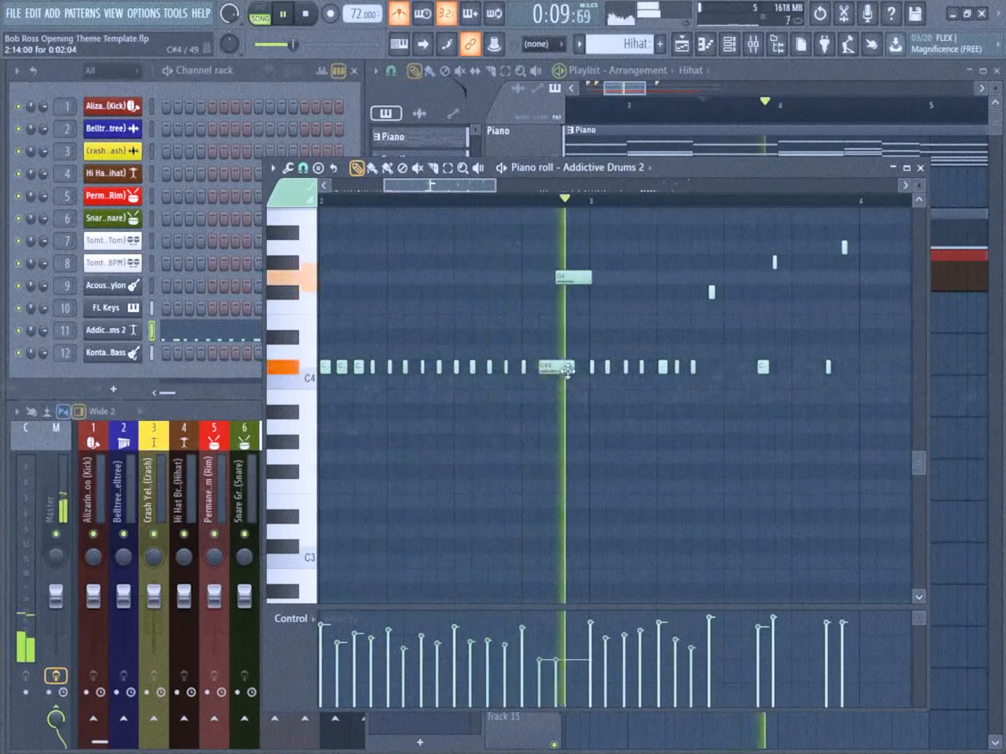
left_click_drag(569, 370, 548, 369)
scroll(552, 348, "down", 3)
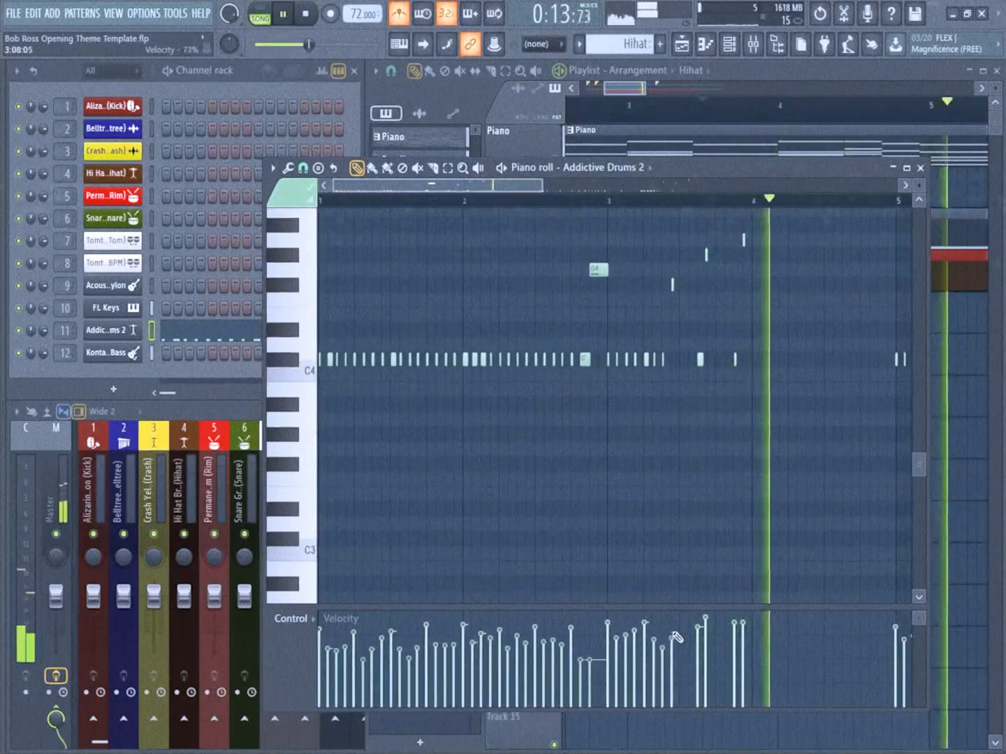
Add a G4 note just before bar 2 and delete the C#4 notes beneath it
key("space")
scroll(437, 282, "up", 3)
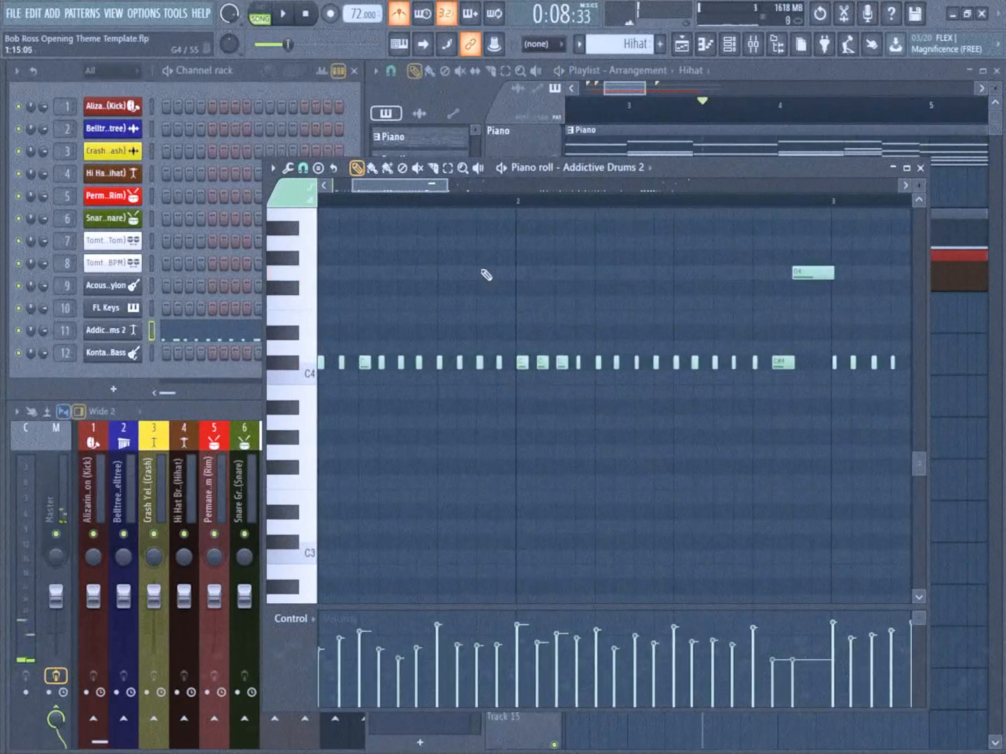
scroll(476, 273, "up", 2)
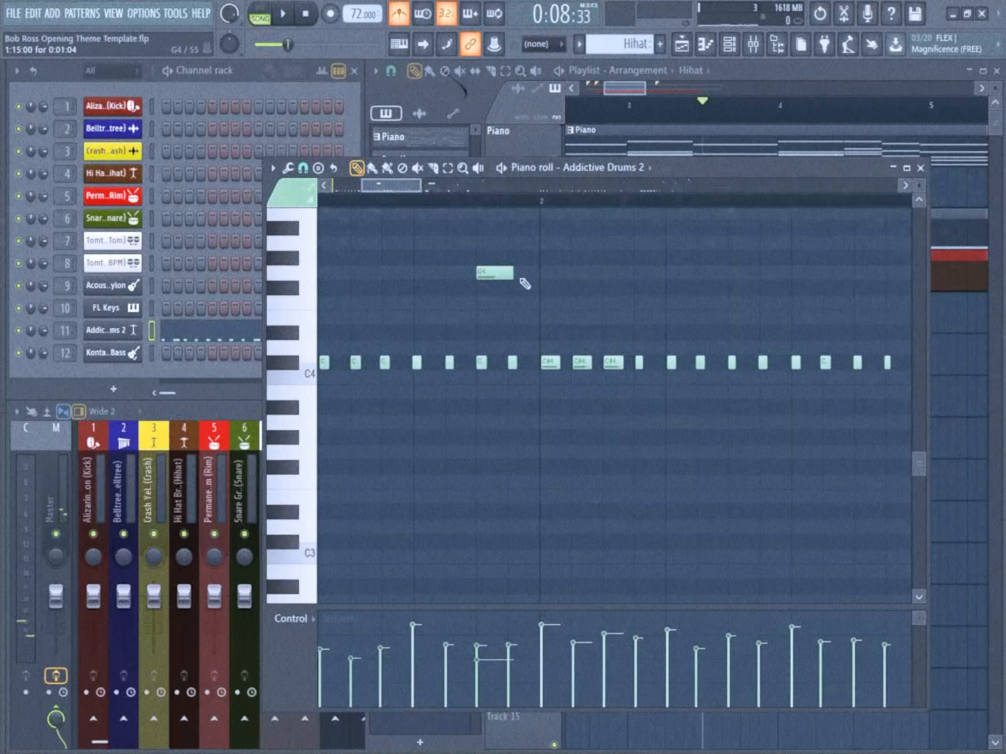
scroll(508, 365, "down", 1)
scroll(494, 365, "down", 2)
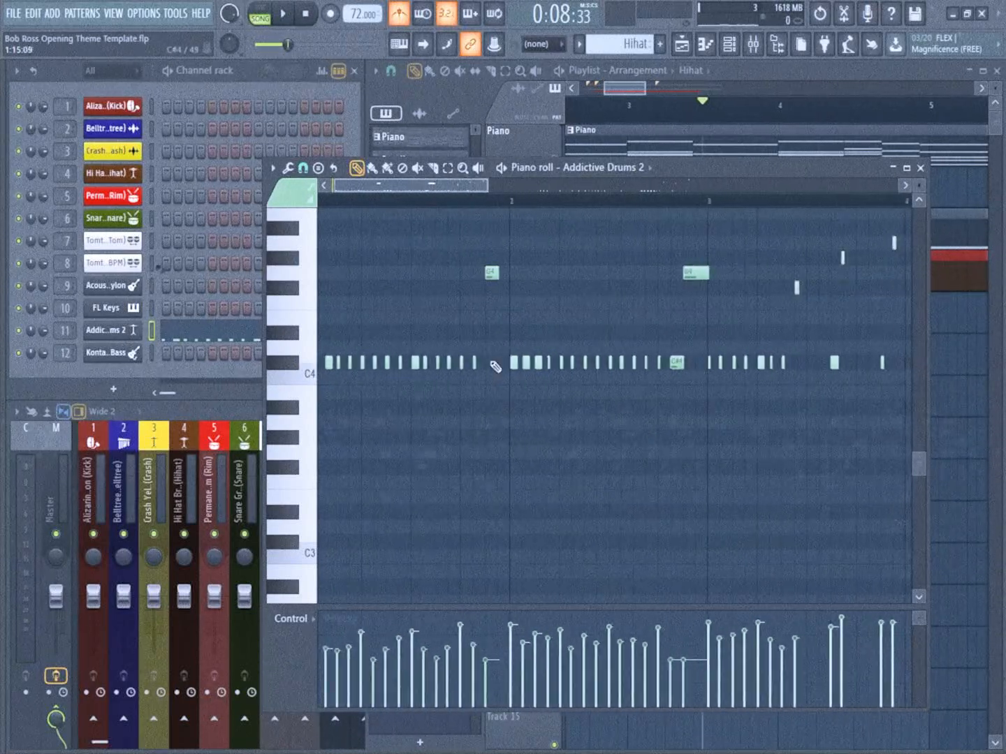
Play the hi-hat pattern from near the start of bar 1 and move the short F#4 note in bar 3 up to G4
left_click(345, 201)
key("space")
scroll(441, 264, "down", 2)
scroll(443, 273, "down", 1)
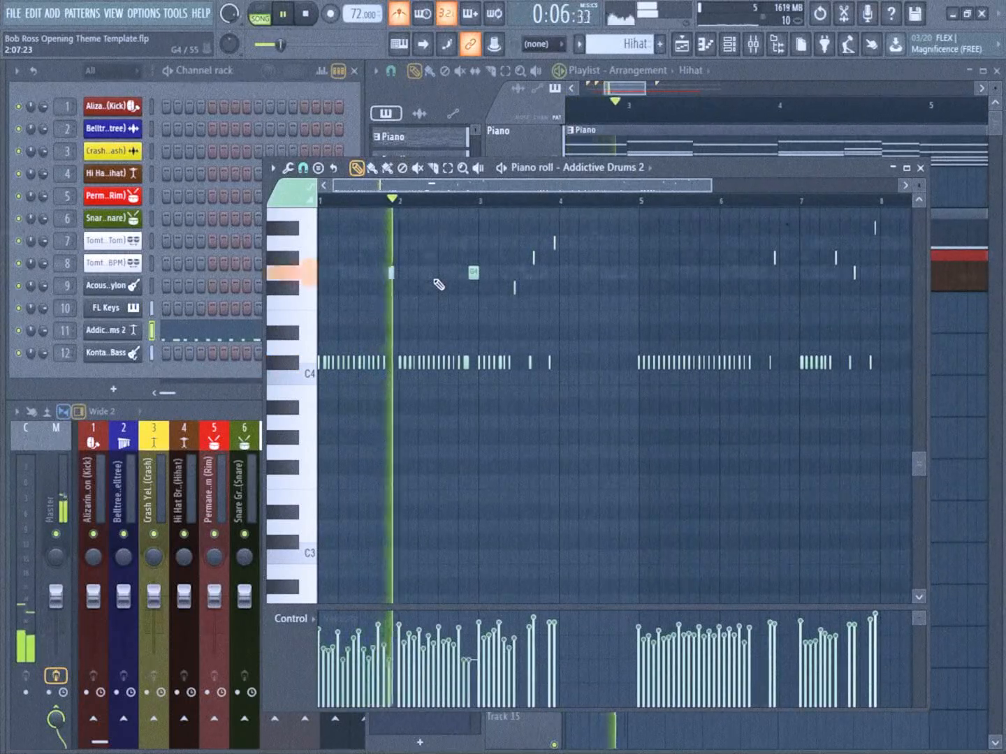
scroll(475, 305, "up", 1)
scroll(544, 324, "up", 2)
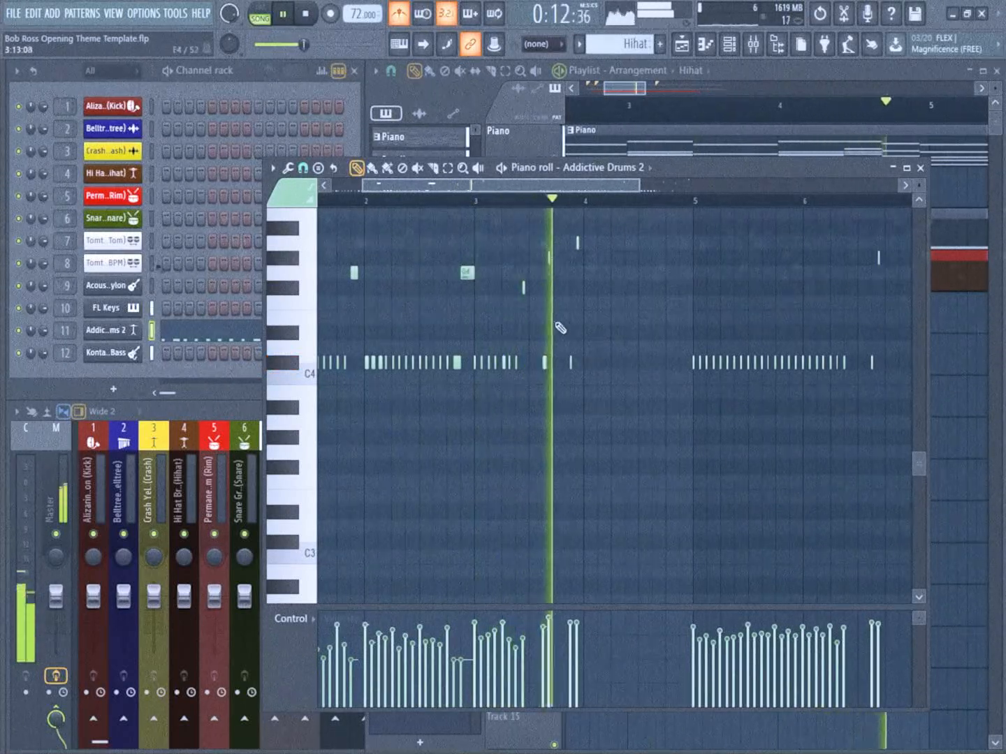
scroll(524, 286, "up", 2)
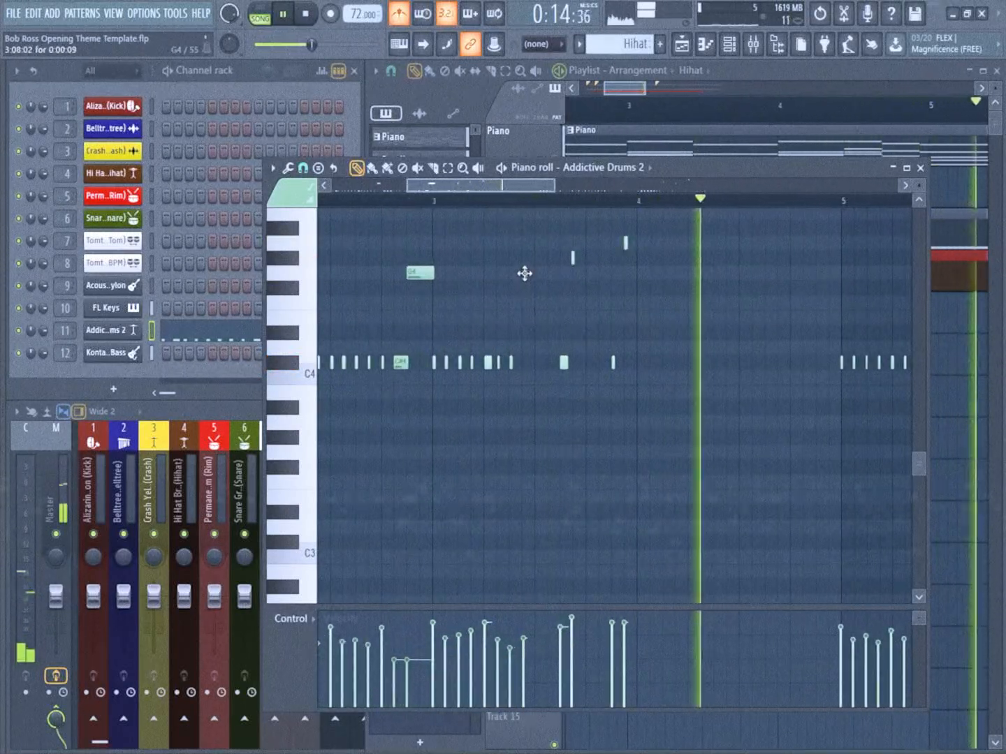
Place an extra G#4 note in the middle of bar 6 and a C#4 note near the end of that bar
left_click_drag(749, 292, 680, 298)
scroll(615, 304, "up", 1)
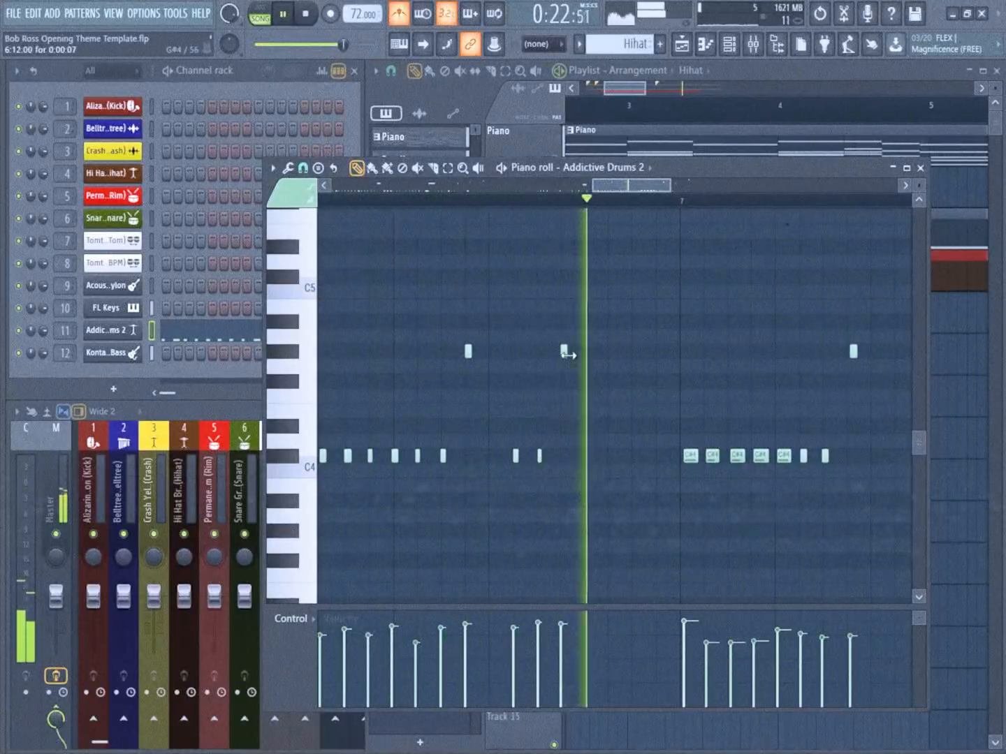
left_click(633, 456)
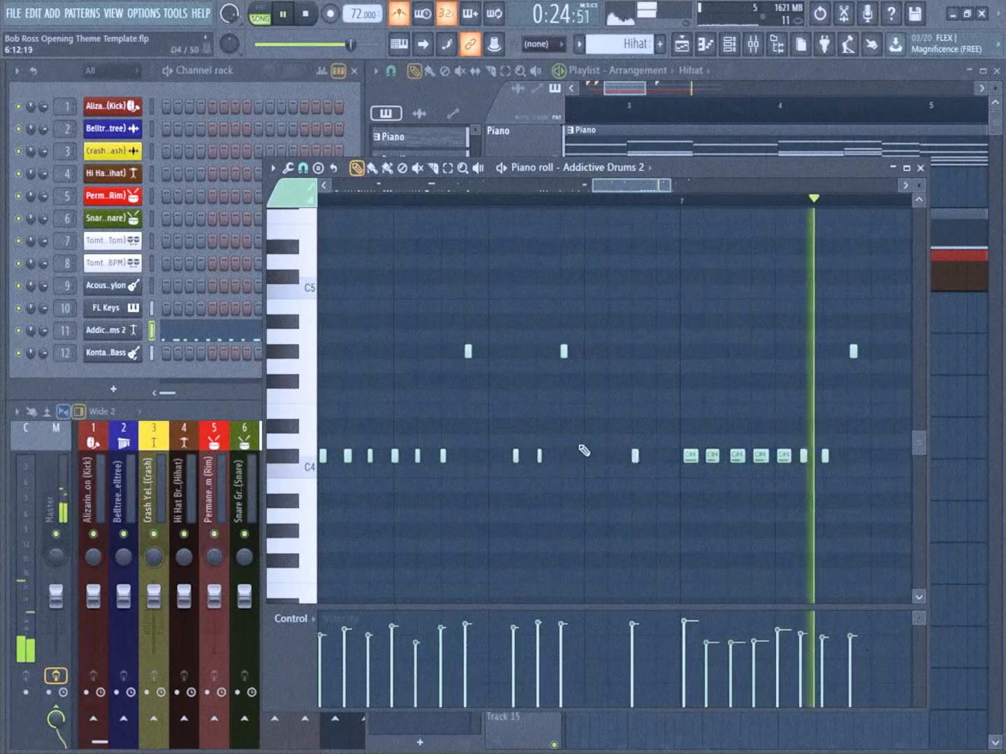
scroll(581, 420, "down", 4)
left_click_drag(781, 411, 688, 393)
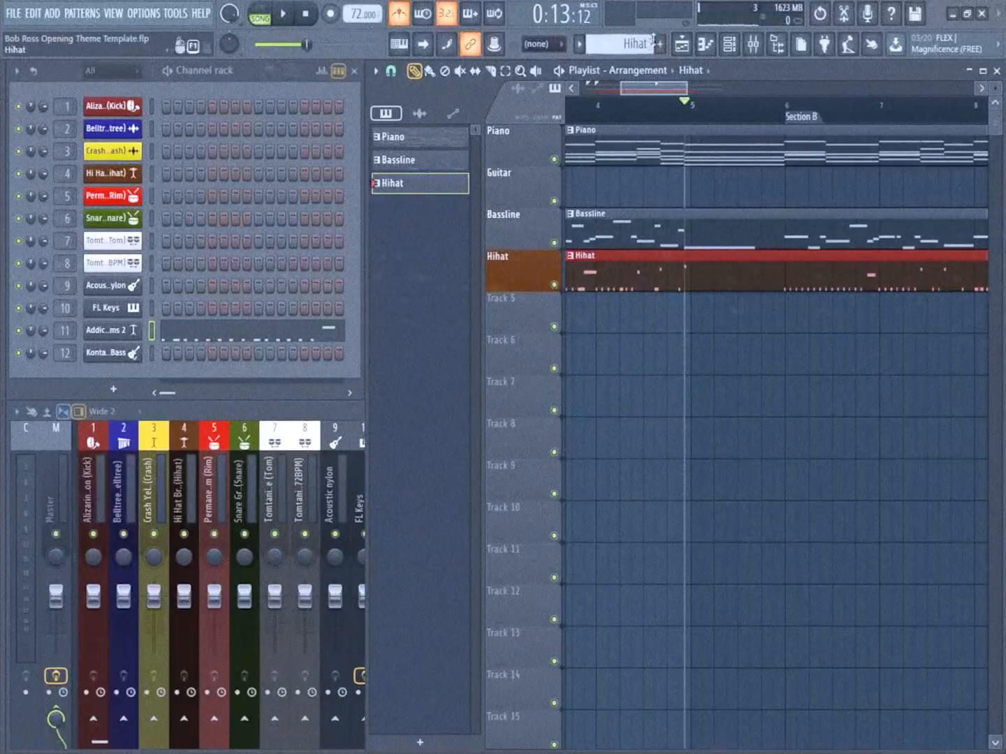
Create a new pattern named Toms and rename playlist track 5 to Toms with a white colour
left_click(657, 41)
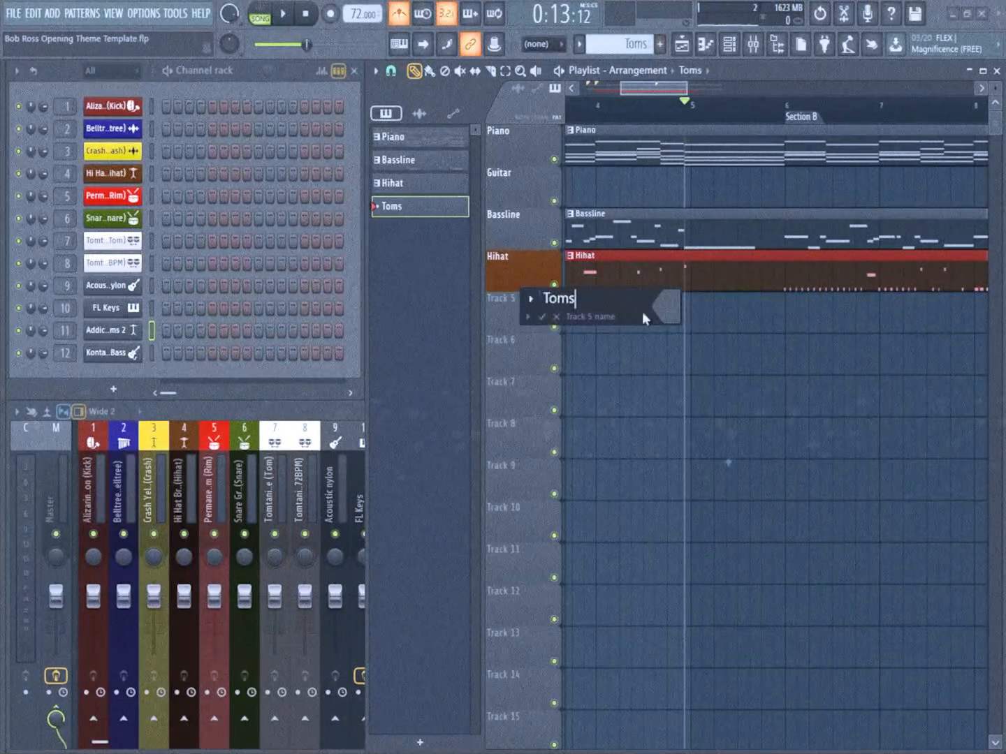
left_click(661, 314)
left_click(688, 410)
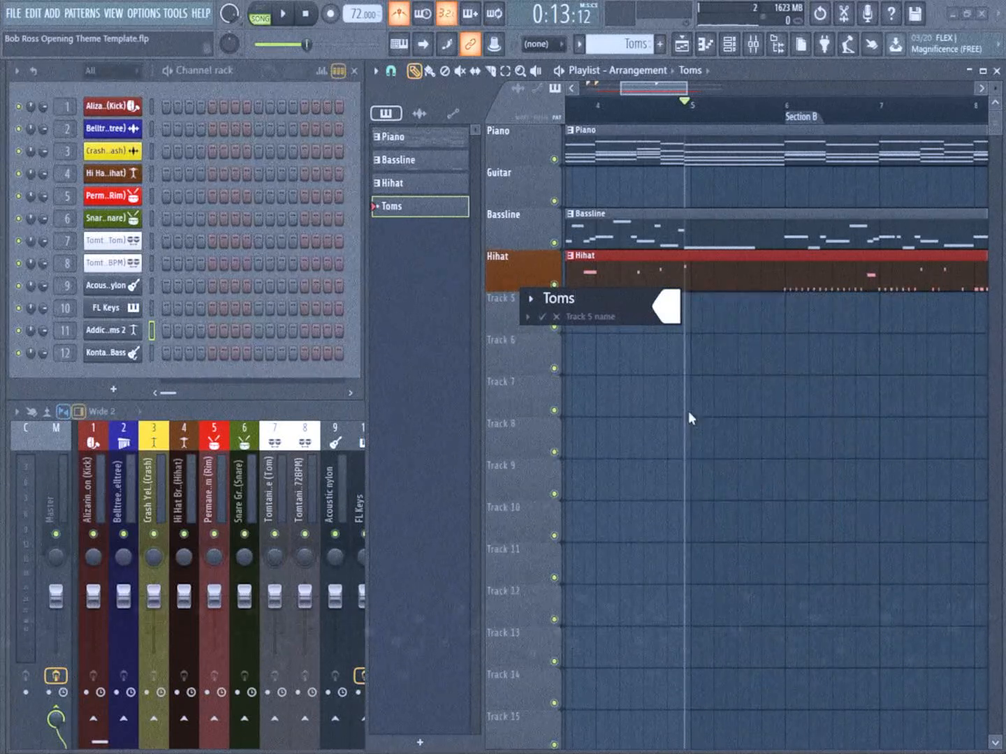
key("Return")
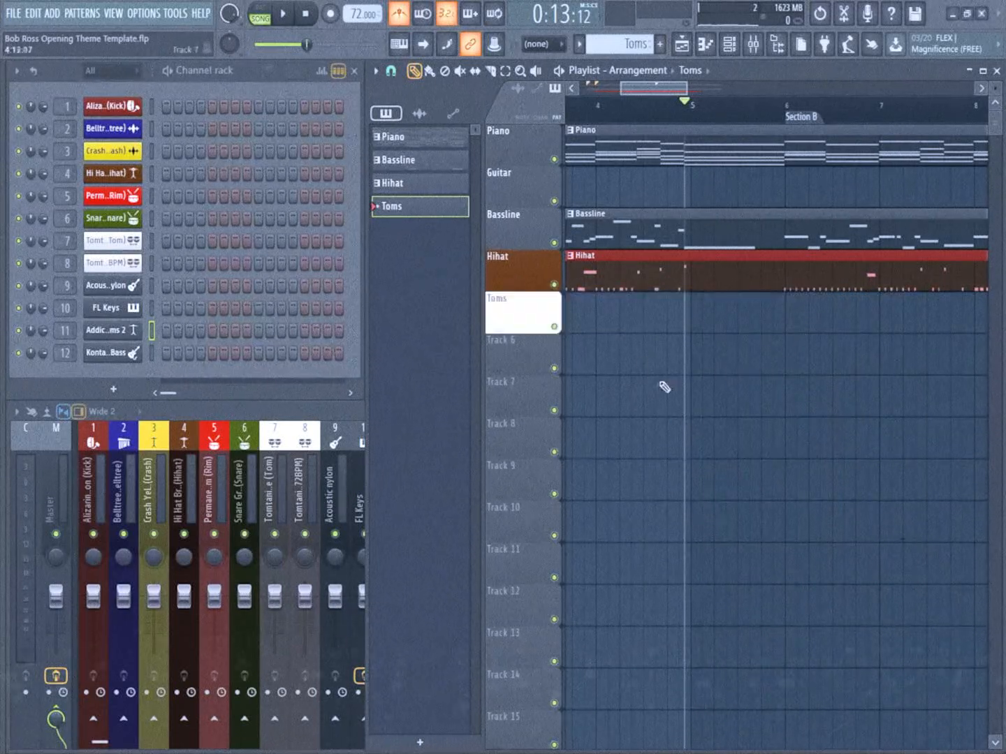
Place the Tomtanium White Break (Tom Break 72BPM) sample on the Toms track early in bar 5 and play it back
left_click(118, 245)
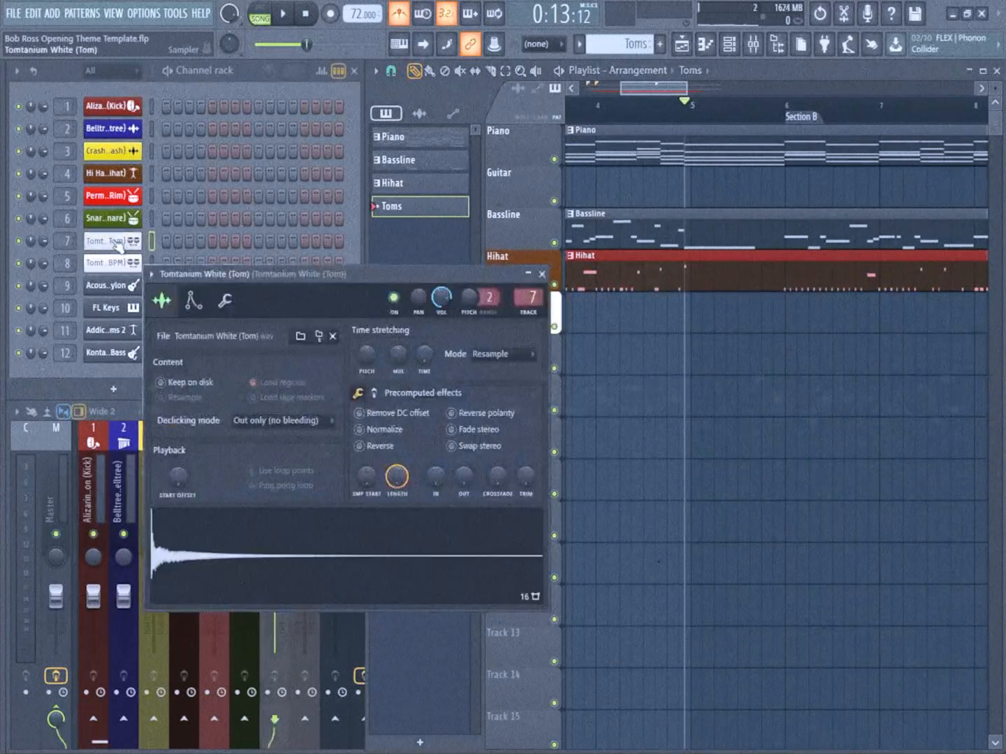
left_click(654, 88)
left_click(644, 106)
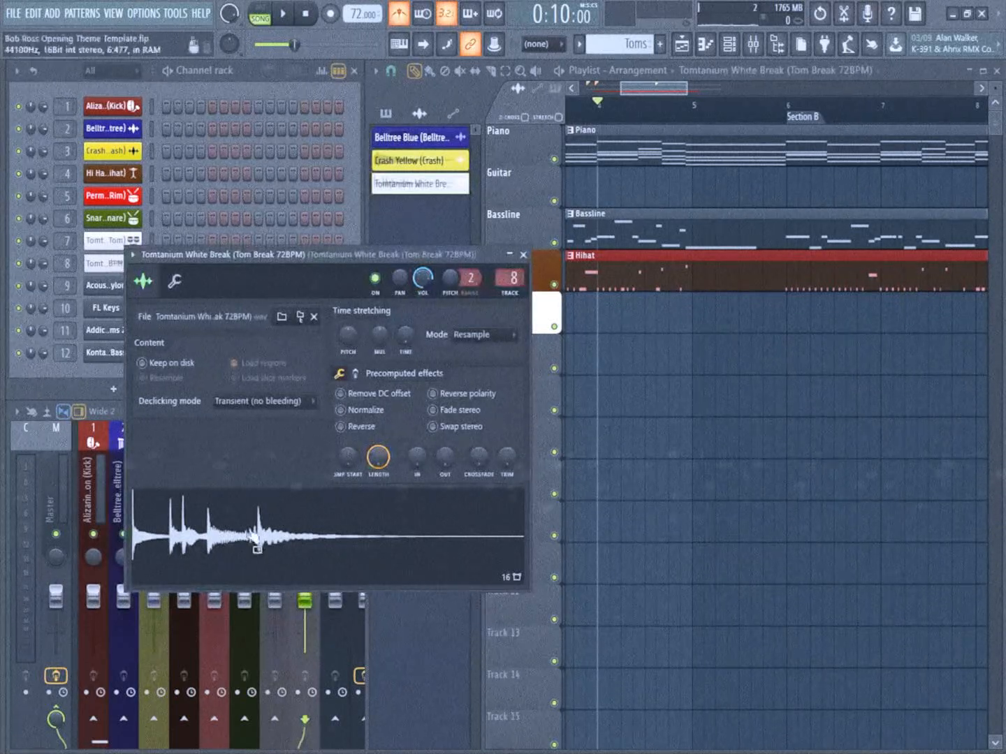
left_click_drag(285, 547, 443, 343)
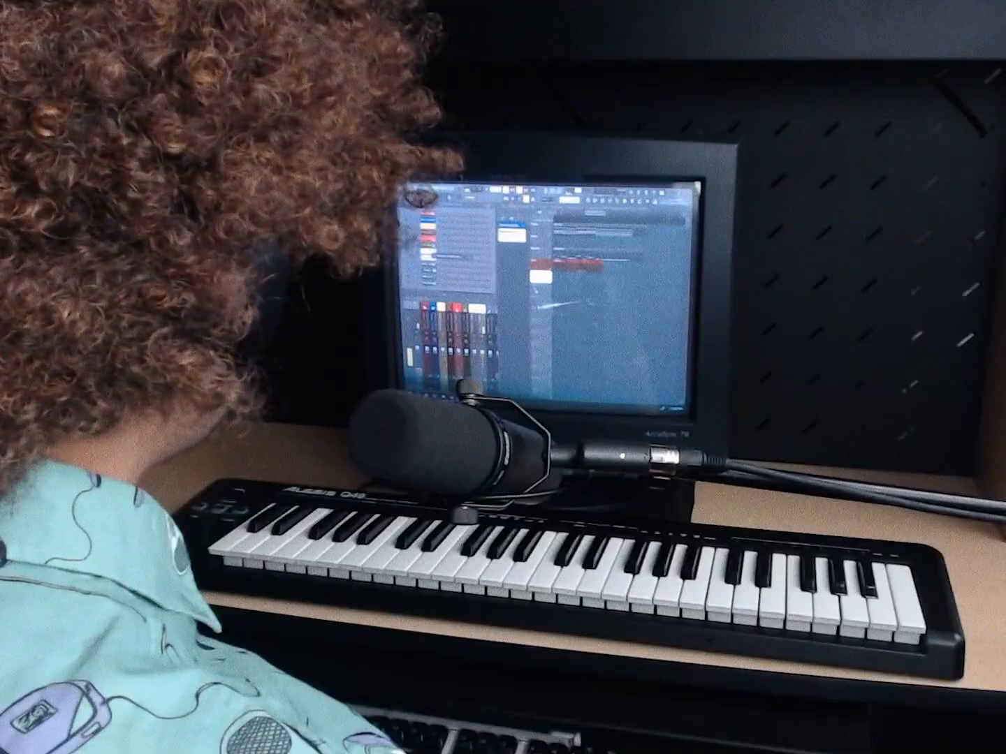
left_click_drag(599, 285, 603, 280)
scroll(608, 280, "up", 2)
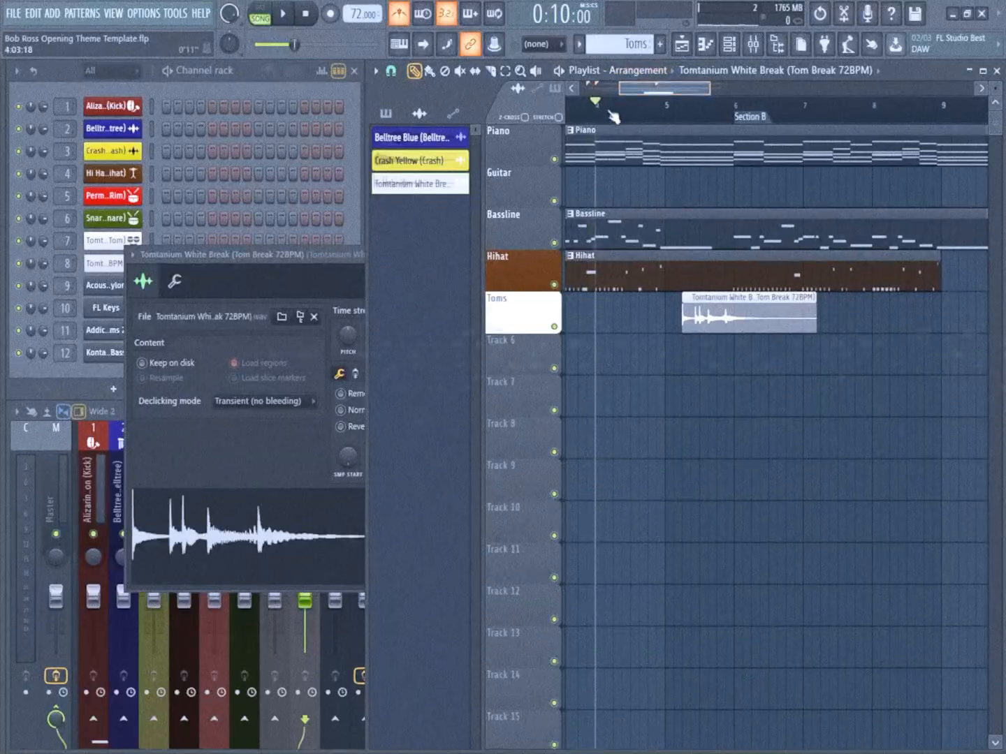
key("space")
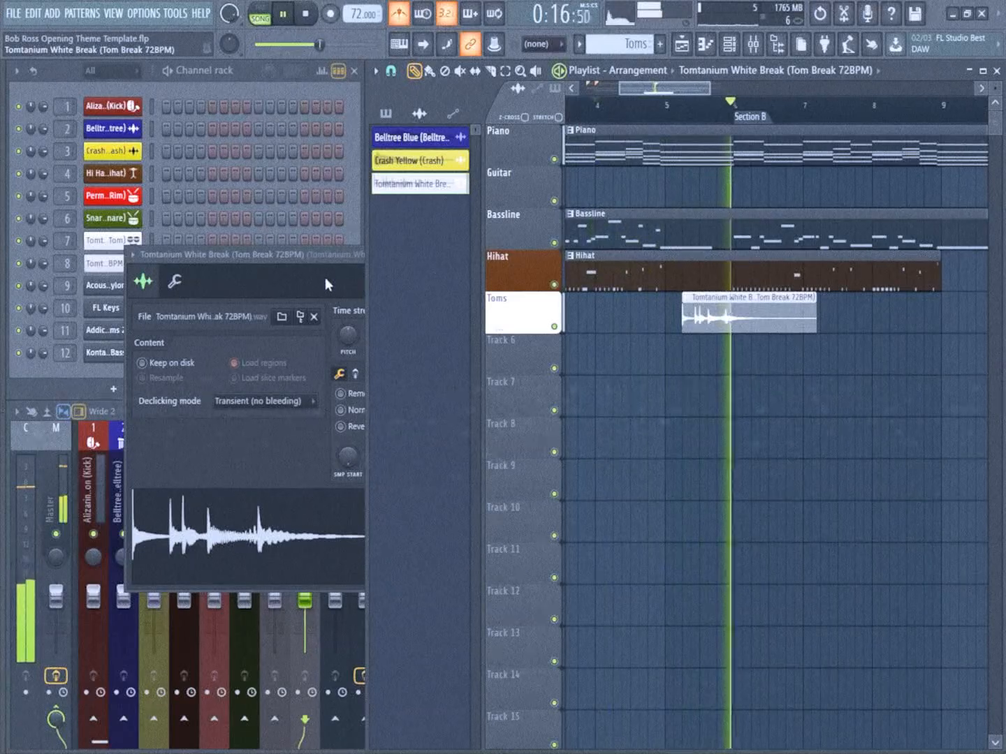
Reduce the tom break's lows and highs with Fruity Parametric EQ 2 and lower its mixer fader to about -16.7 dB
key("space")
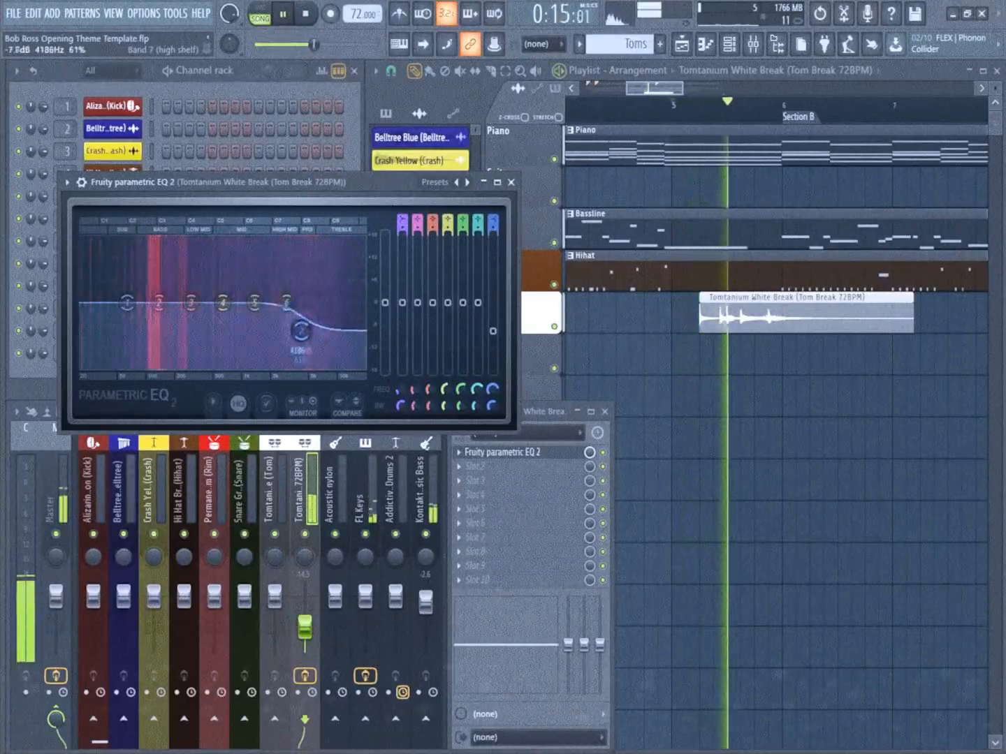
left_click_drag(127, 302, 112, 342)
left_click_drag(300, 336, 283, 338)
left_click_drag(286, 303, 284, 305)
key("space")
left_click_drag(305, 627, 306, 628)
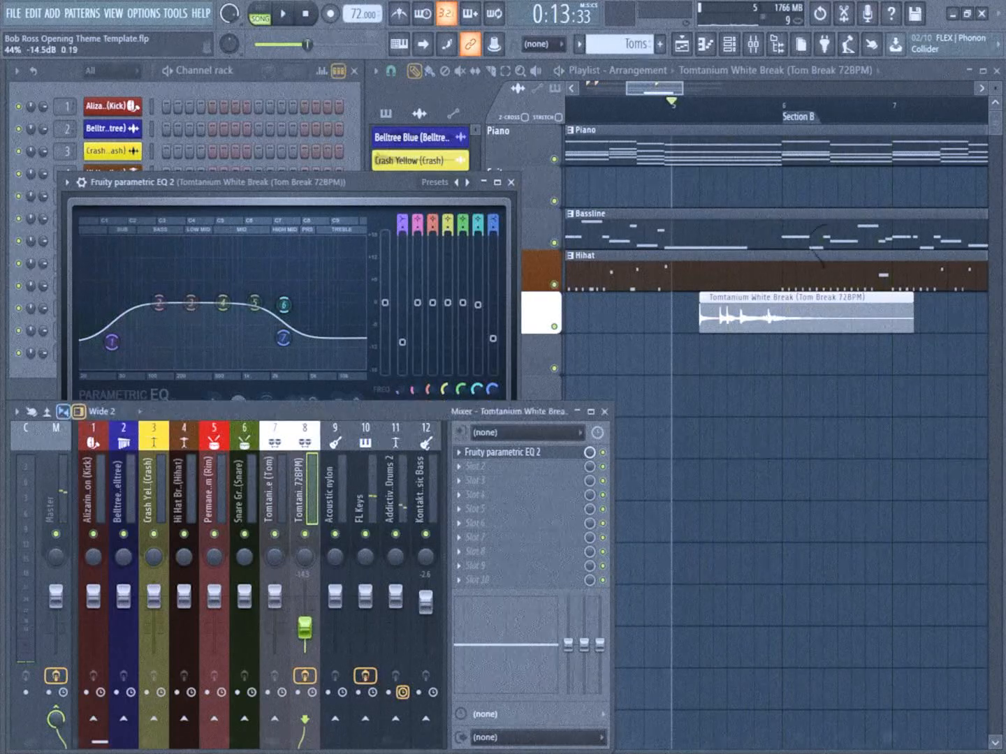
left_click(510, 181)
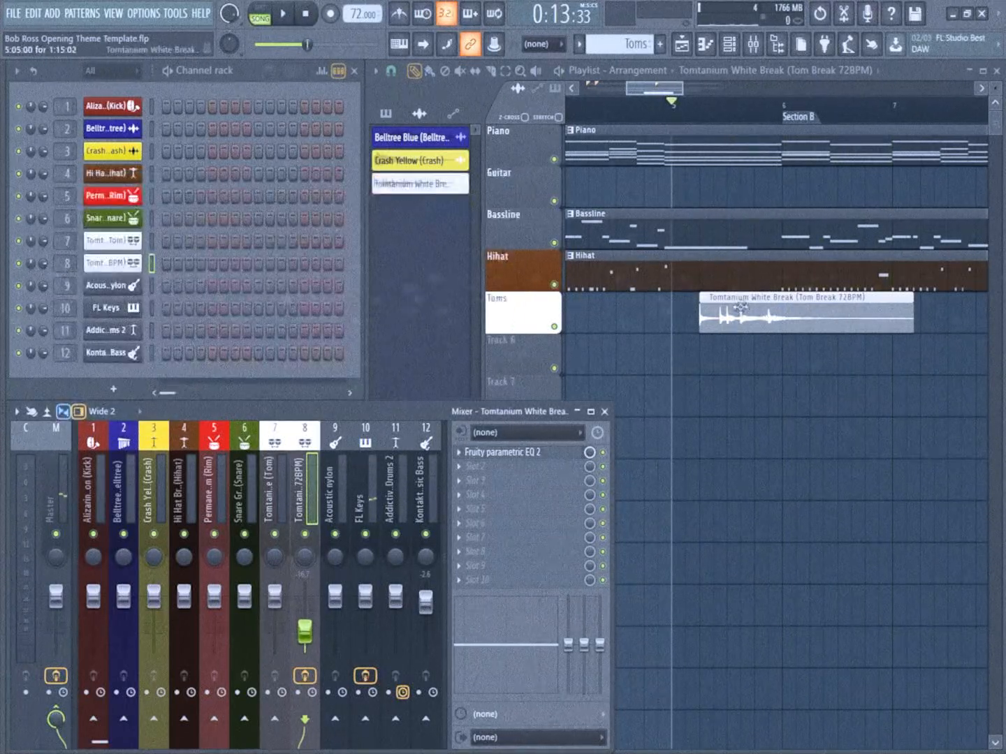
Play the arrangement from around bar 5 to check the tom break in the mix
scroll(740, 305, "down", 1)
scroll(802, 339, "up", 1)
left_click(658, 120)
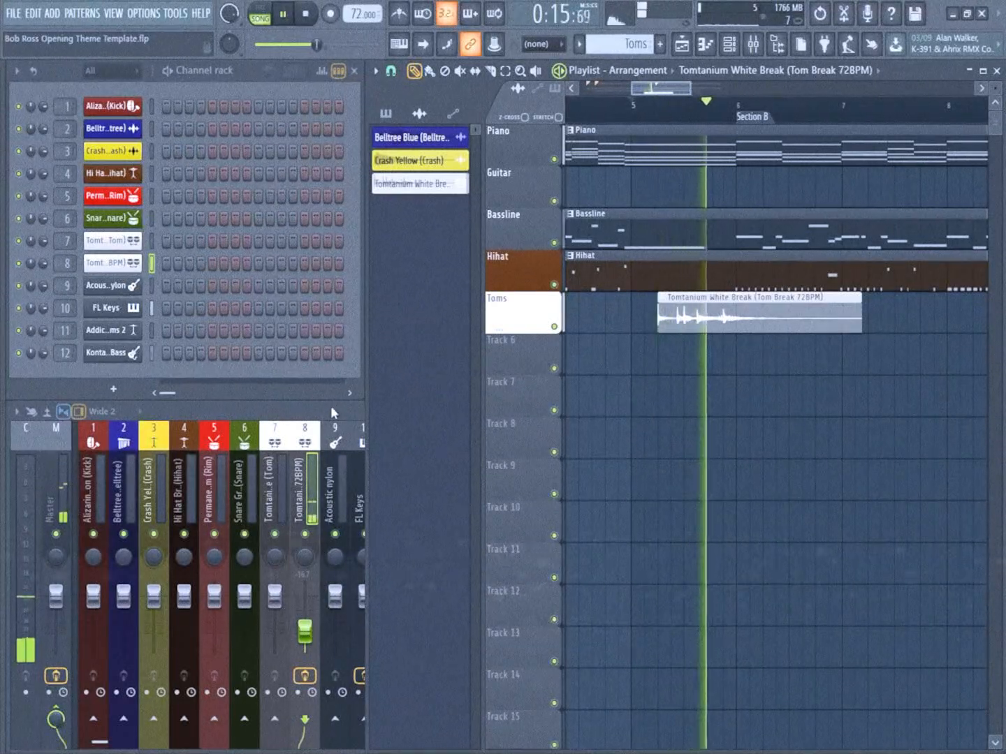
key("space")
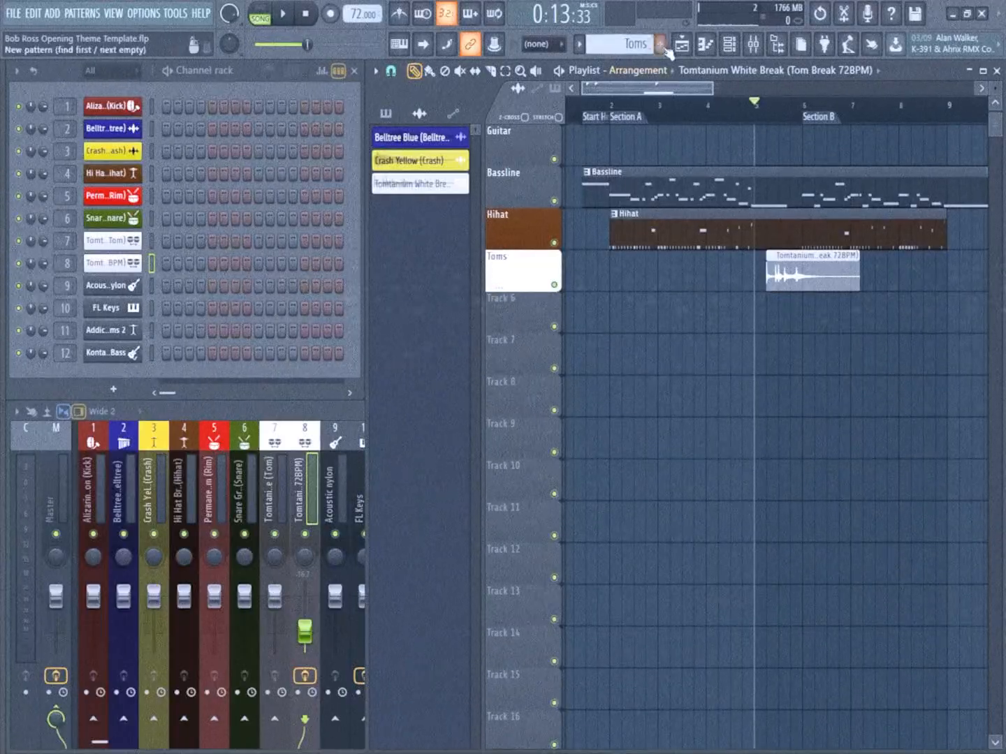
Create a new pattern named Rim and program rim hits on steps 5 and 13
left_click(661, 46)
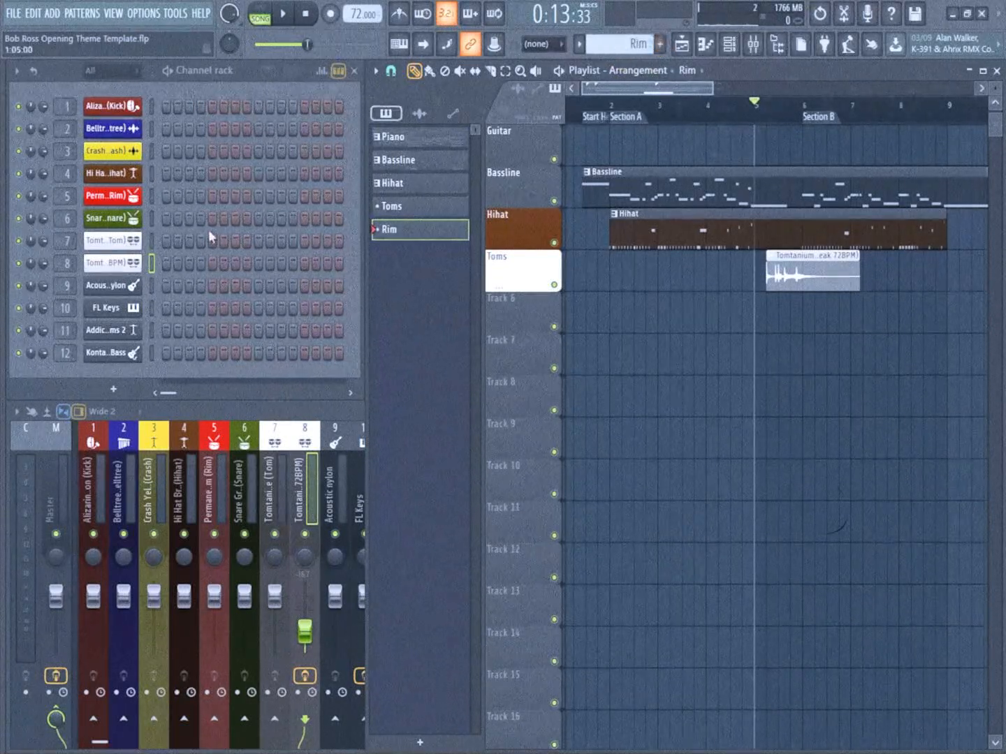
scroll(624, 344, "up", 1)
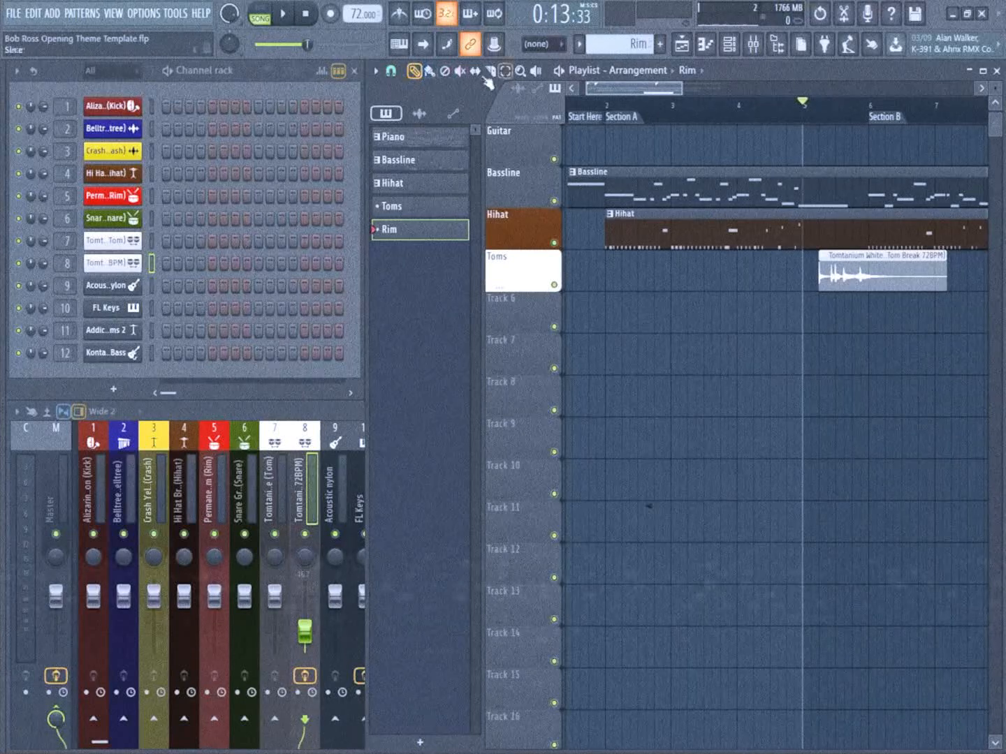
left_click(212, 197)
left_click(305, 197)
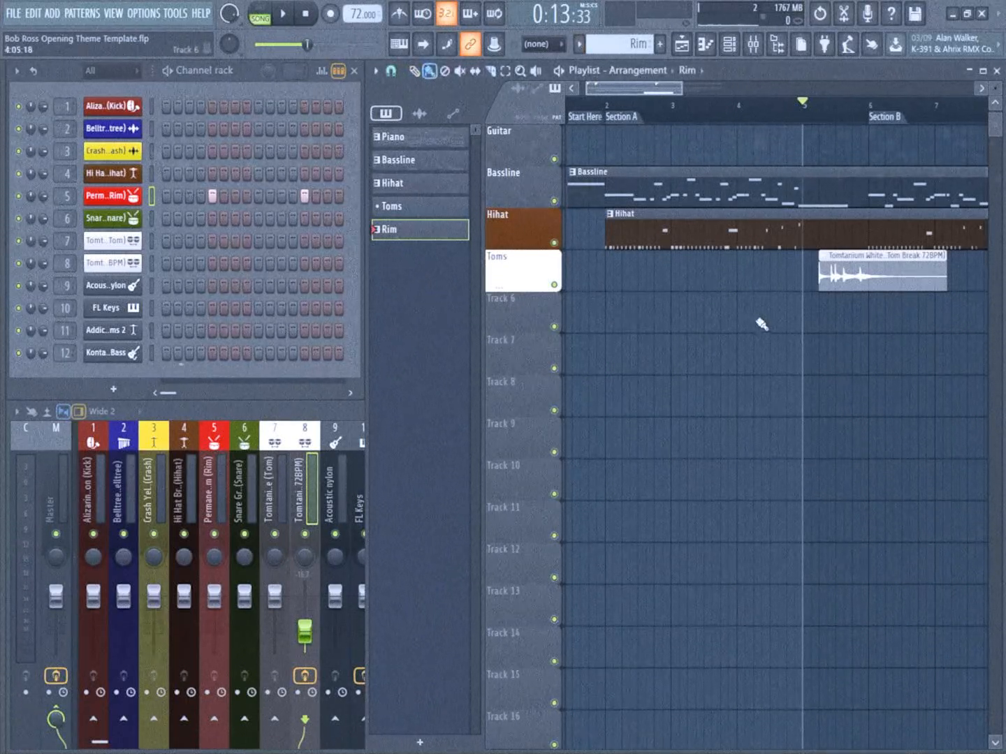
Paint the Rim pattern on playlist track 6 from bar 2 to the middle of bar 4 and play it back
scroll(609, 321, "up", 2)
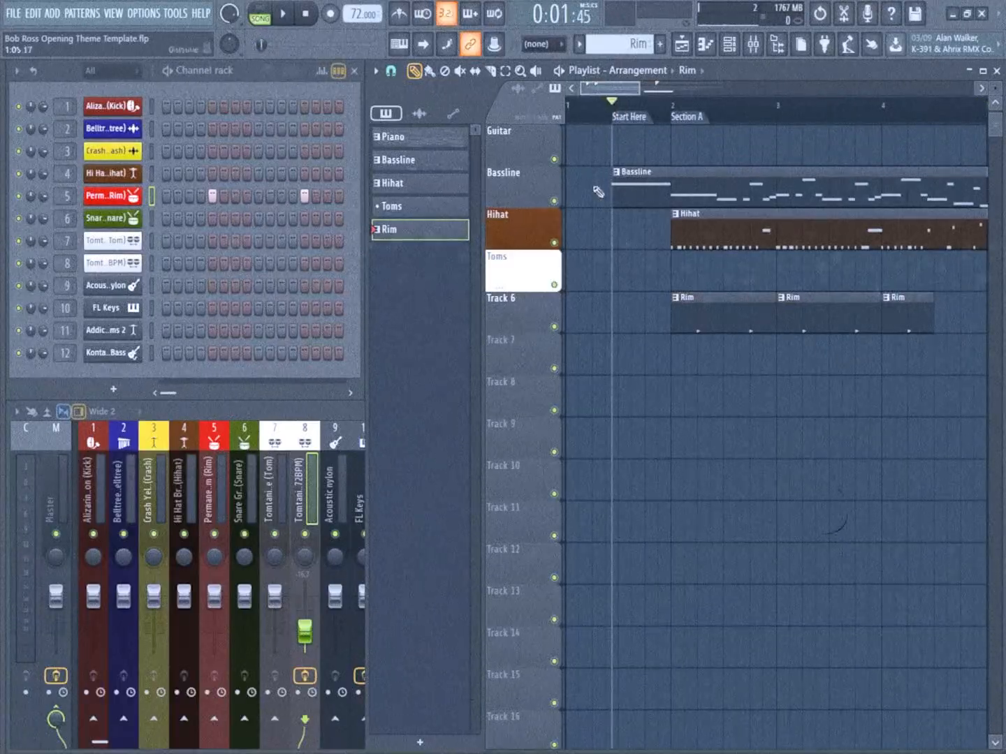
scroll(598, 191, "down", 3)
key("space")
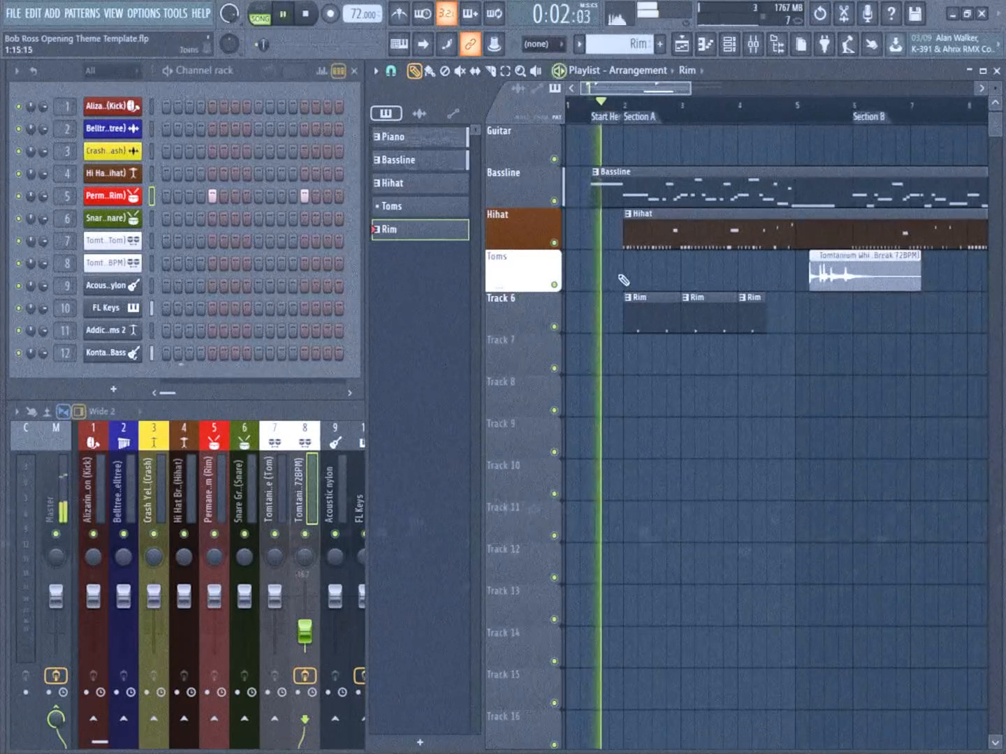
scroll(624, 280, "up", 1)
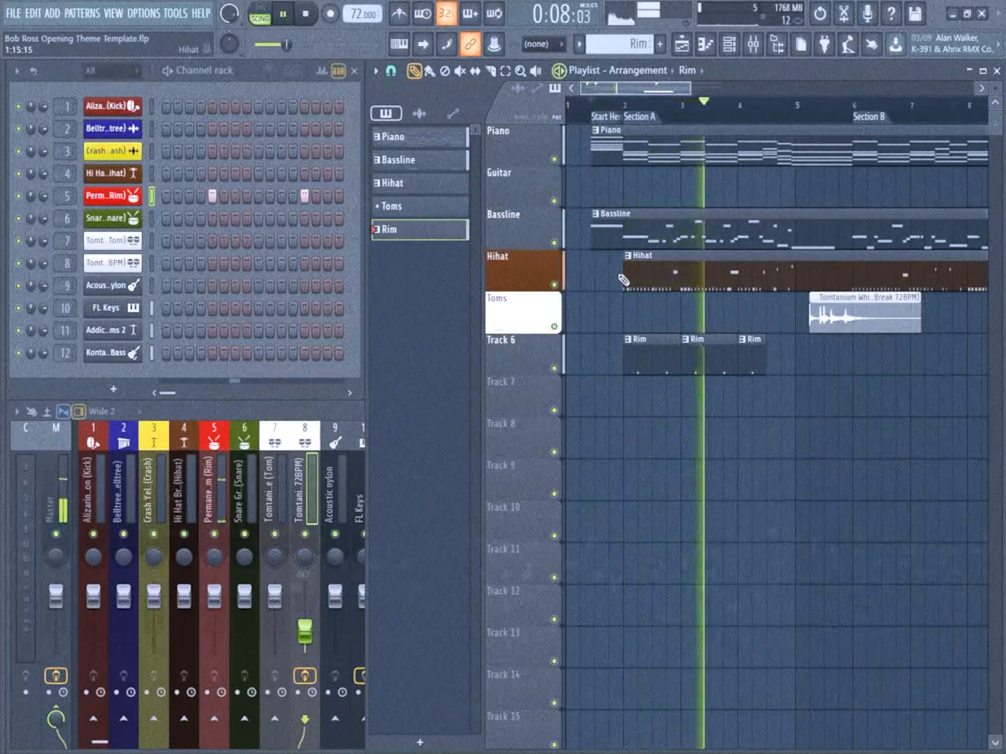
scroll(619, 277, "down", 1)
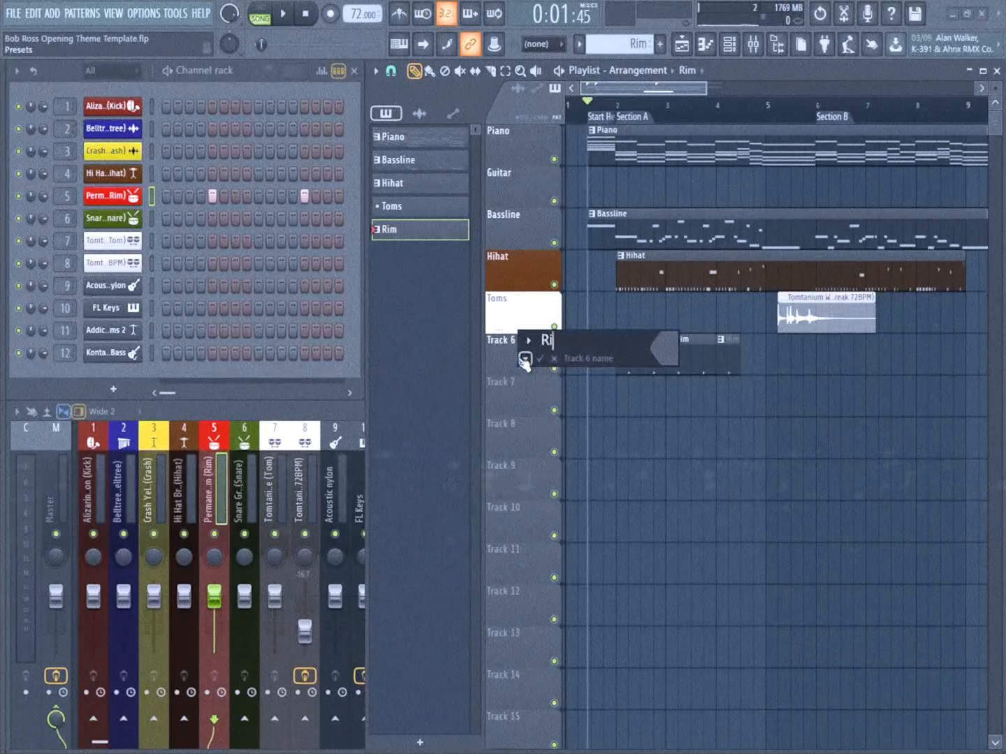
Rename playlist track 6 to Rim and colour it red
left_click(669, 346)
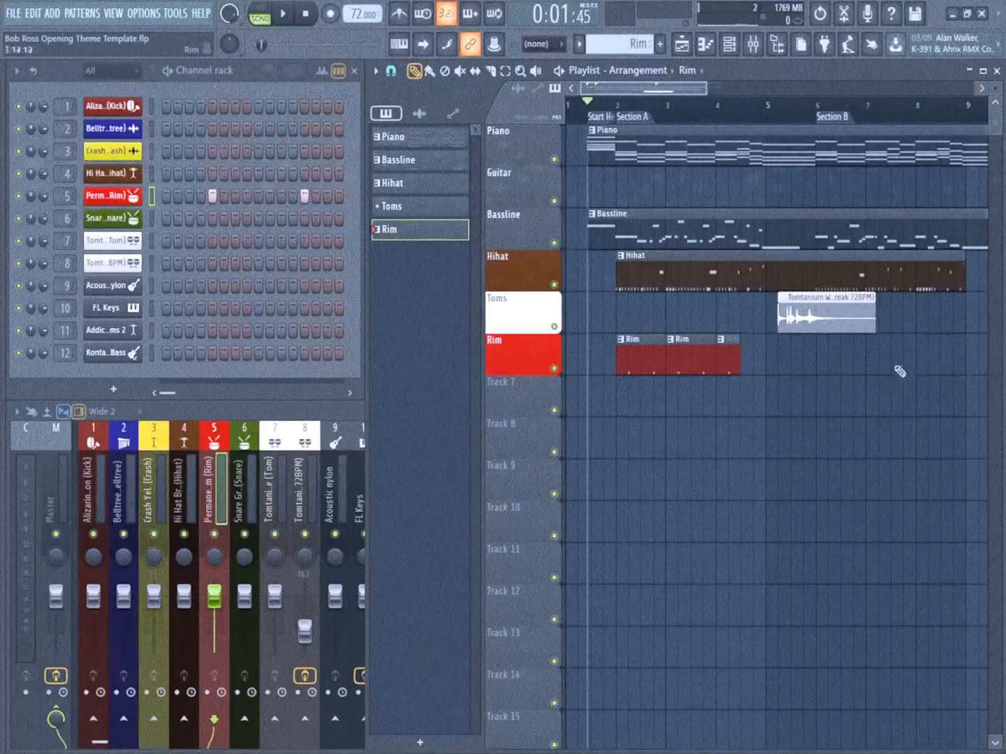
left_click_drag(835, 366, 819, 361)
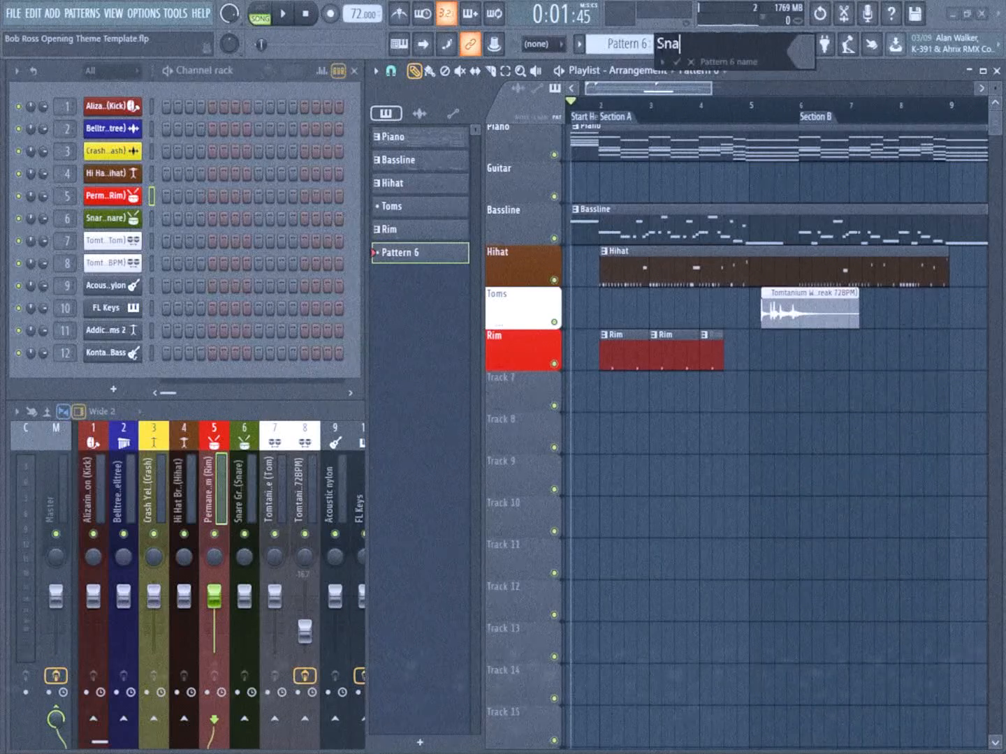
Create a Snare pattern with hits on steps 5 and 13, and rename playlist track 7 to Snare with a green colour
key("Return")
double_click(526, 385)
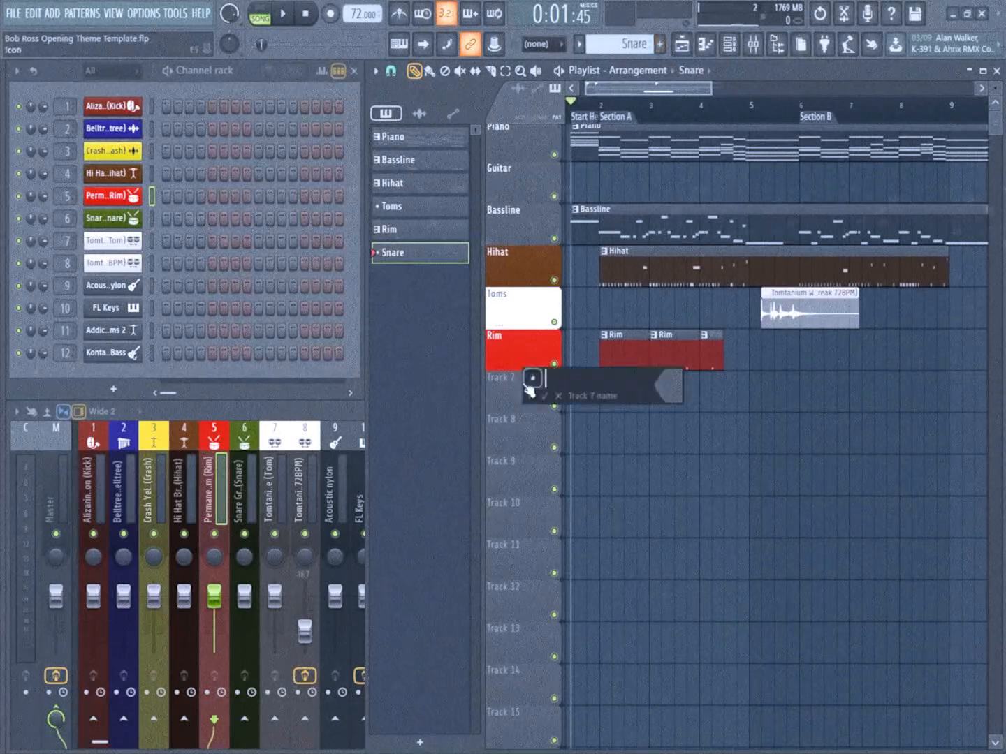
left_click(680, 381)
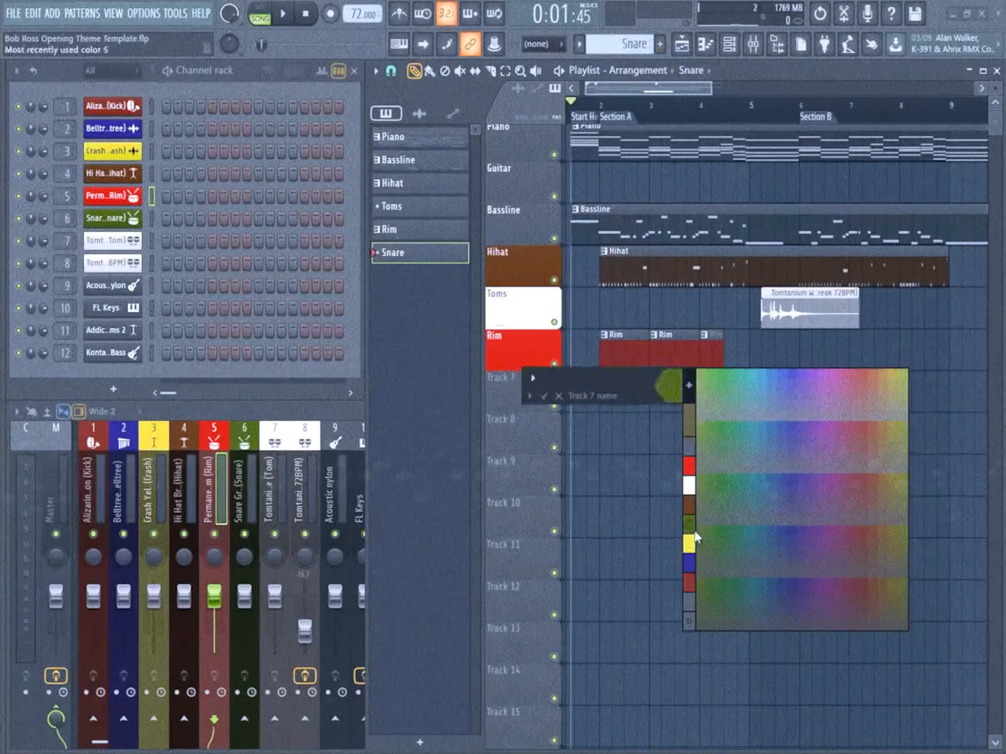
left_click(695, 530)
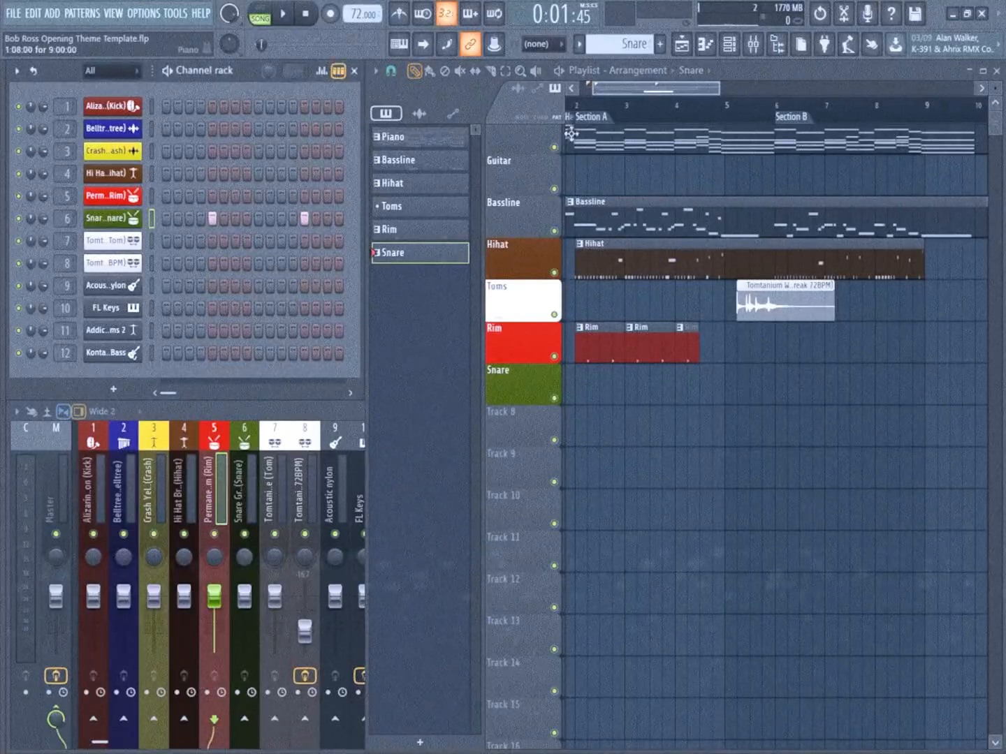
Paint the Snare pattern on the Snare track from bar 6 through the end of bar 8
scroll(813, 405, "up", 1)
scroll(813, 409, "up", 3, "ctrl")
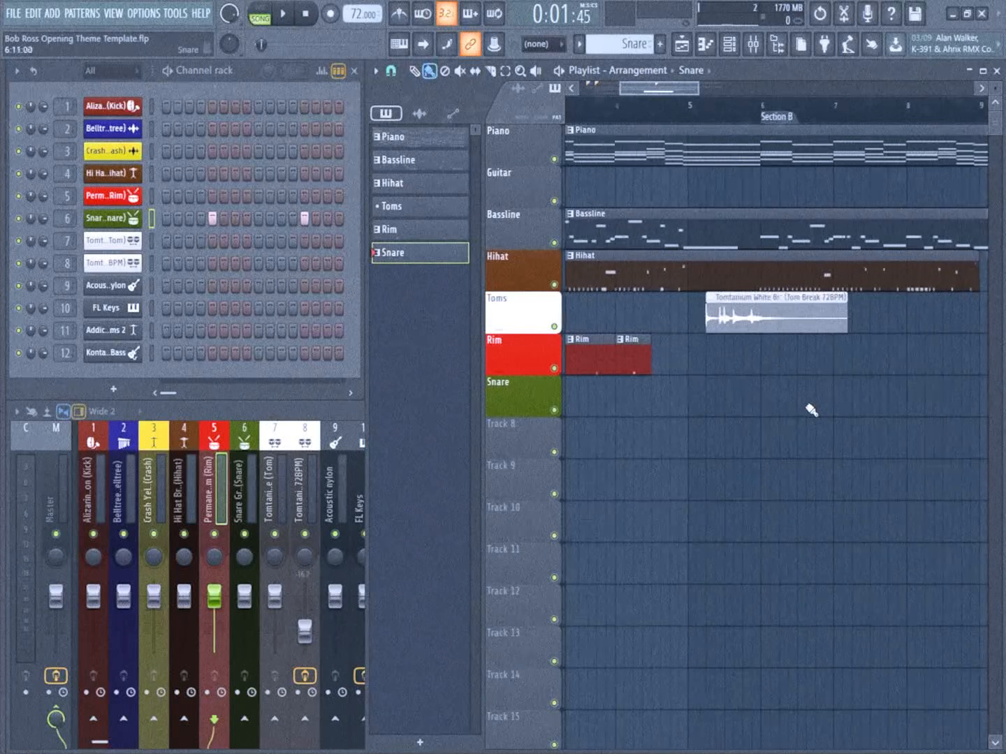
left_click_drag(817, 386, 700, 381)
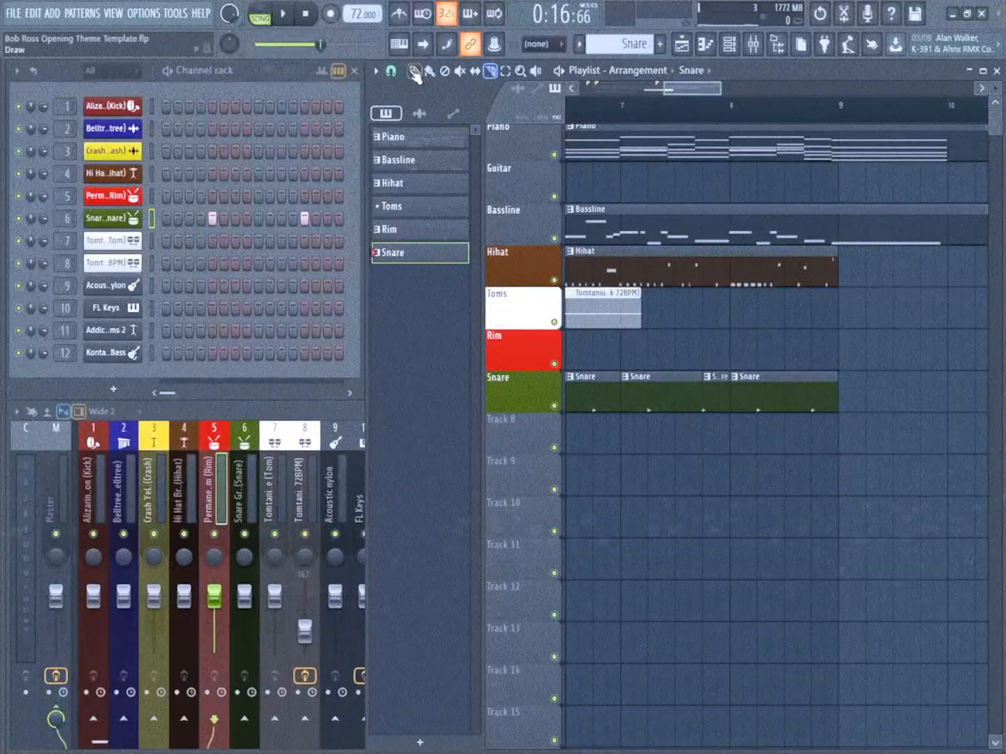
Shorten the bar 7 Snare clip to mid-bar, arrange short Snare slices just before bar 8, and play the section
scroll(752, 385, "up", 3)
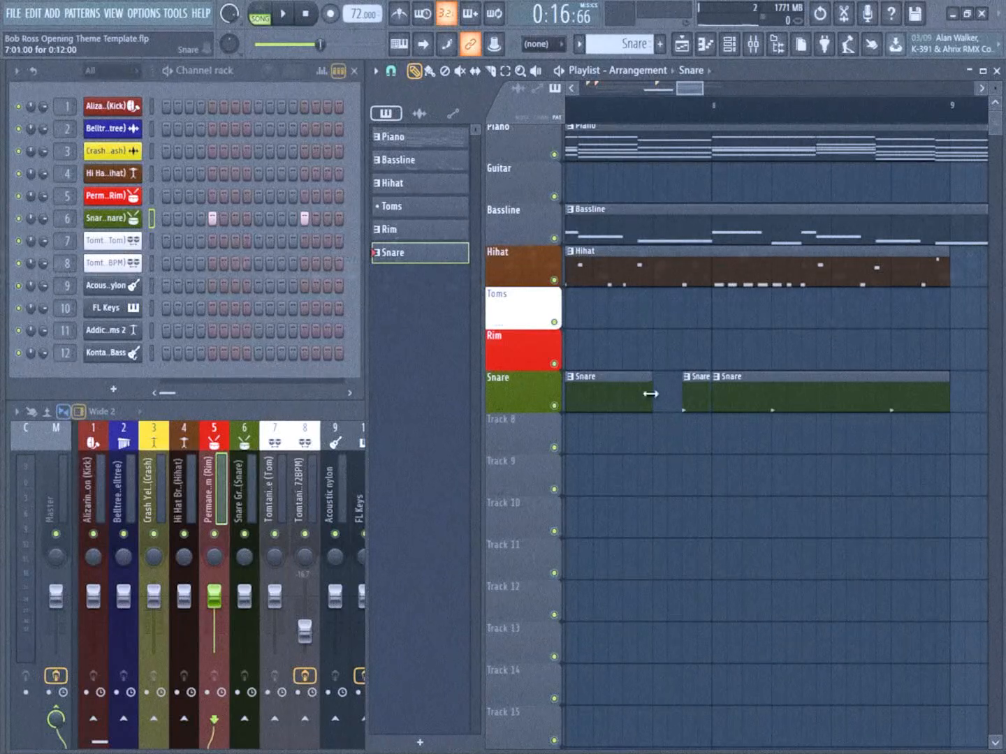
scroll(629, 387, "down", 1)
scroll(761, 361, "up", 2)
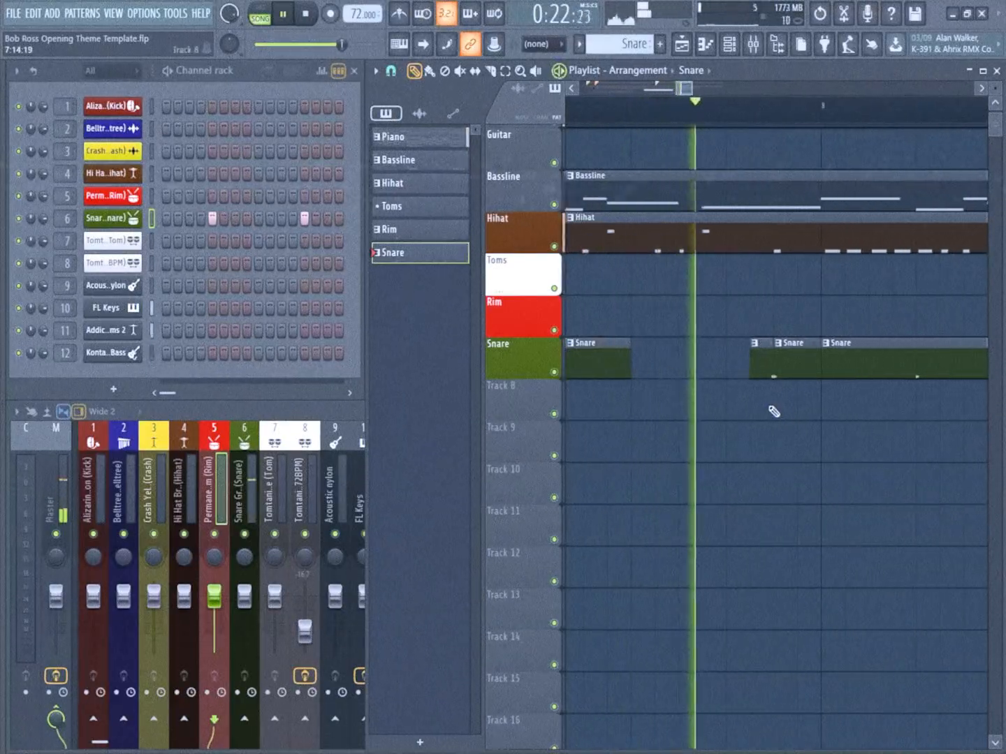
key("space")
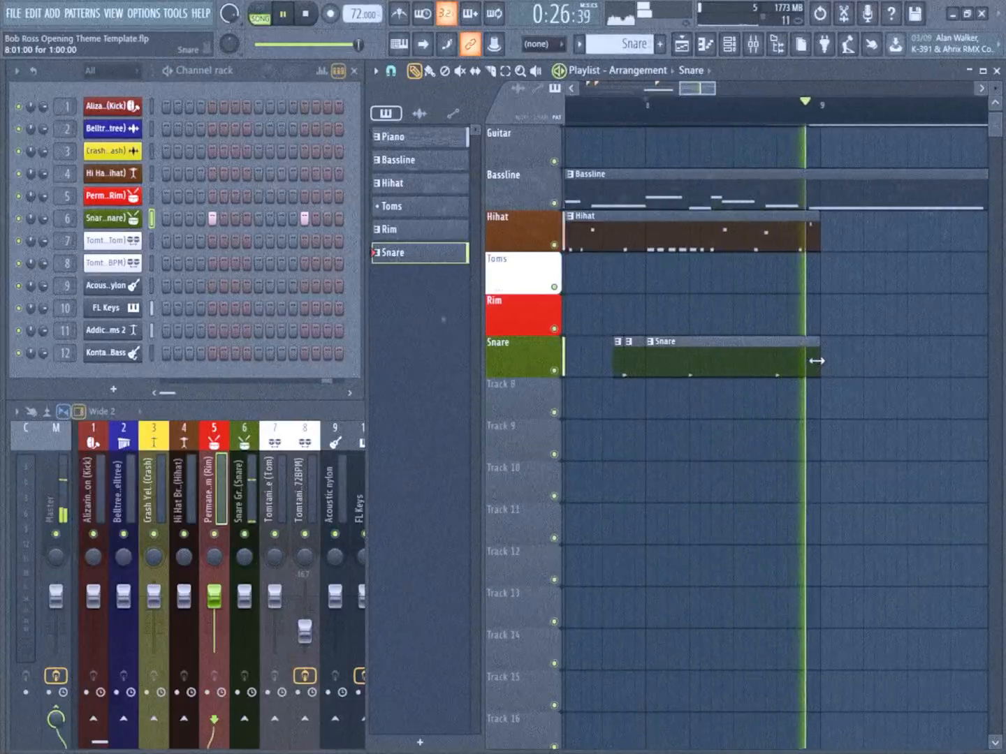
Trim the last Snare clip to end in the middle of bar 8 and play the section back
left_click_drag(816, 361, 733, 370)
left_click(650, 112)
key("space")
key("space")
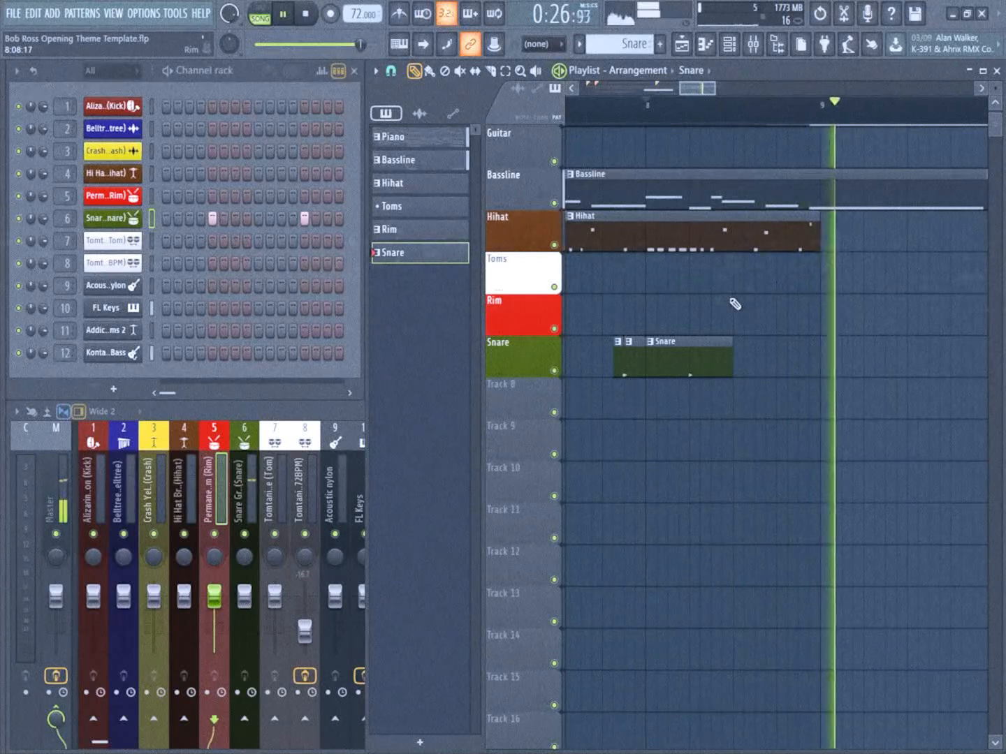
key("space")
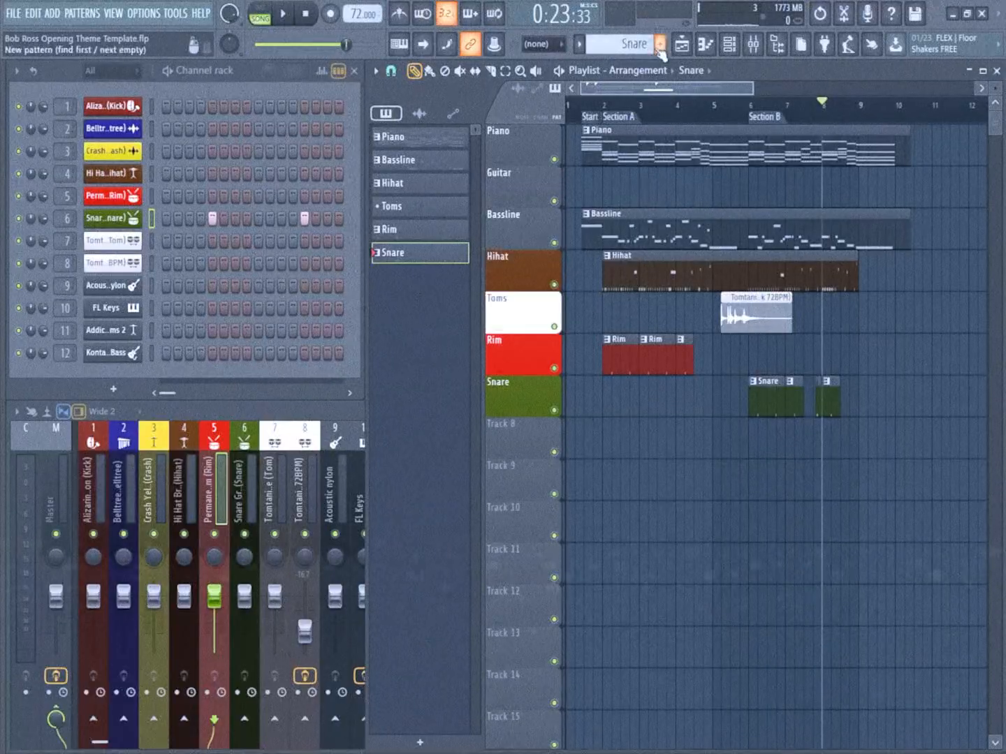
Create a Kick pattern with hits on steps 1, 8 and 11 and paint it on playlist track 8 across bars 2 to 4
left_click(660, 45)
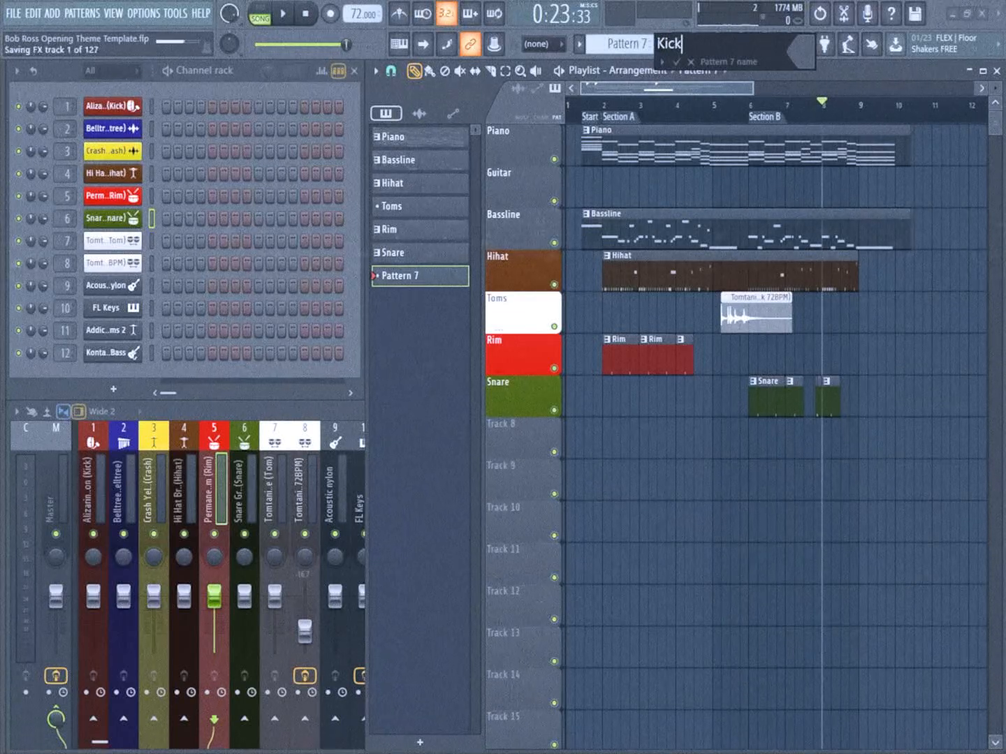
key("Return")
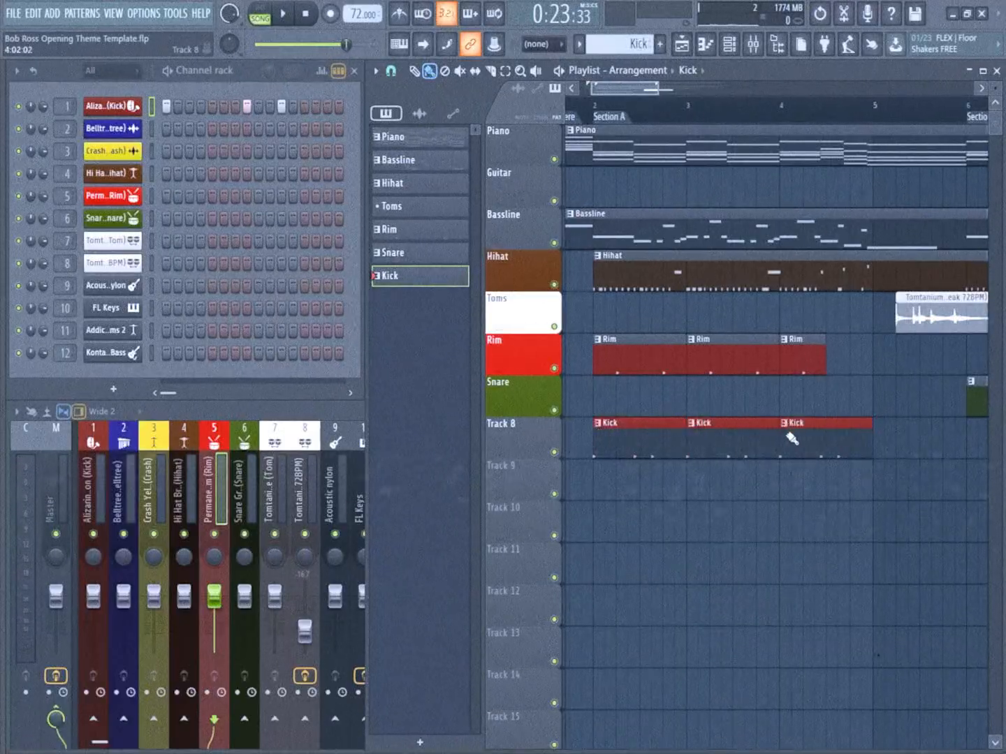
Rename playlist track 8 to Kick with a dark red colour and play the kick section up to bar 5
middle_click(544, 437)
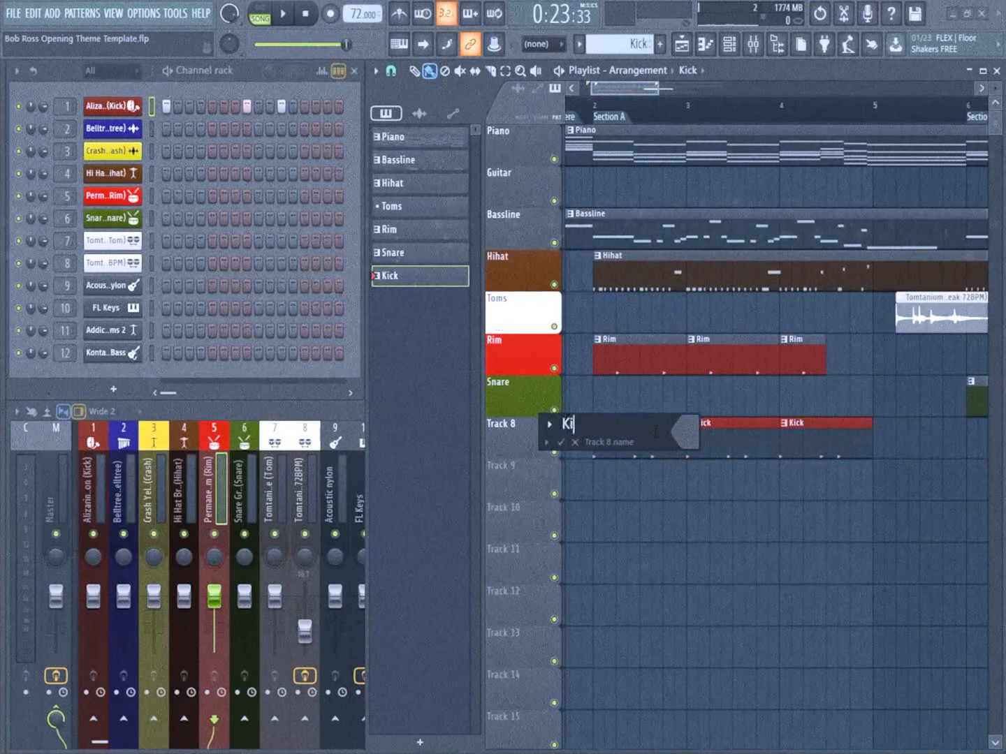
left_click(694, 435)
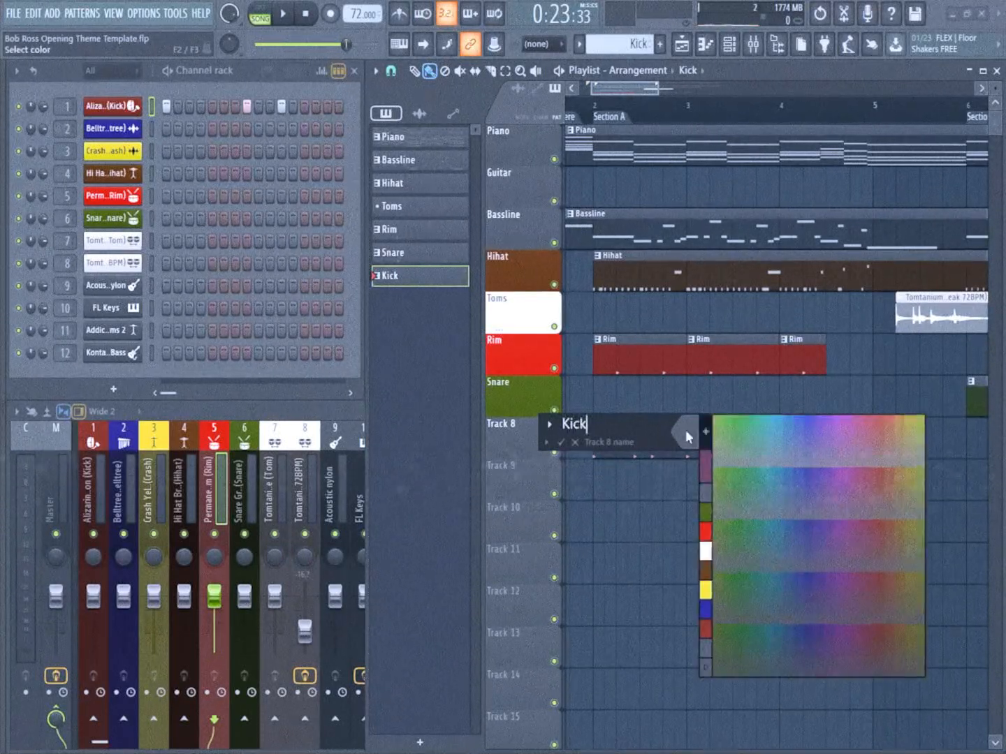
left_click(704, 628)
key("Return")
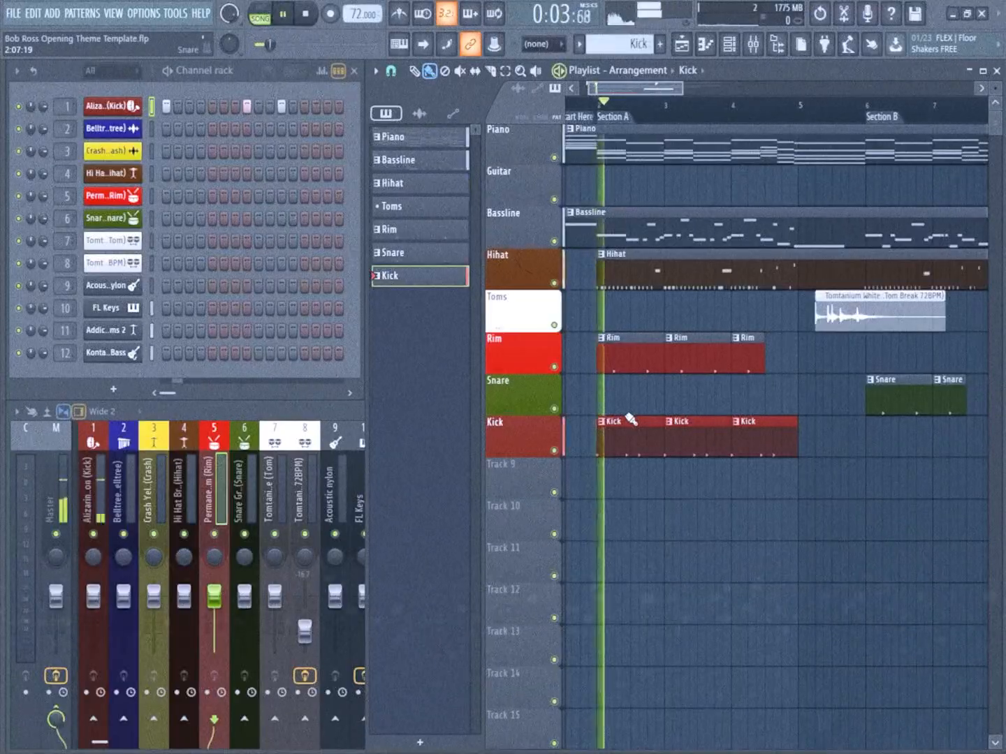
scroll(650, 398, "up", 2)
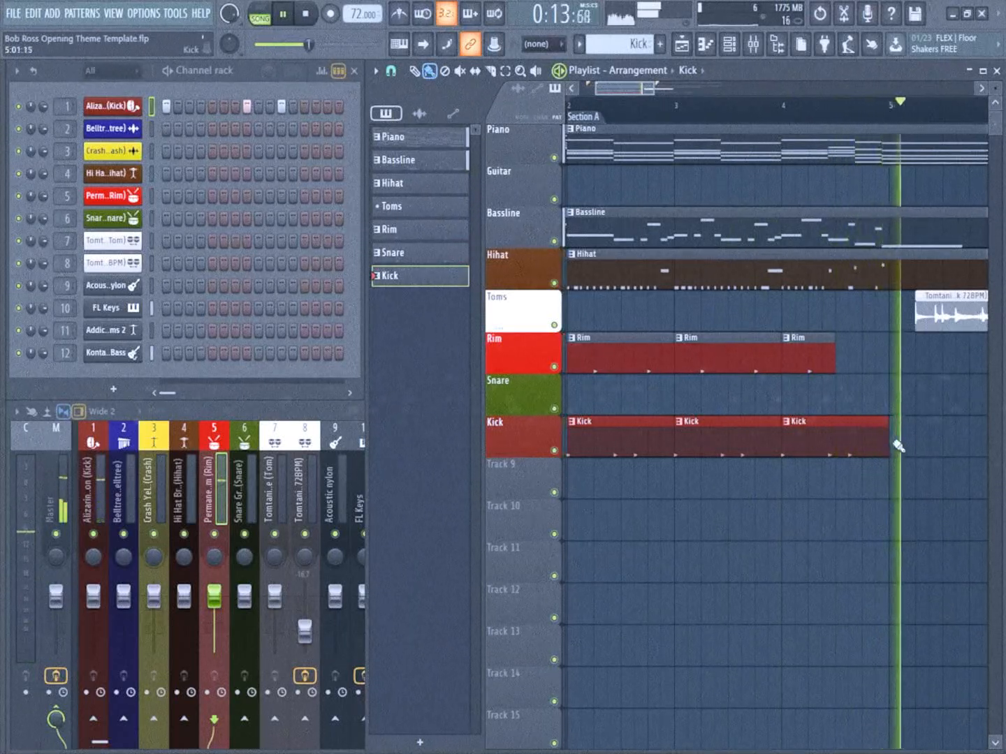
key("space")
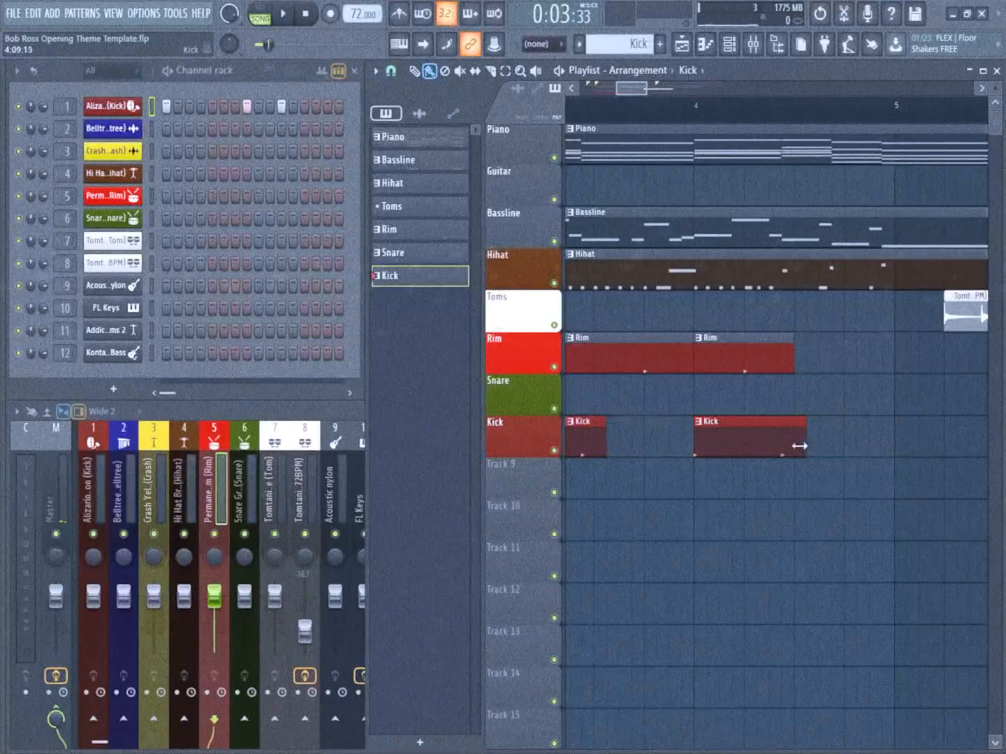
Shorten the last Kick clip to the middle of bar 4 and place a short Kick slice in that bar's second half
left_click_drag(796, 446, 878, 455)
left_click(921, 452)
right_click(951, 439)
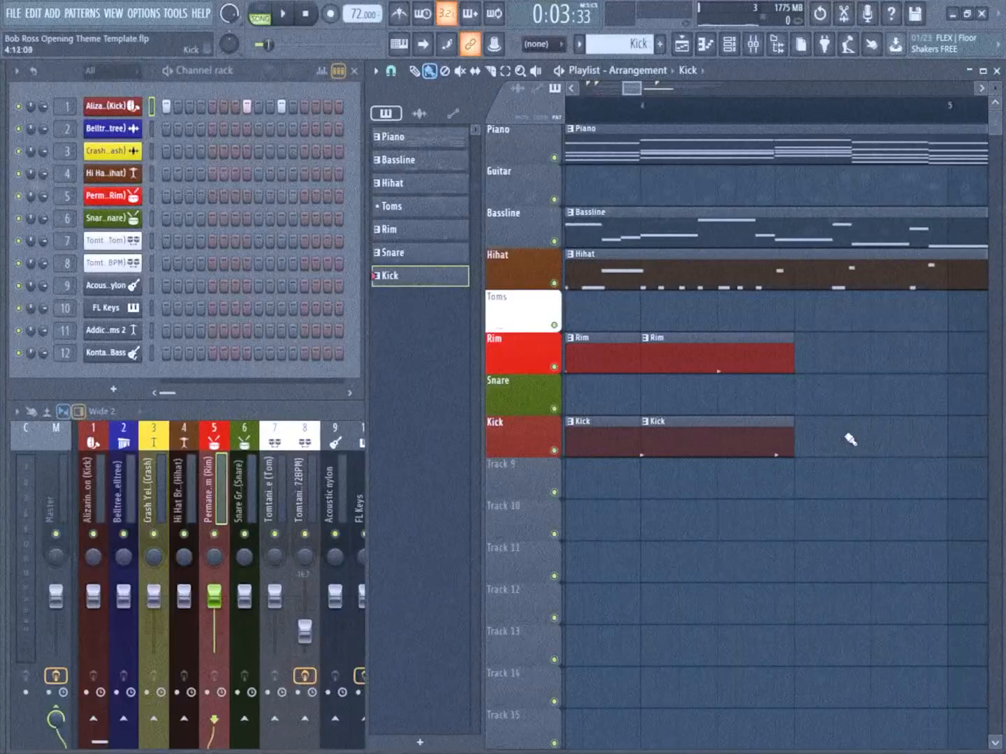
left_click(860, 442)
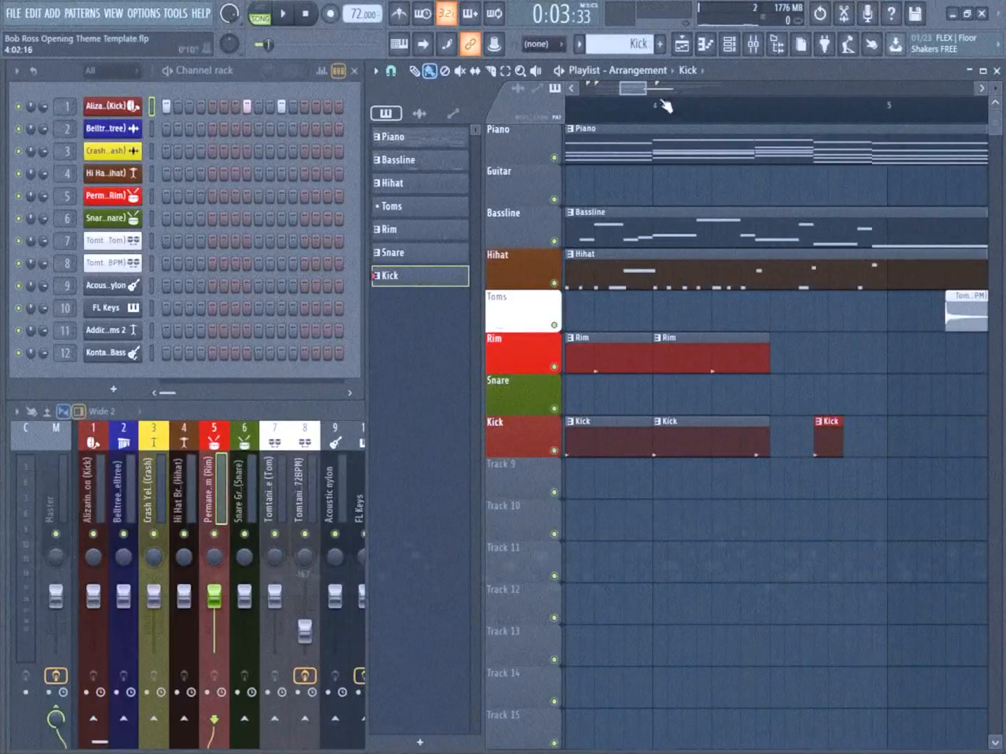
scroll(843, 445, "up", 2)
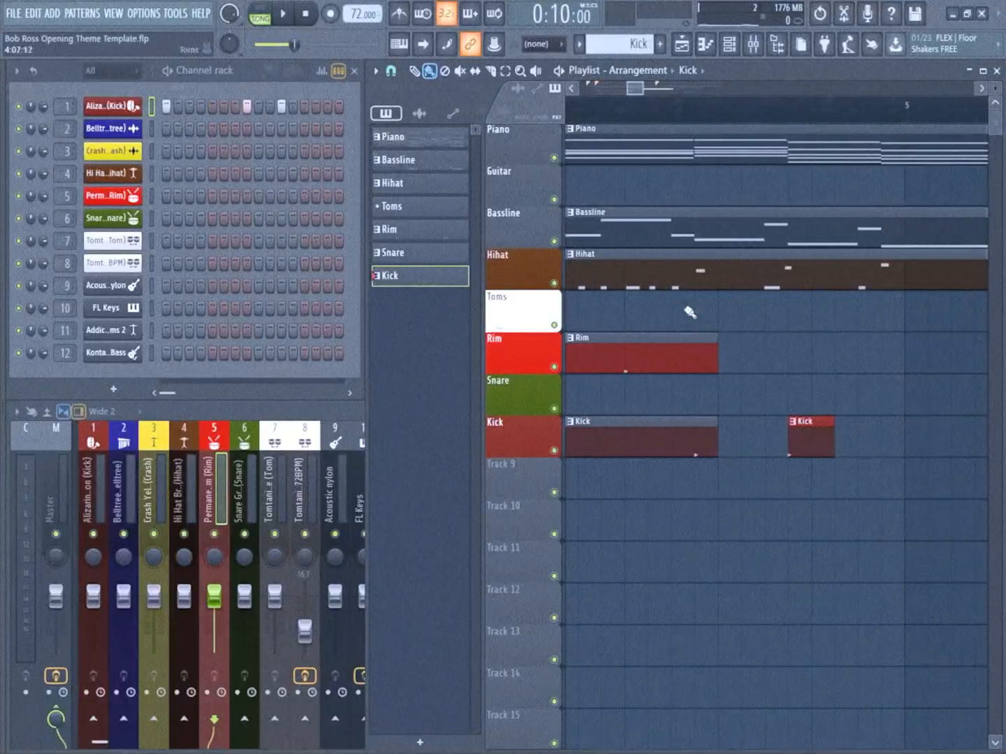
scroll(909, 467, "up", 2)
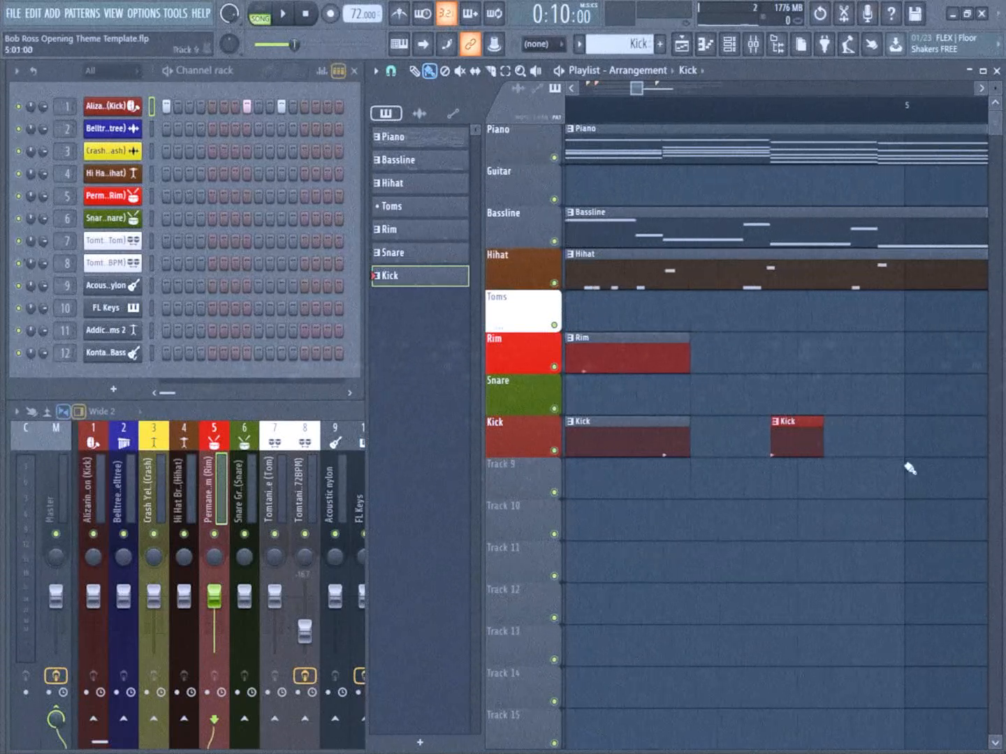
Add a short Kick slice on the last step of bar 4 and play the section back from bar 3
scroll(847, 446, "down", 4)
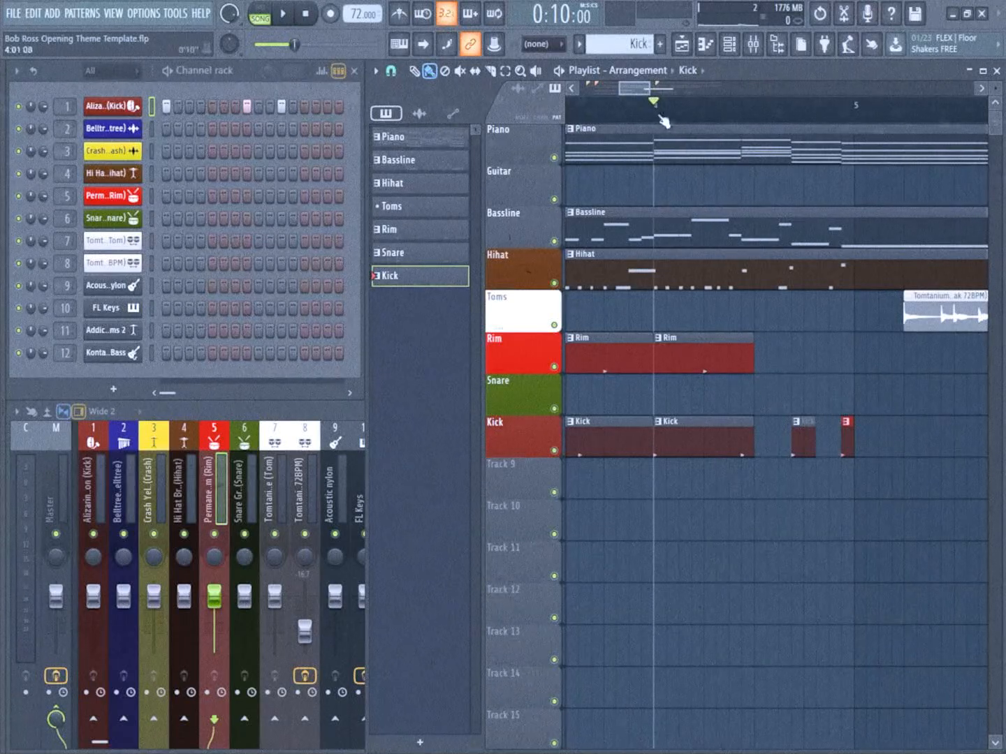
key("space")
scroll(701, 382, "down", 2)
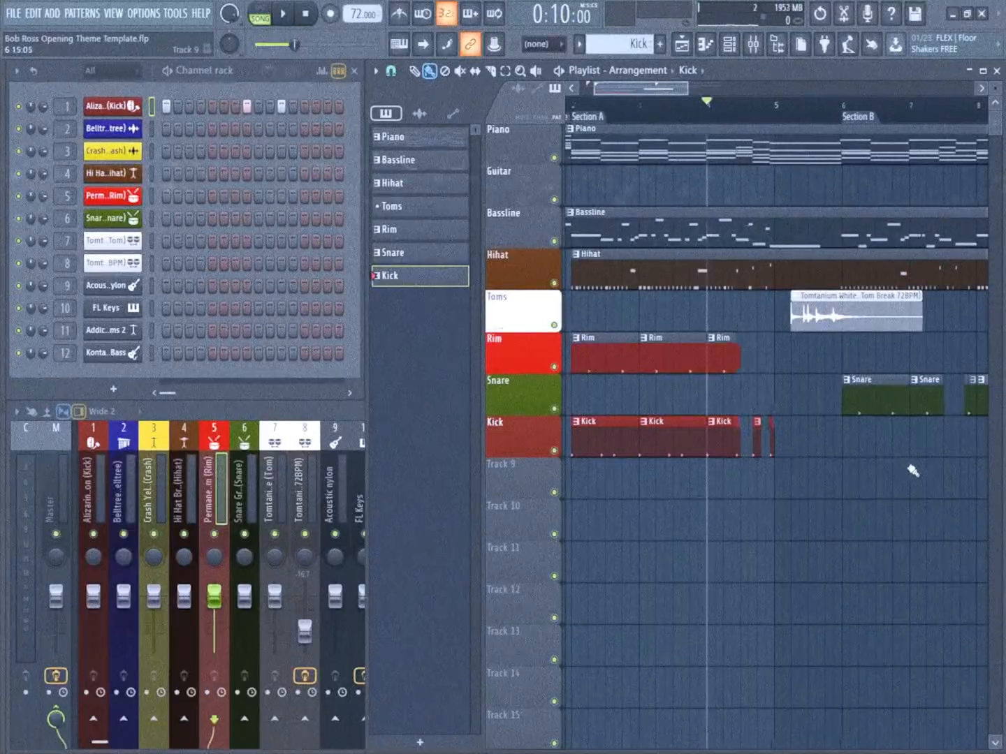
Paint Kick clips across bars 6 to 8, ending mid-bar 8, with two short slices in that bar's second half
scroll(912, 472, "up", 4, "ctrl")
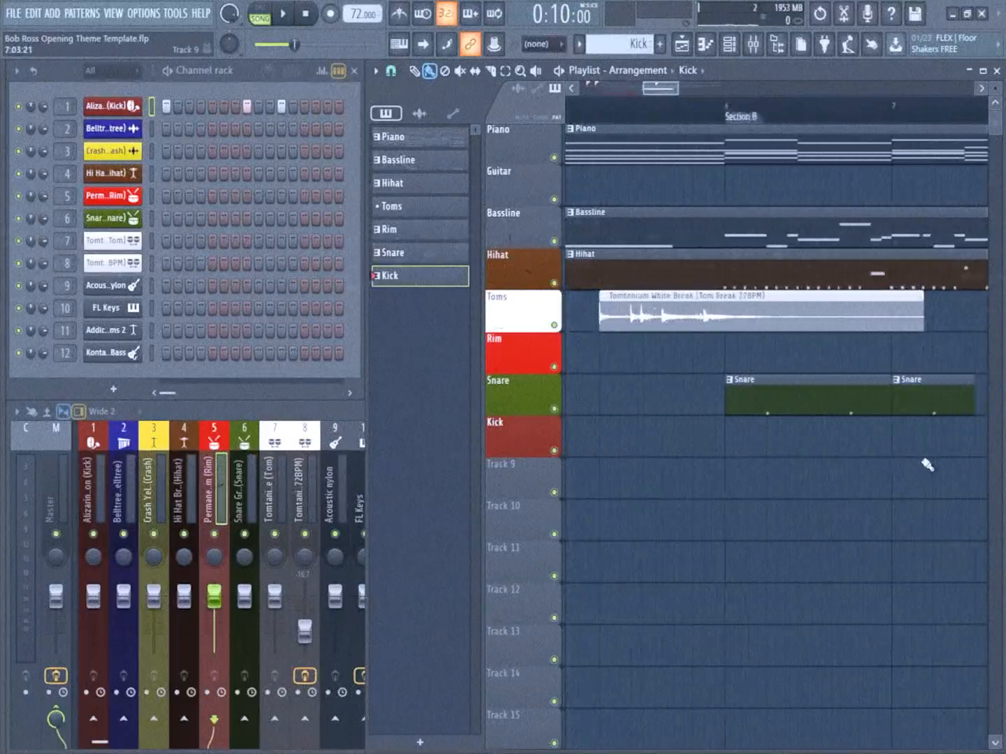
left_click(695, 446)
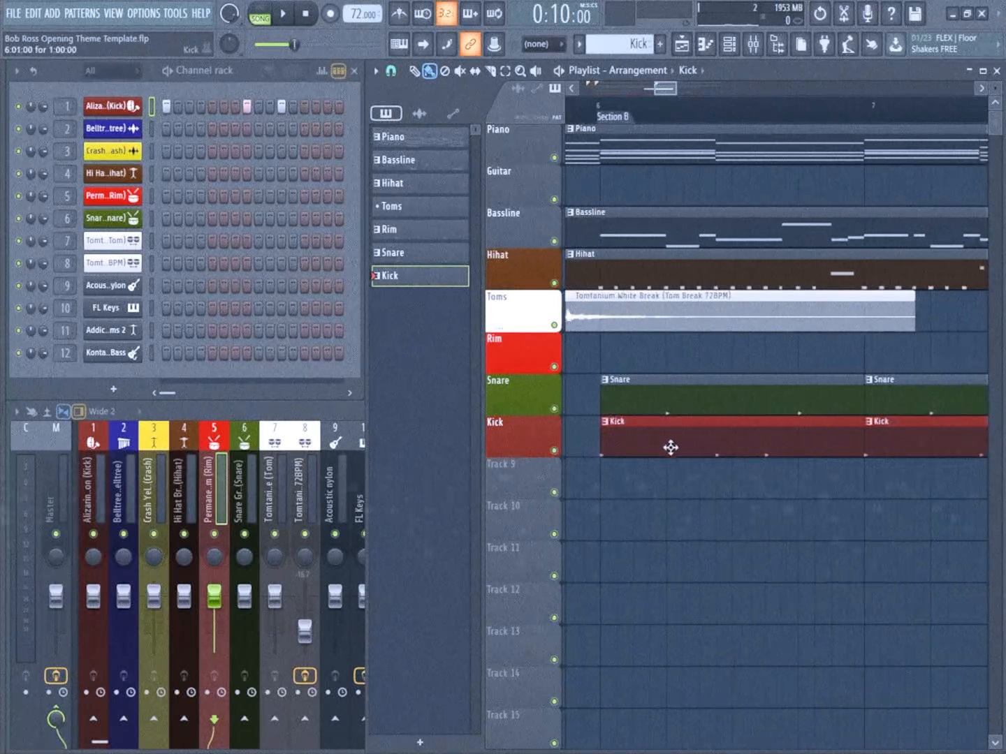
scroll(684, 444, "down", 3, "ctrl")
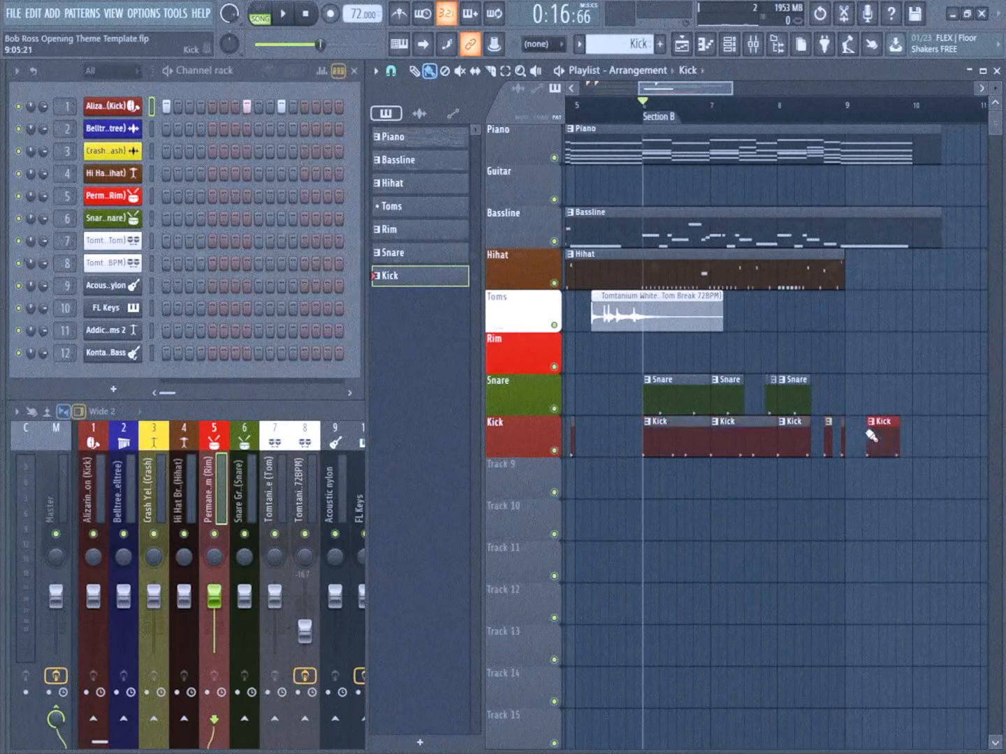
scroll(886, 438, "down", 1, "ctrl")
left_click_drag(705, 474, 819, 455)
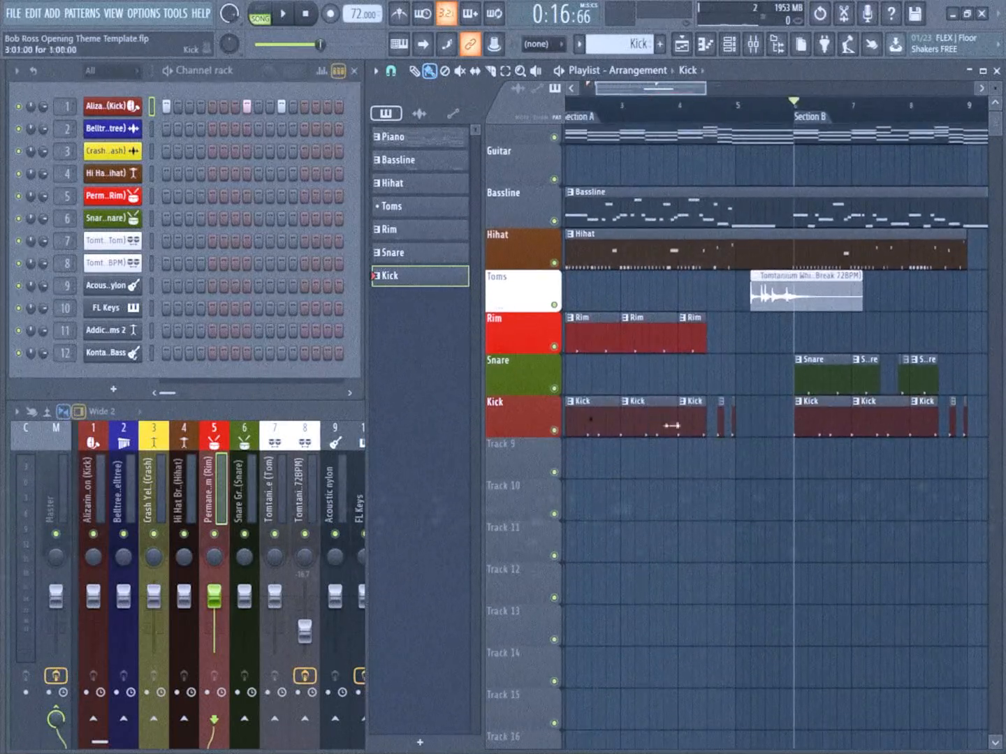
Play back Section B from bar 6 to check the new kick clips
scroll(887, 476, "up", 2, "ctrl")
key("space")
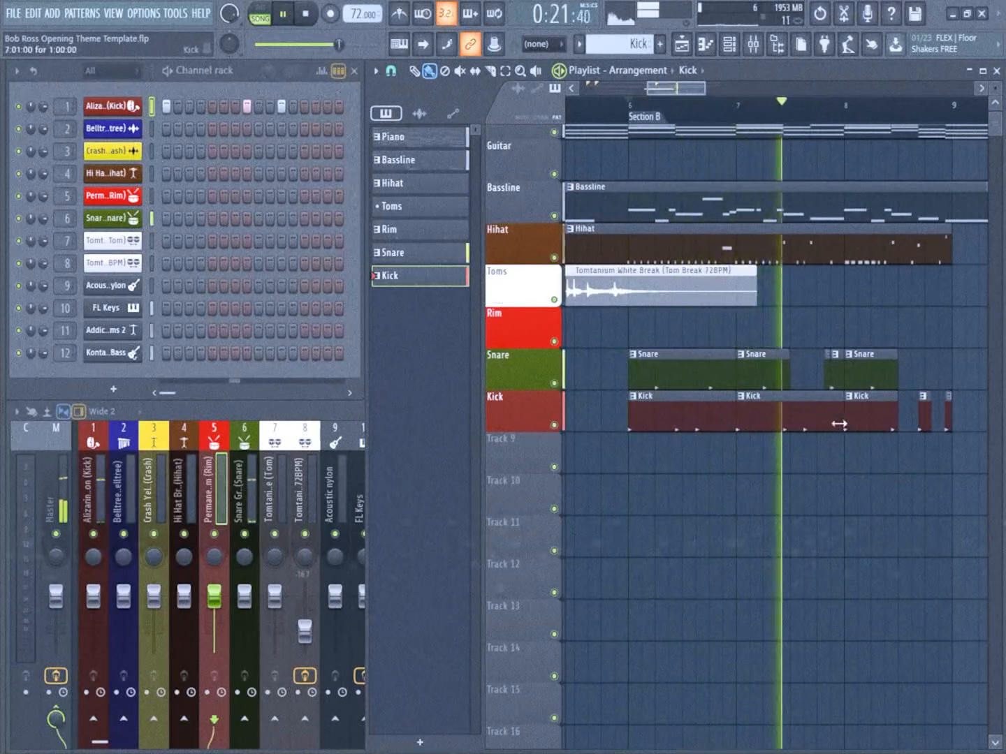
key("space")
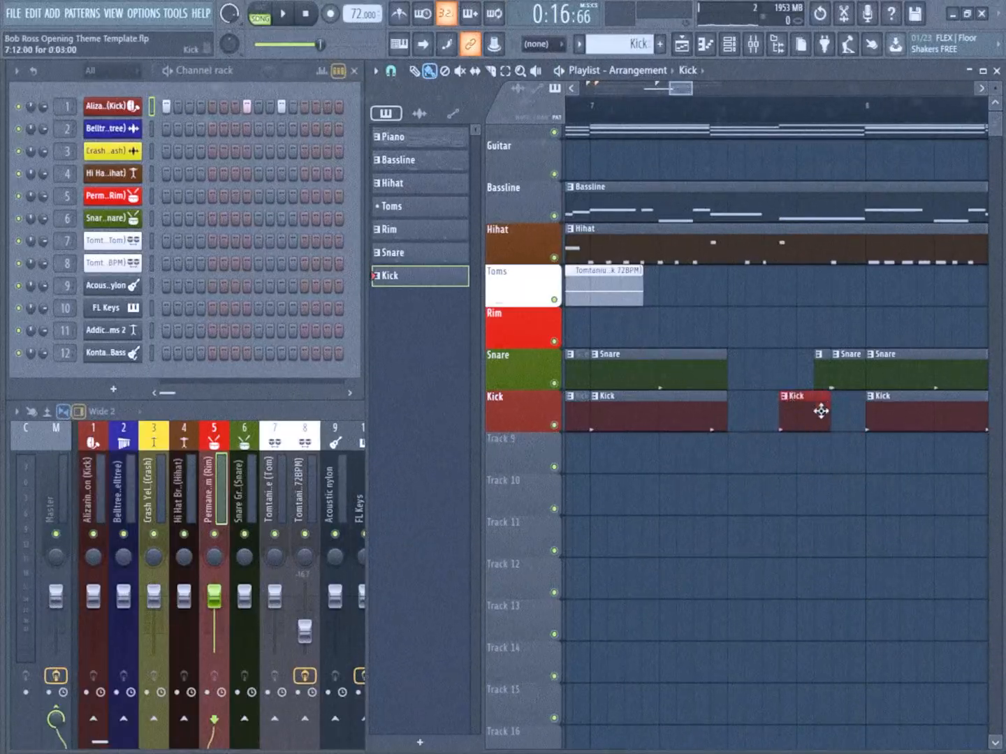
Shorten the bar 7 Kick clip to mid-bar, place a two-step Kick slice at step 12, and play from bar 7
mouse_move(817, 431)
left_mouse_down()
mouse_move(872, 434)
mouse_move(809, 441)
left_mouse_up()
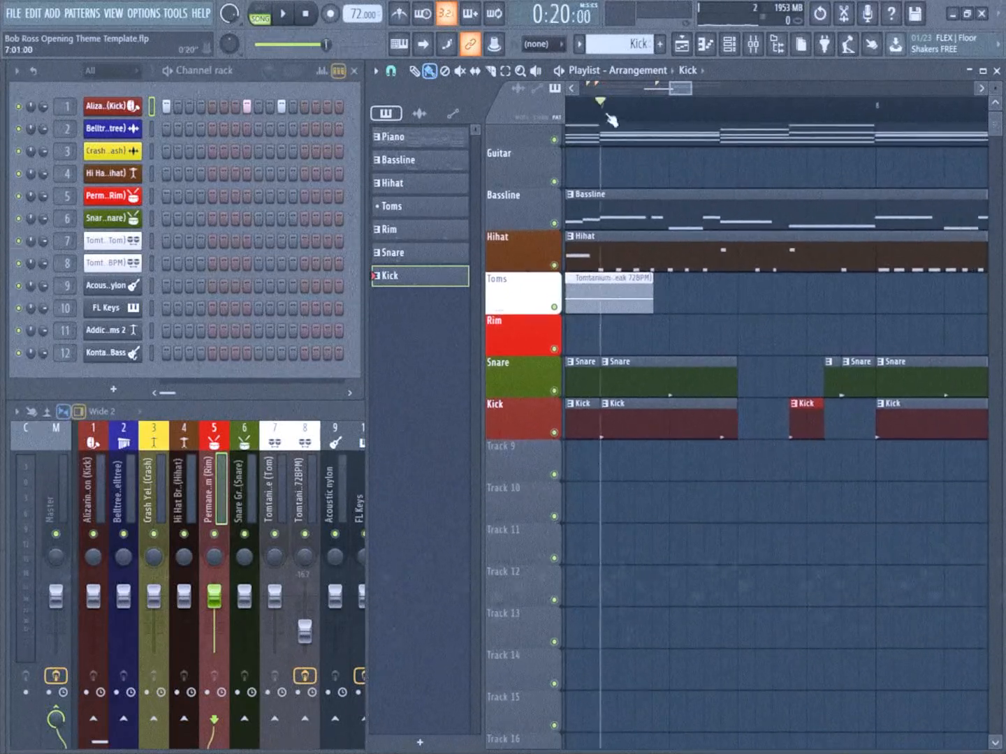
key("space")
scroll(666, 342, "down", 3)
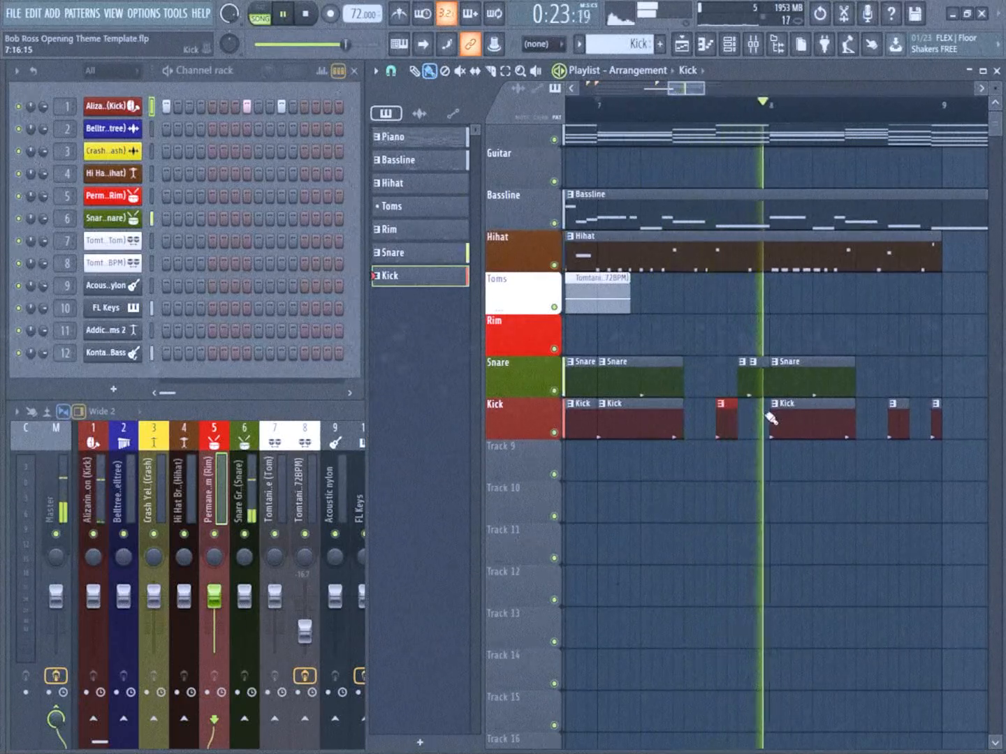
scroll(820, 443, "up", 3)
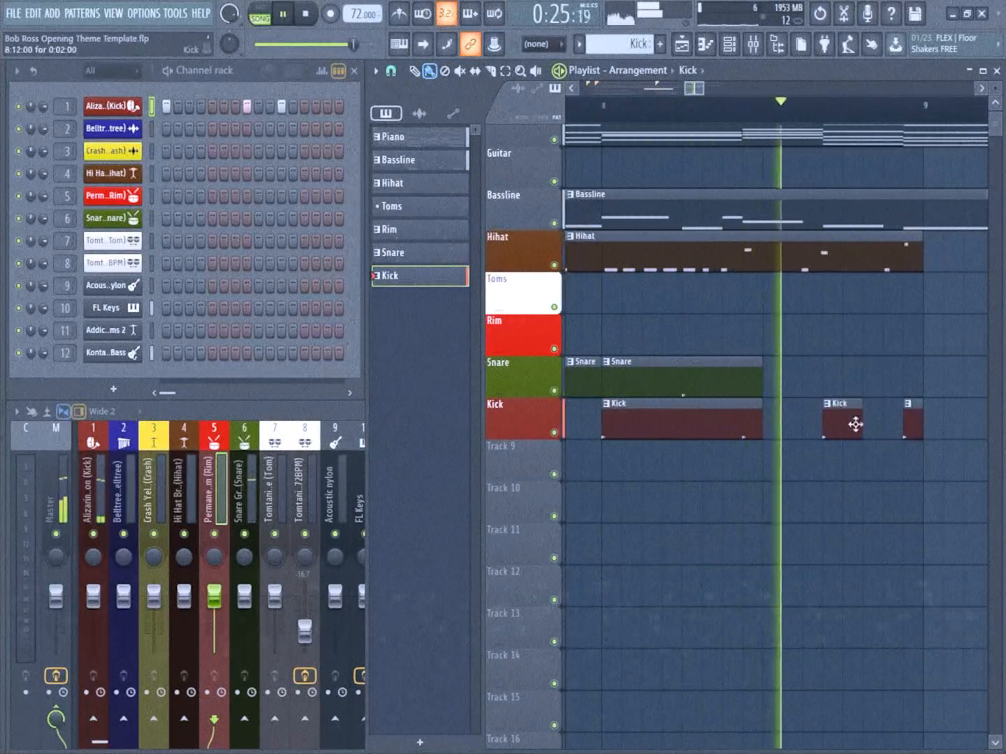
scroll(843, 418, "down", 3)
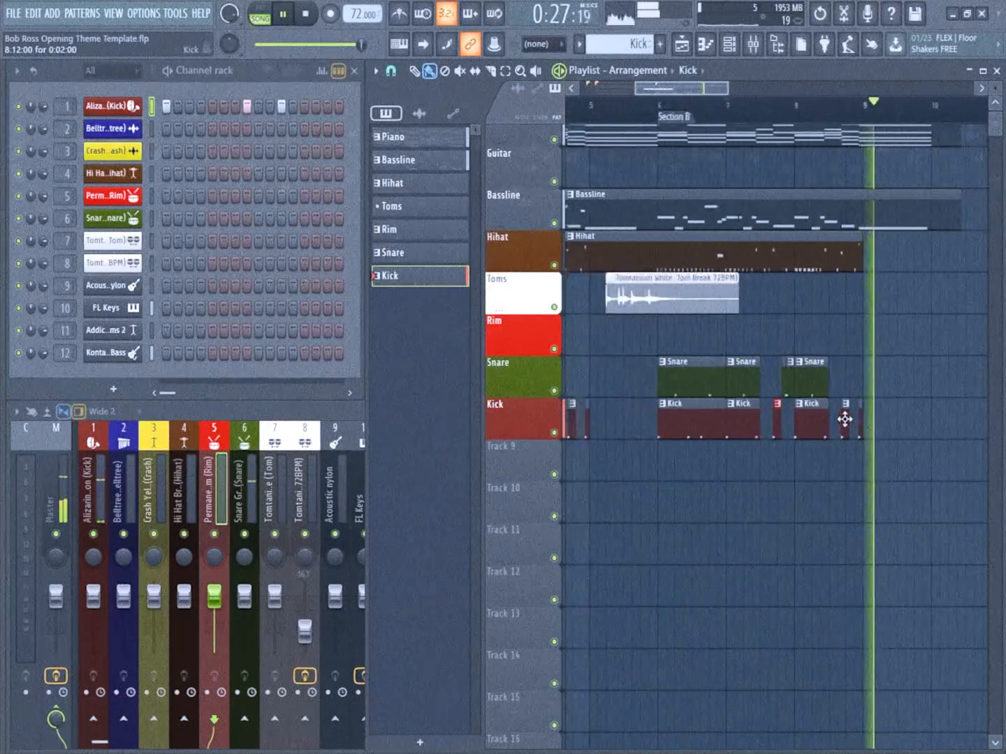
scroll(909, 419, "down", 2)
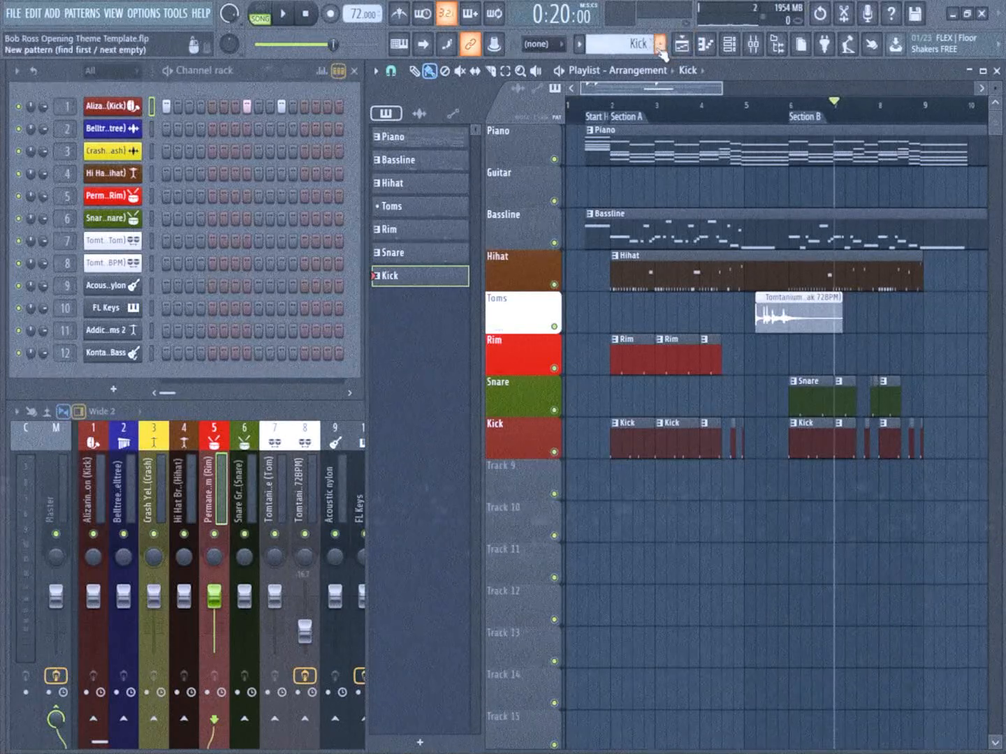
Place the Belltree Blue sample on playlist track 9 near bar 5 and name the track Belltree with a dark blue colour
left_click(117, 136)
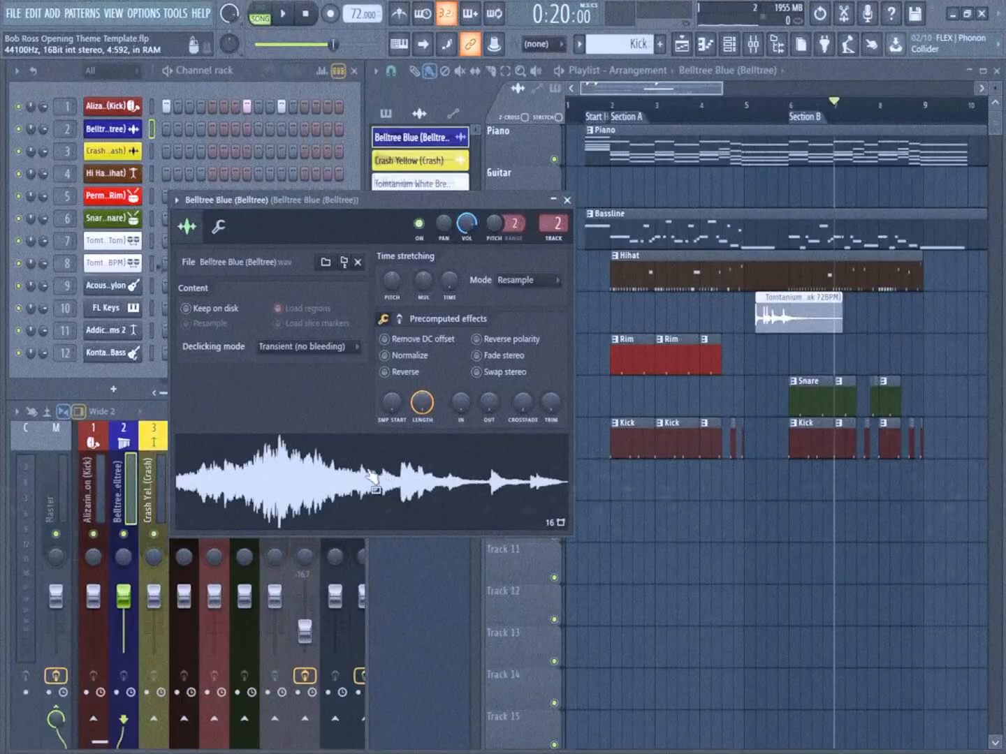
left_click_drag(371, 479, 773, 489)
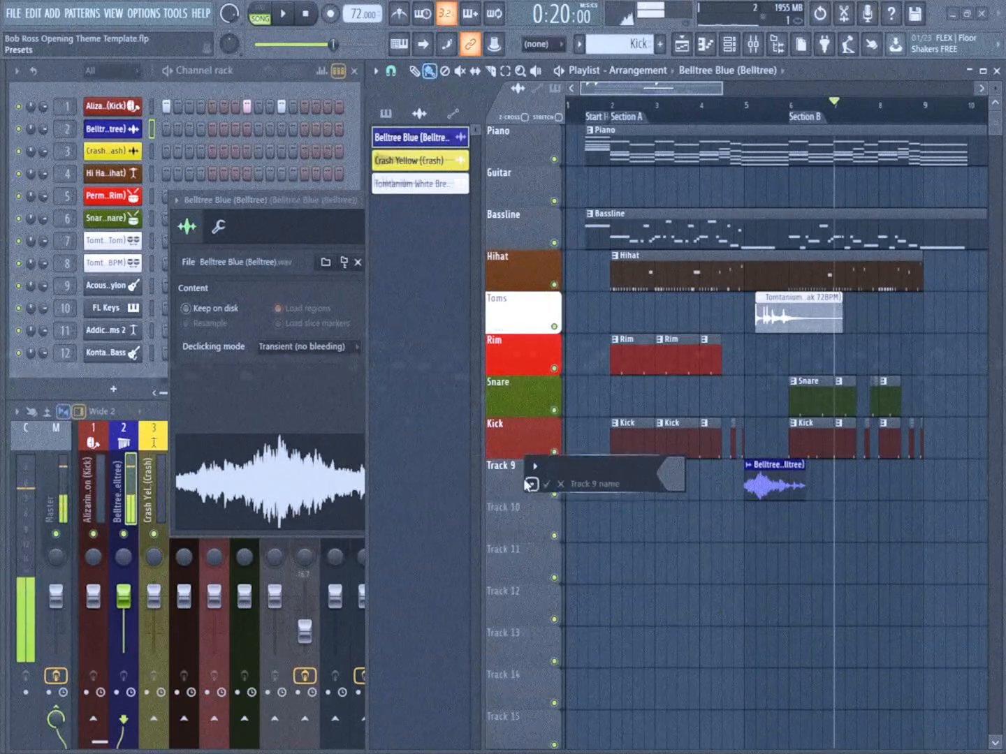
type("Belltree")
left_click(669, 474)
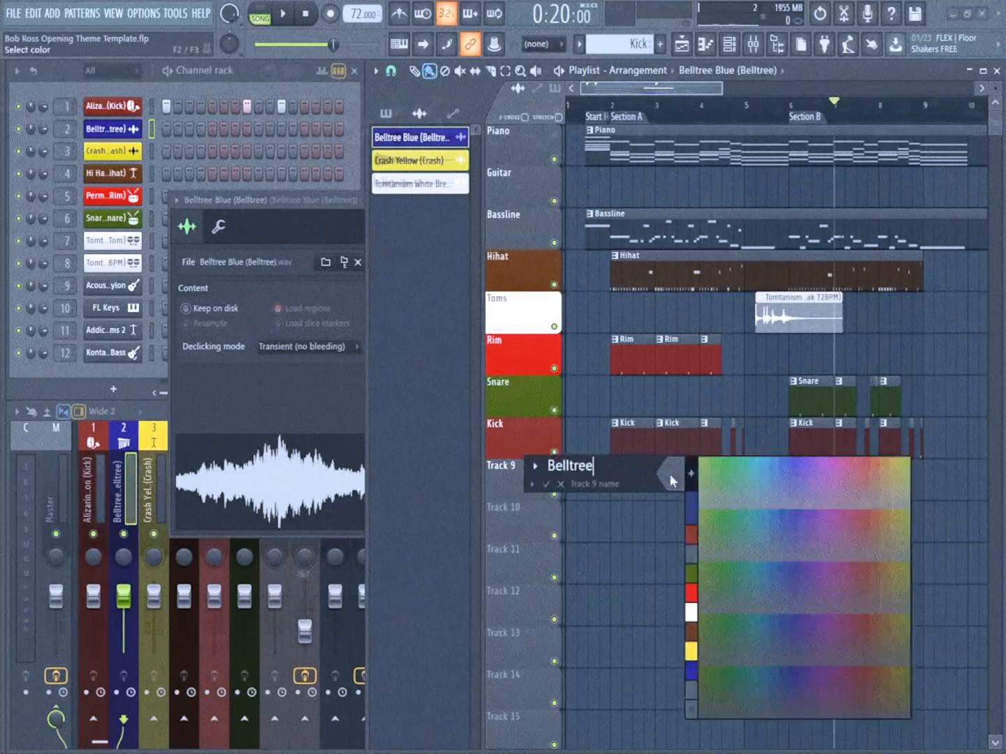
left_click(688, 670)
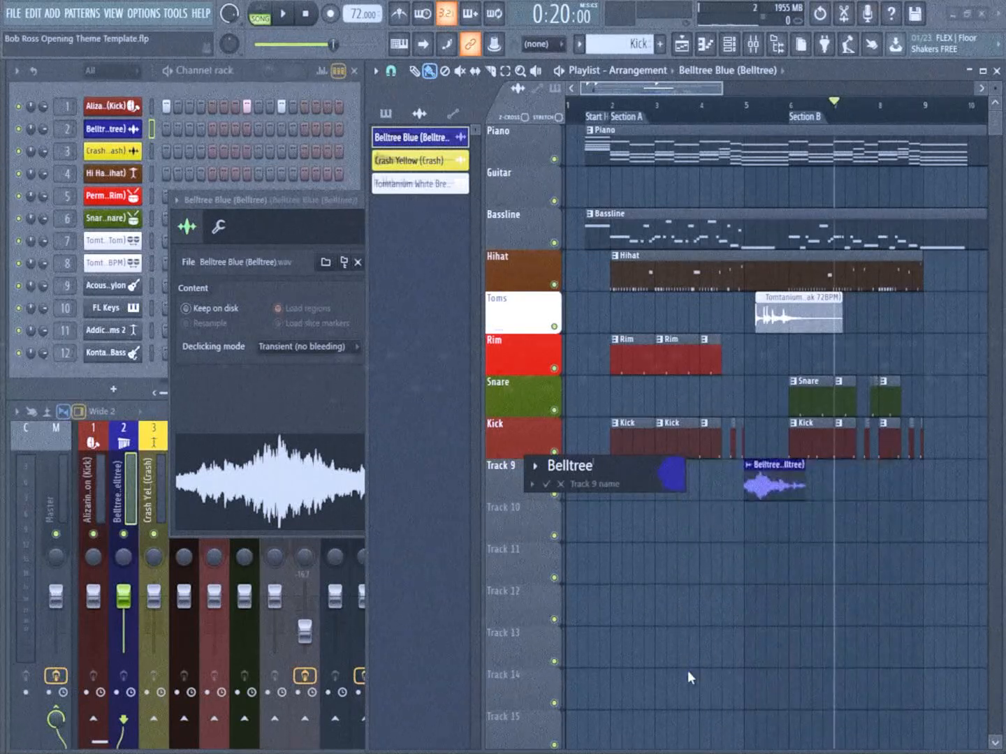
key("Return")
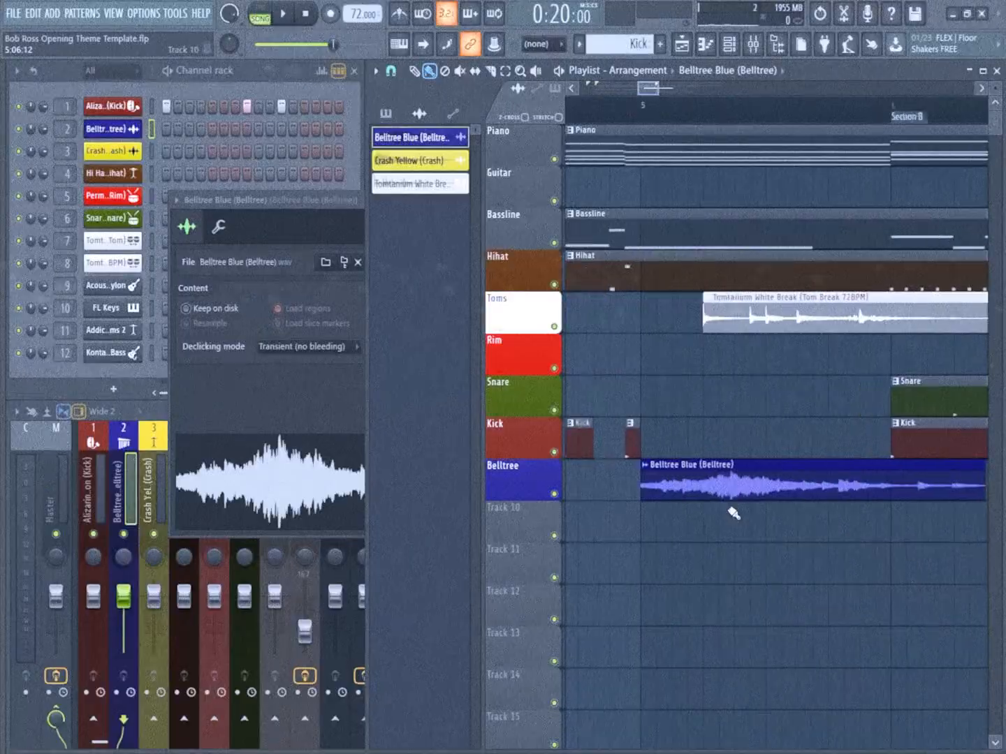
Move the Belltree clip to start on step 16 of bar 4, aligned with the last short Kick slice
left_click_drag(732, 512, 637, 487)
scroll(615, 479, "down", 5)
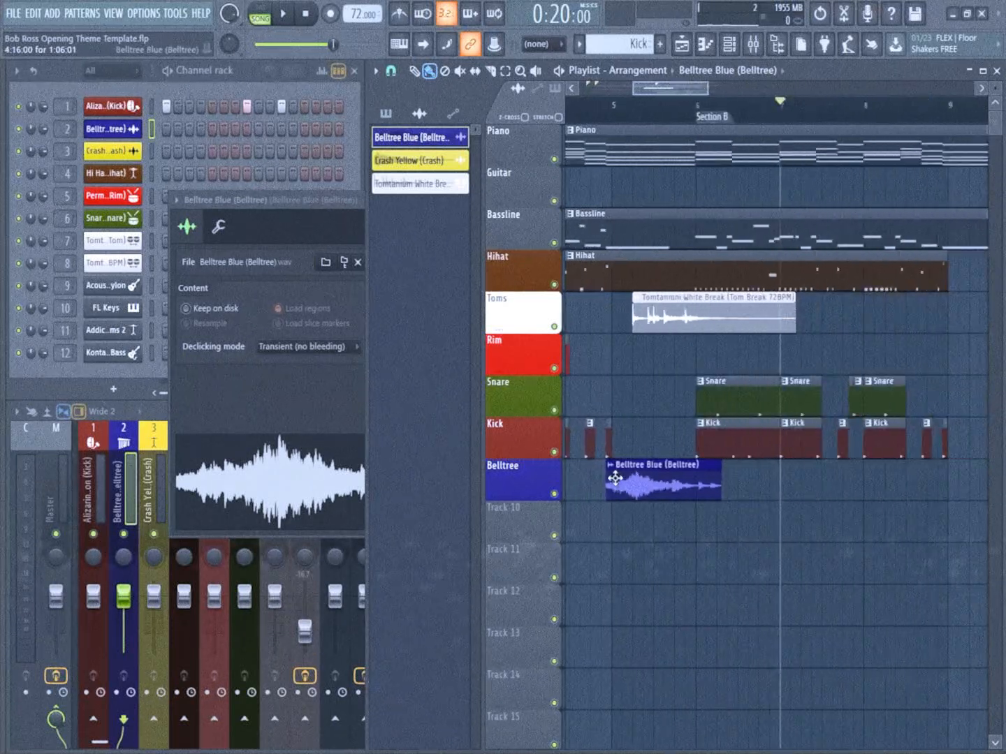
scroll(605, 473, "up", 5)
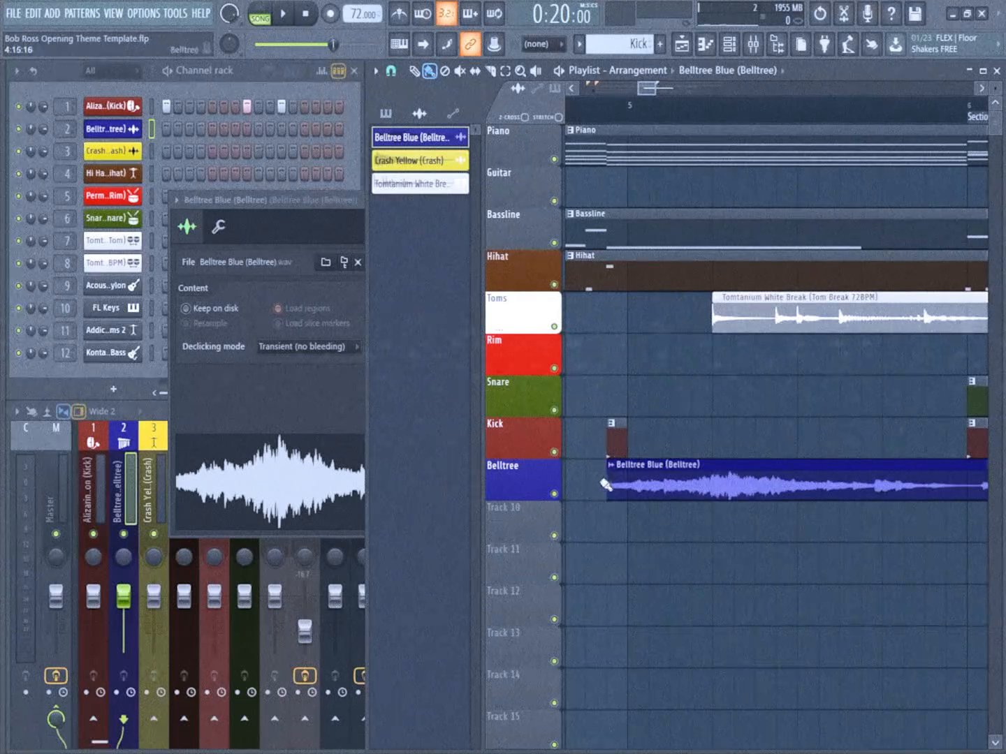
Place a second Belltree clip on step 16 of bar 8 with its beginning trimmed off, about 11 steps long
scroll(605, 485, "down", 5)
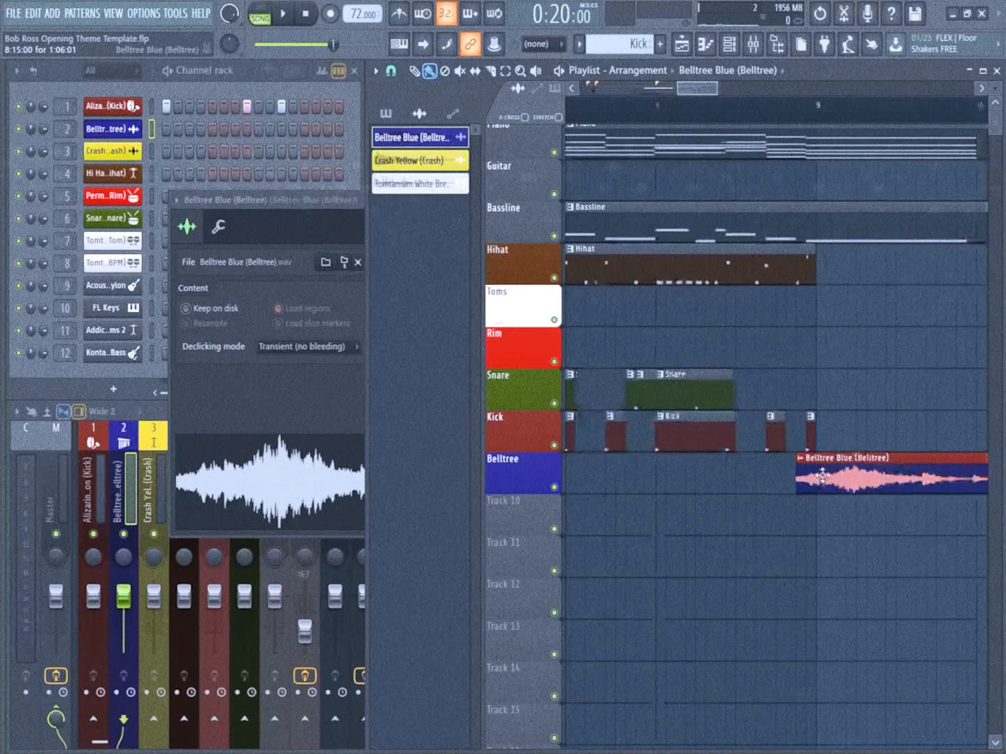
left_click_drag(869, 473, 720, 472)
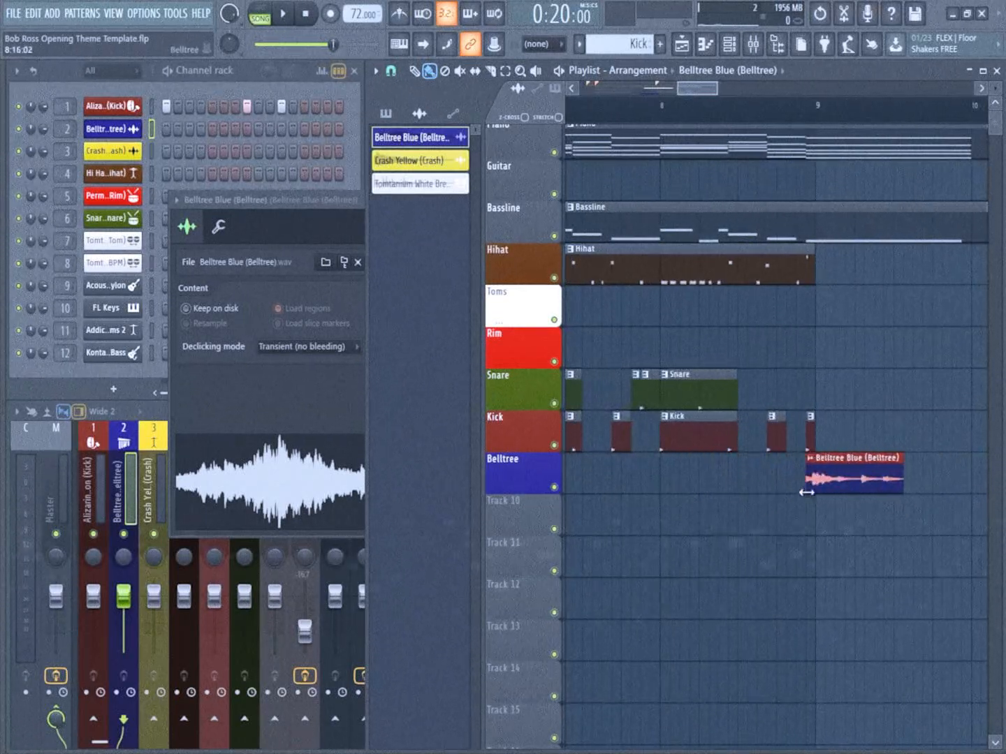
scroll(813, 480, "down", 4)
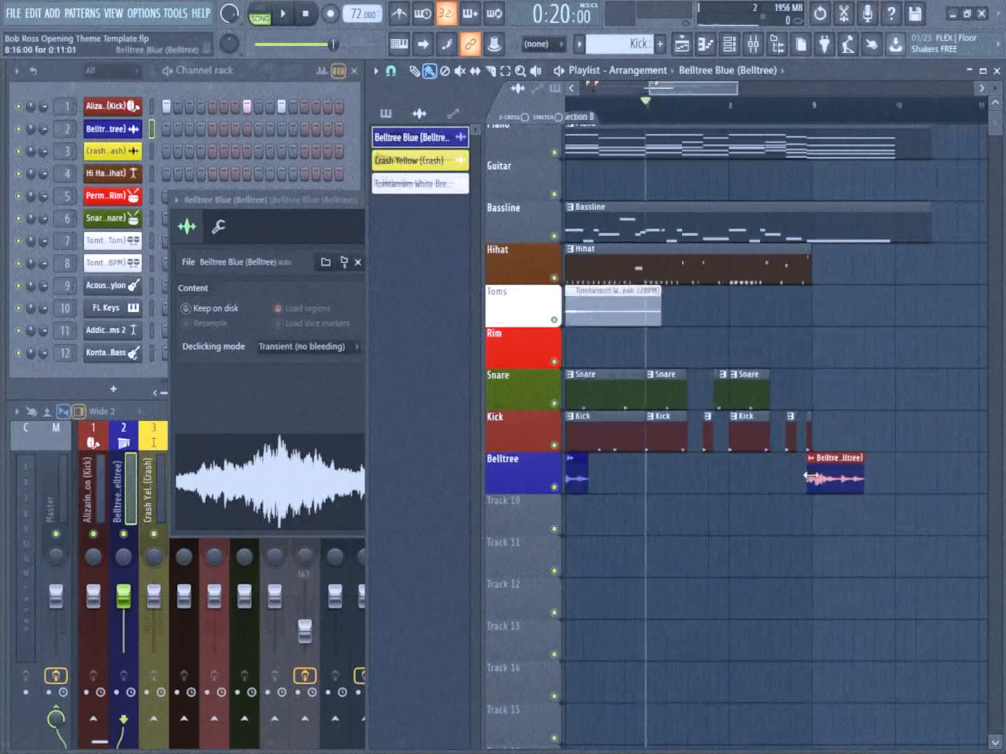
left_click_drag(795, 485, 828, 487)
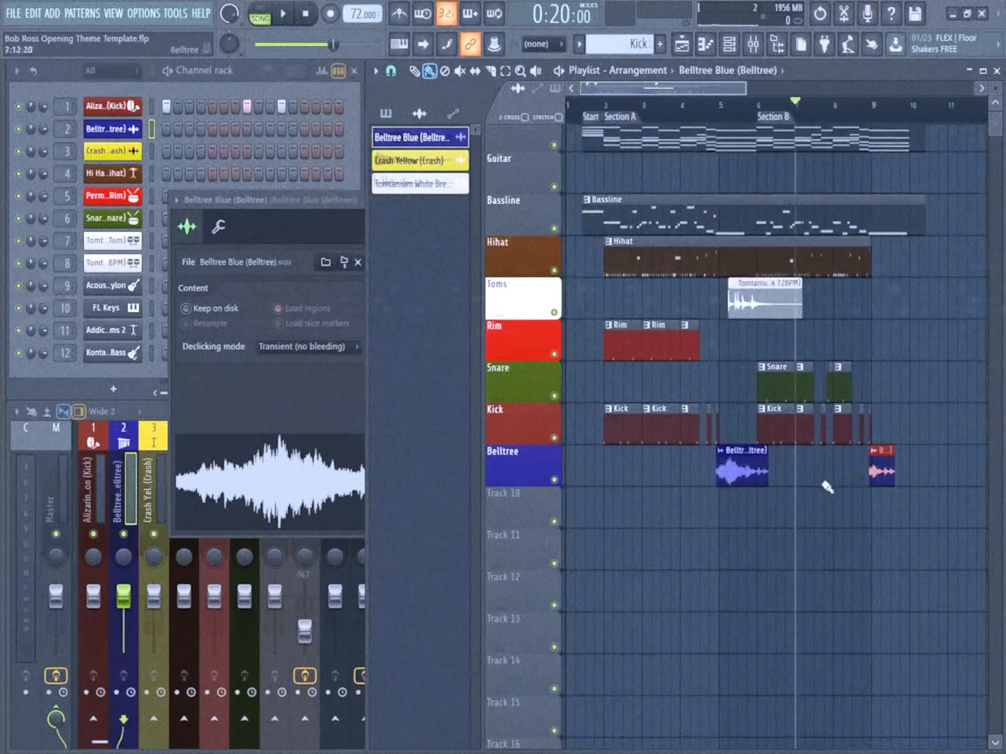
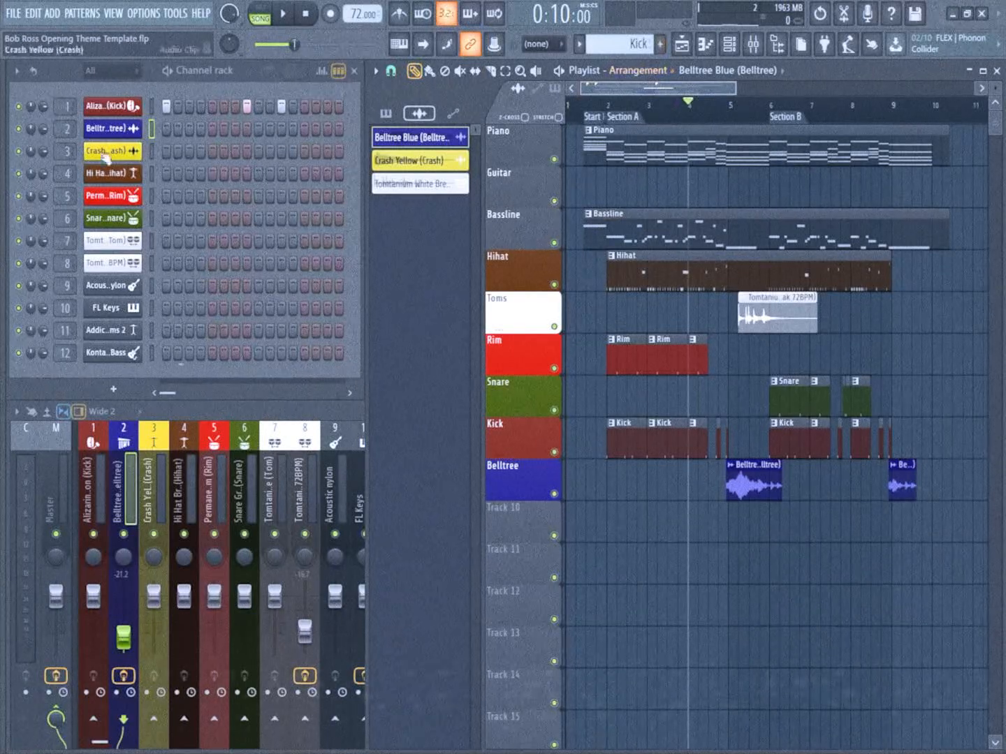
Open the Crash Yellow sample and place it on playlist track 10 at the Start Here marker
left_click(116, 153)
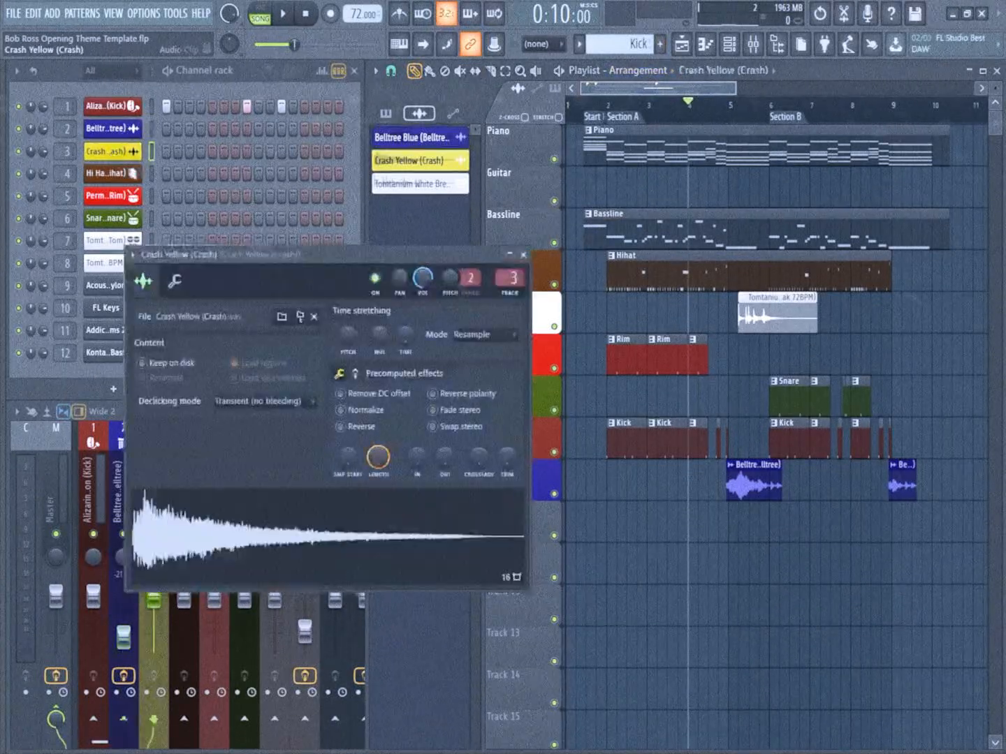
left_click(375, 537)
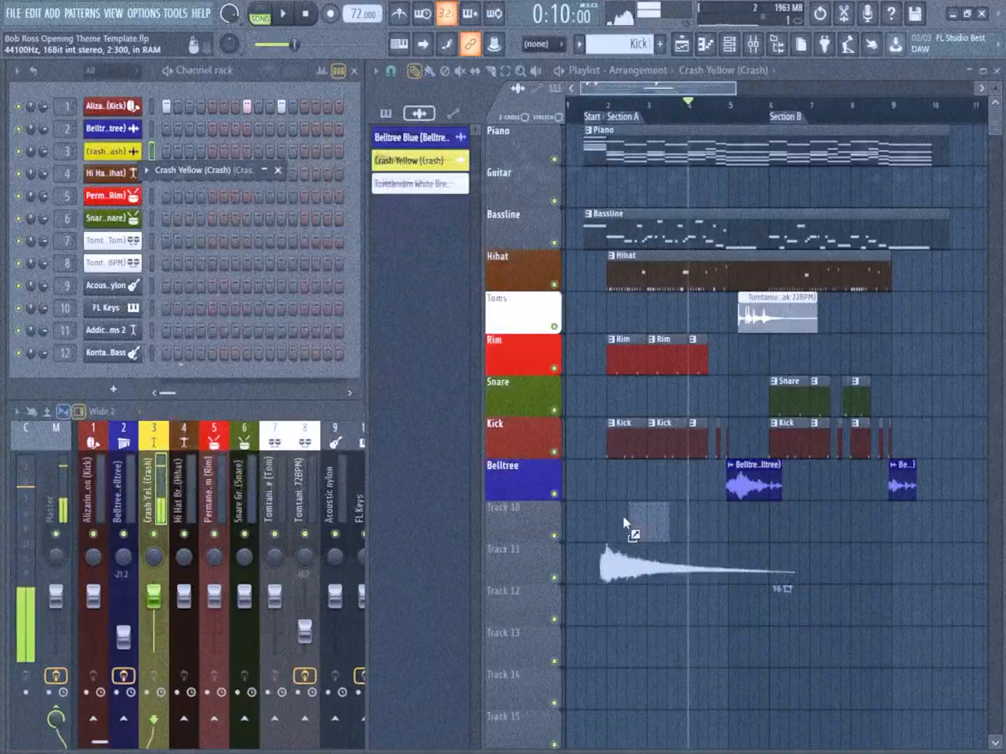
left_click_drag(622, 515, 584, 513)
scroll(575, 539, "up", 6)
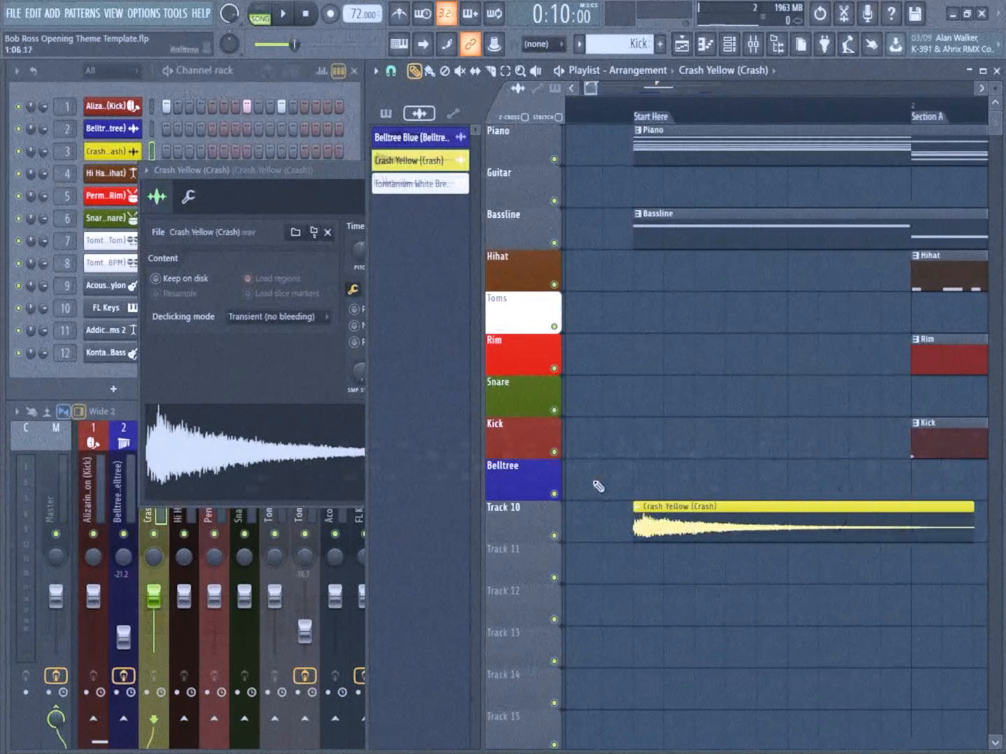
scroll(598, 487, "down", 6)
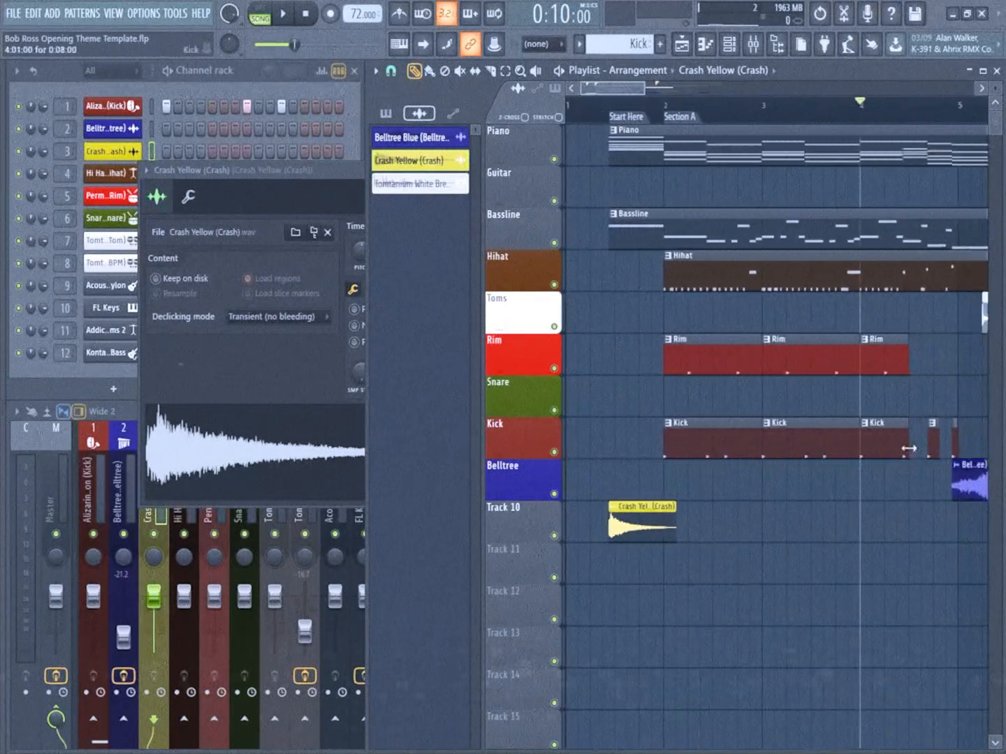
Add a short Kick slice at the Start Here marker and close the Crash Yellow sample settings
scroll(607, 458, "up", 3)
scroll(632, 444, "up", 2)
scroll(645, 498, "down", 5)
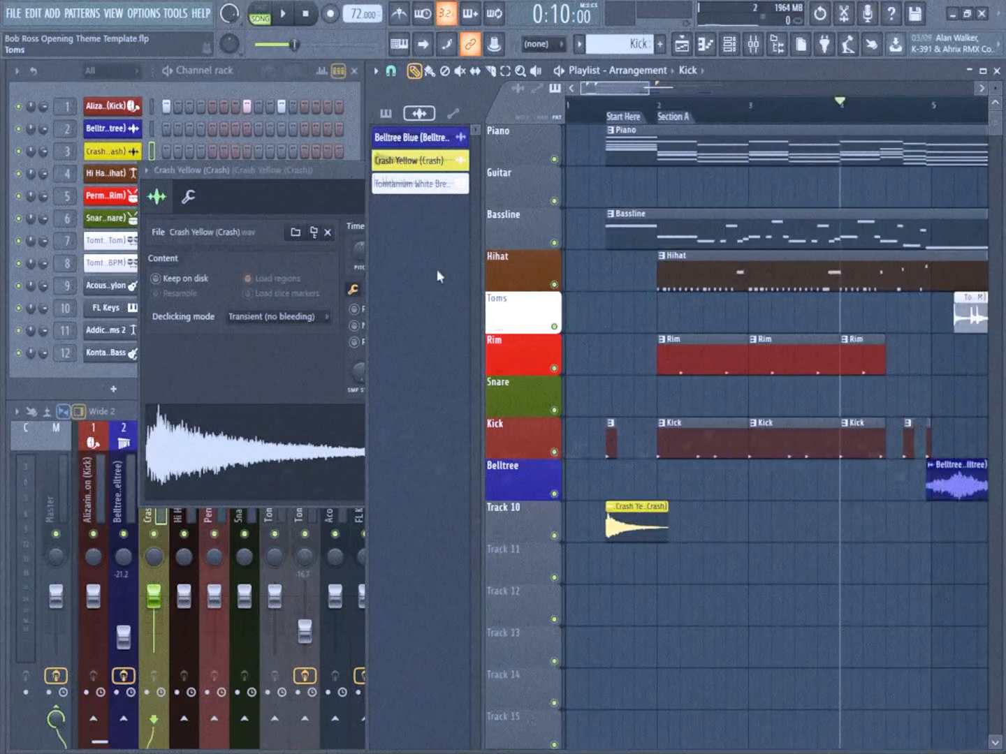
left_click(334, 195)
left_click(536, 170)
Slice the open hit at the end of bar 2 from the Hihat clip and place a copy just before bar 2
scroll(670, 336, "up", 2)
scroll(689, 336, "down", 2)
scroll(696, 257, "up", 2)
scroll(712, 268, "down", 2)
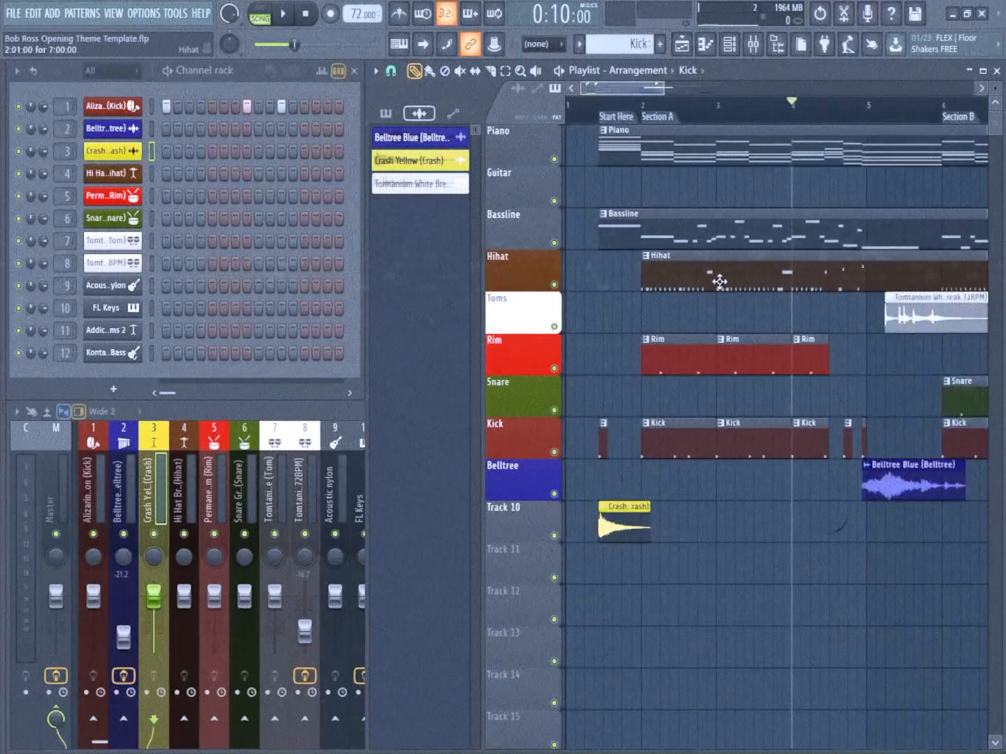
left_click(720, 281)
left_click(493, 72)
scroll(778, 317, "up", 3)
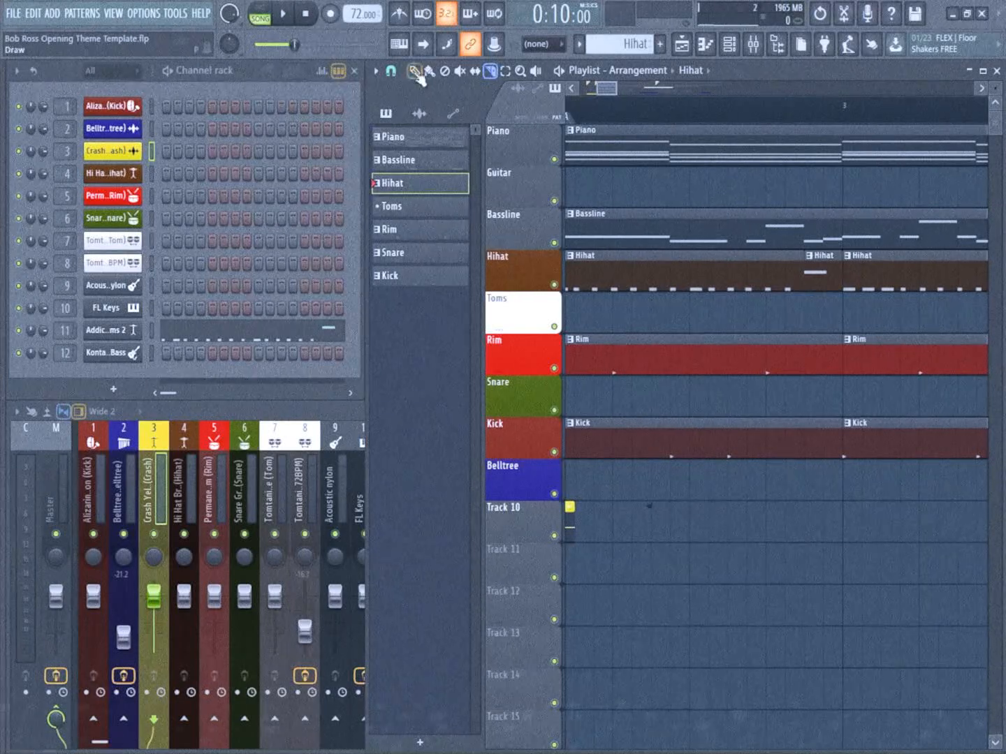
scroll(823, 280, "down", 2)
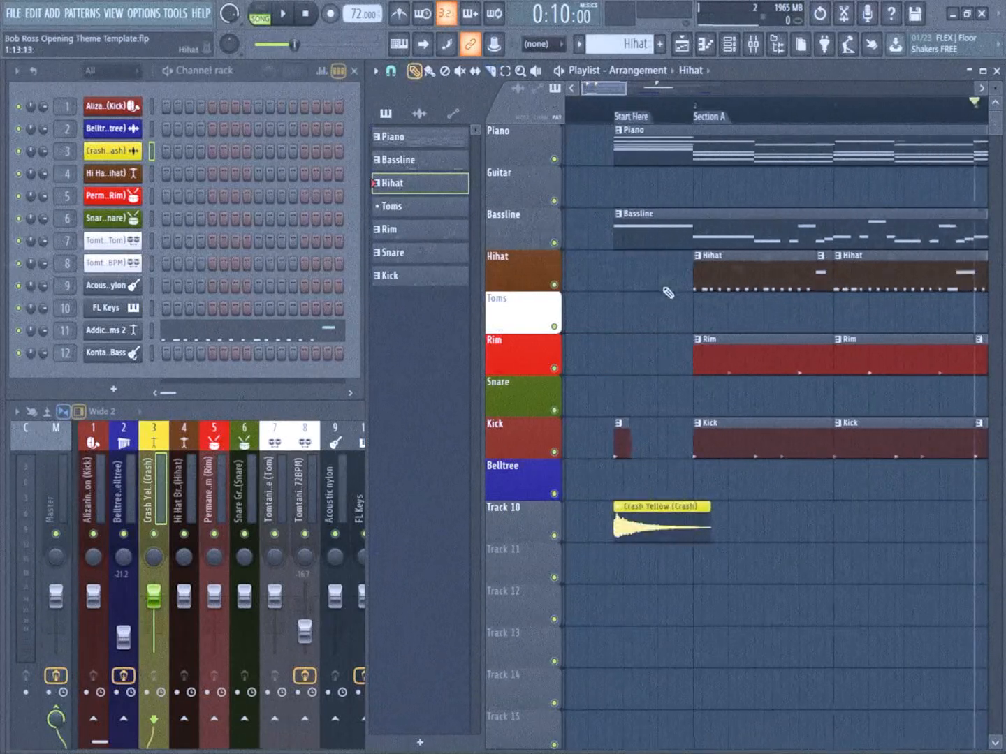
scroll(691, 281, "up", 2)
scroll(718, 210, "down", 2)
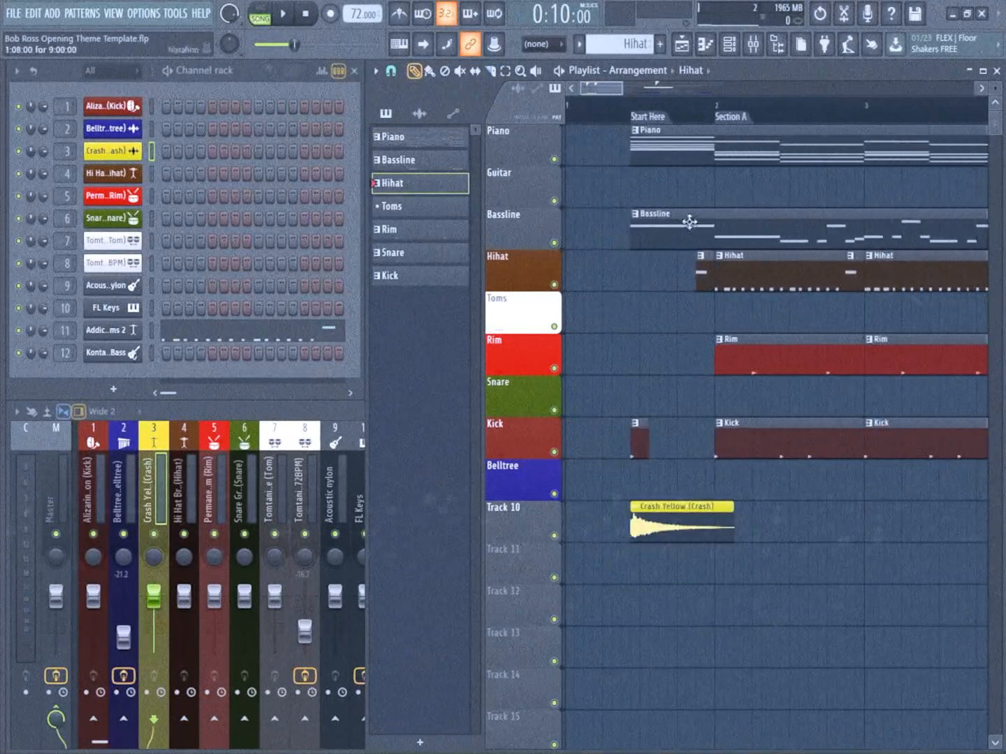
Play from the Start Here marker and lower the Crash mixer track to about -20 dB
left_click(623, 111)
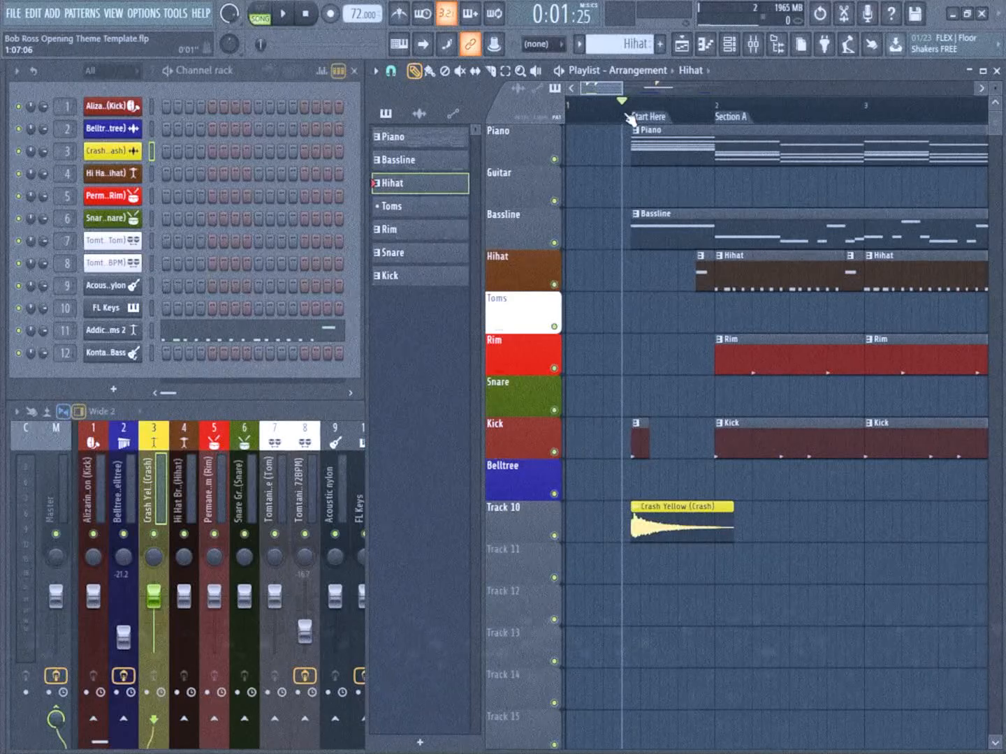
left_click(154, 600)
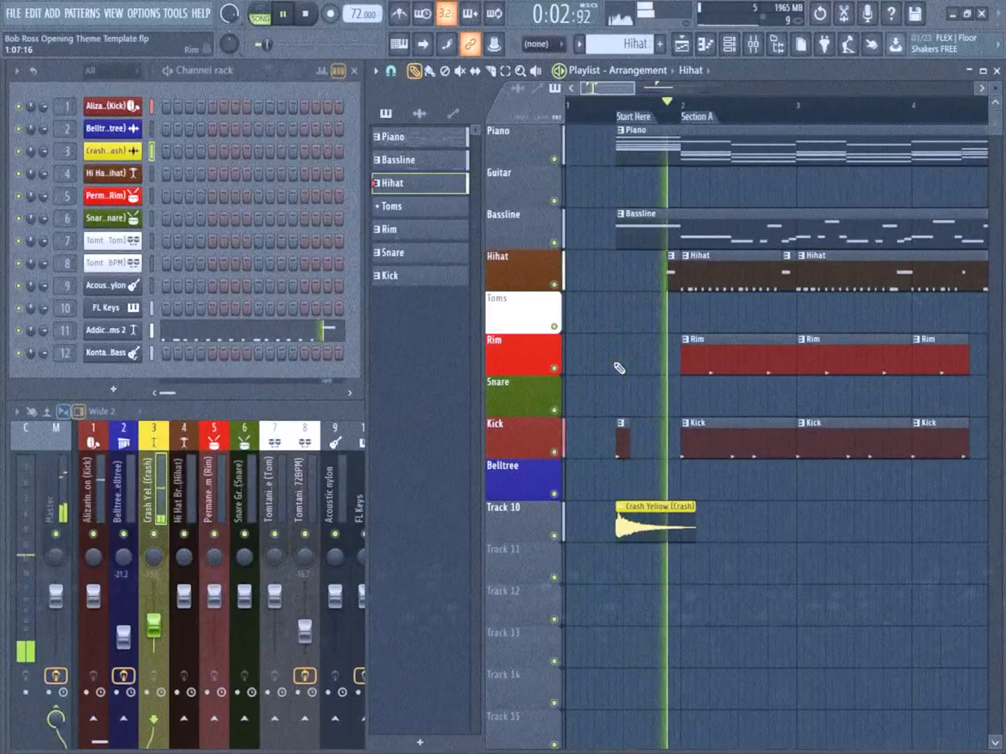
left_click_drag(153, 626, 154, 630)
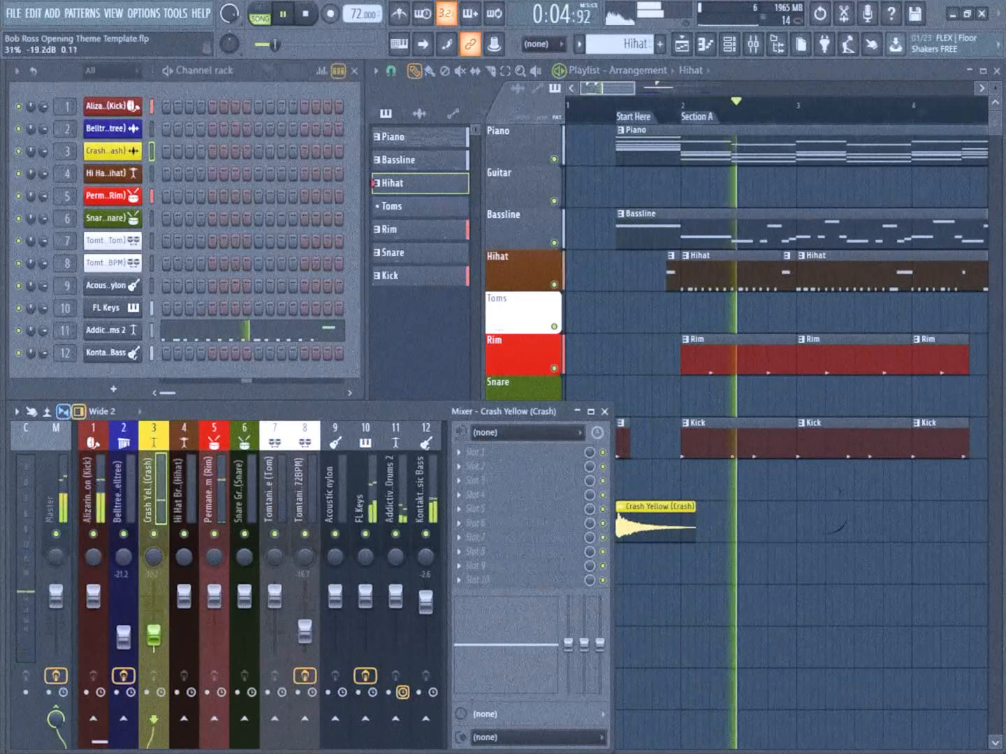
Place a second Crash Yellow clip on track 10 at step 16 of bar 4, aligned with the Belltree clip
left_click(683, 516)
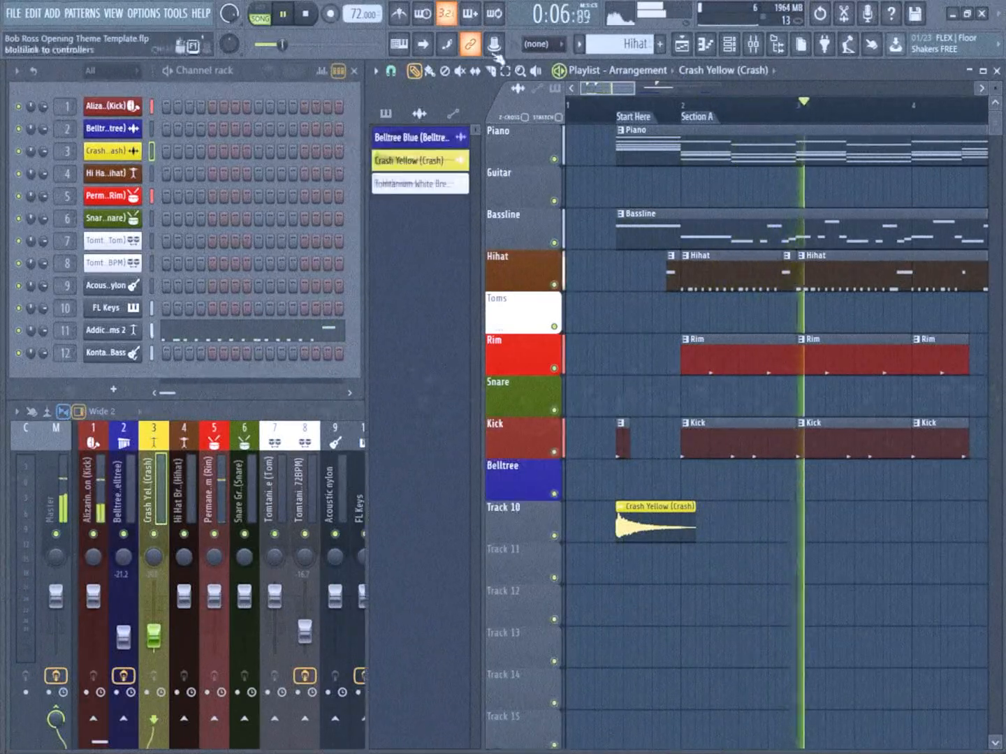
left_click_drag(614, 89, 655, 89)
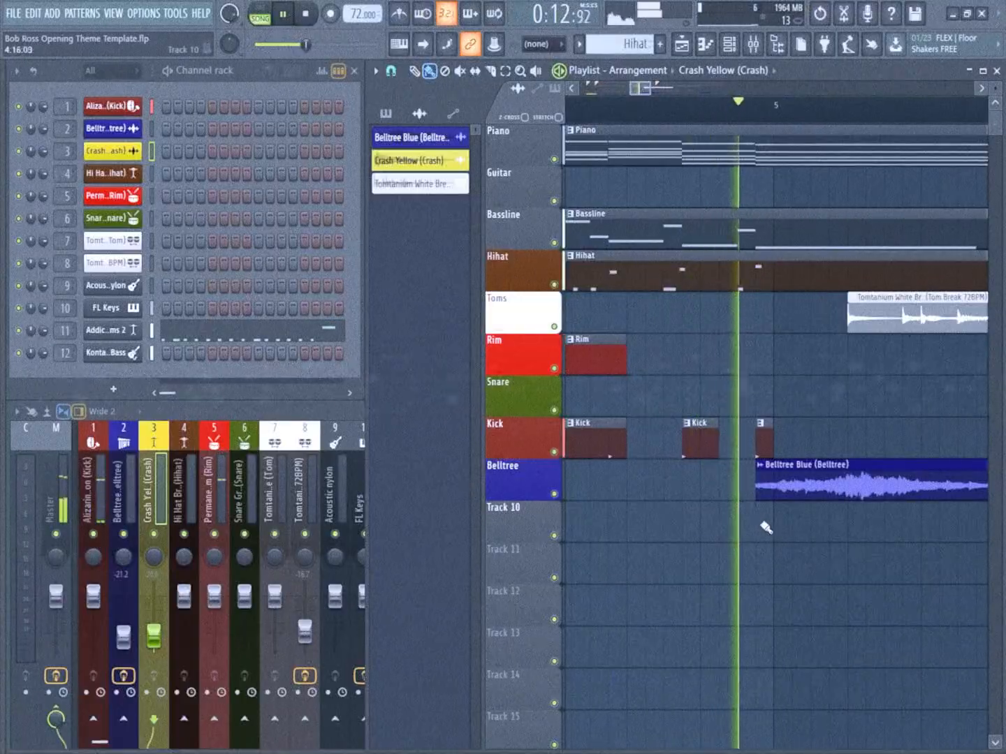
left_click(764, 529)
scroll(763, 523, "down", 2)
scroll(669, 502, "down", 2)
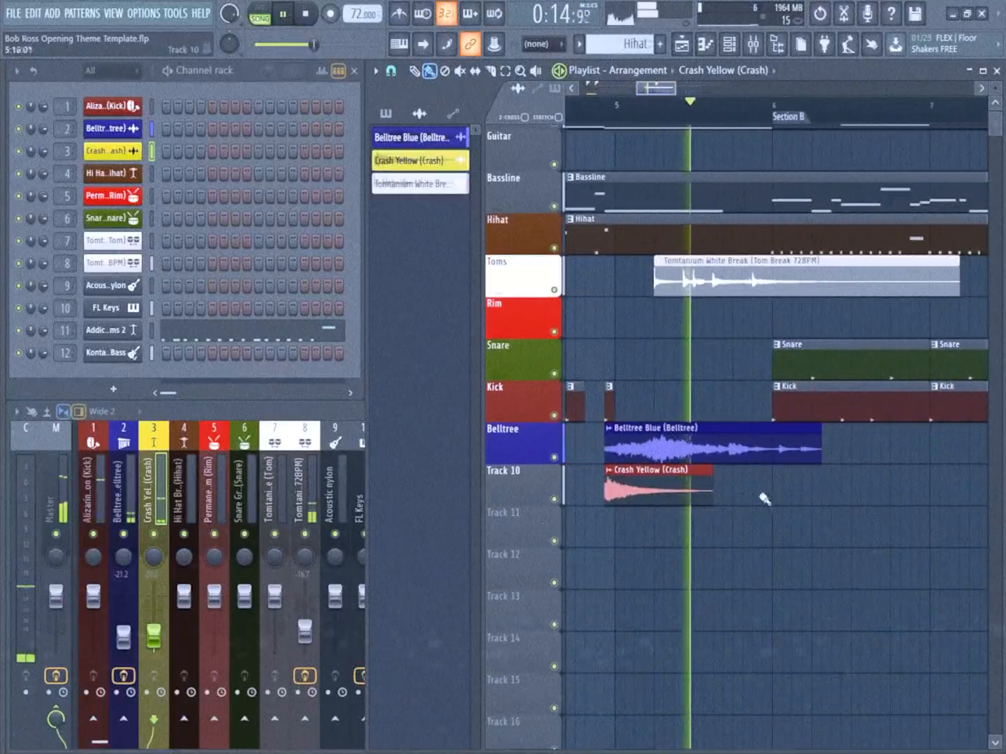
left_click_drag(764, 500, 579, 466)
Place a third Crash Yellow clip on track 10 at step 16 of bar 8, under the second Belltree clip
scroll(787, 455, "down", 2)
left_click_drag(871, 471, 767, 443)
scroll(797, 437, "up", 2)
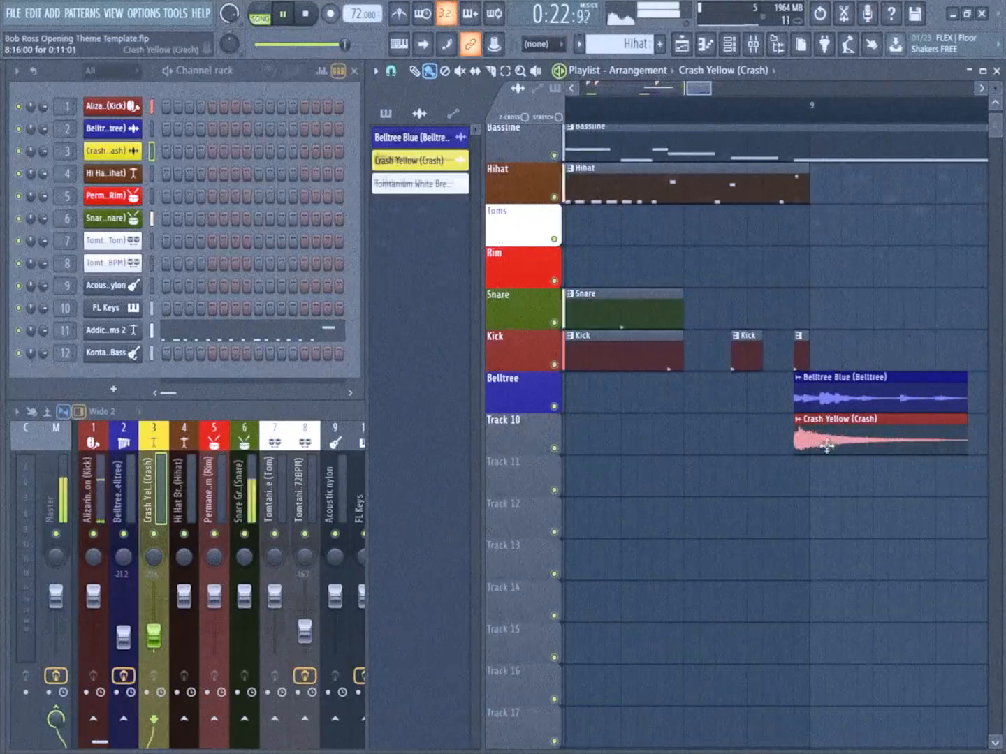
scroll(834, 440, "down", 3)
left_click_drag(757, 444, 827, 421)
scroll(770, 410, "down", 2)
scroll(771, 409, "down", 1)
left_click_drag(765, 423, 863, 410)
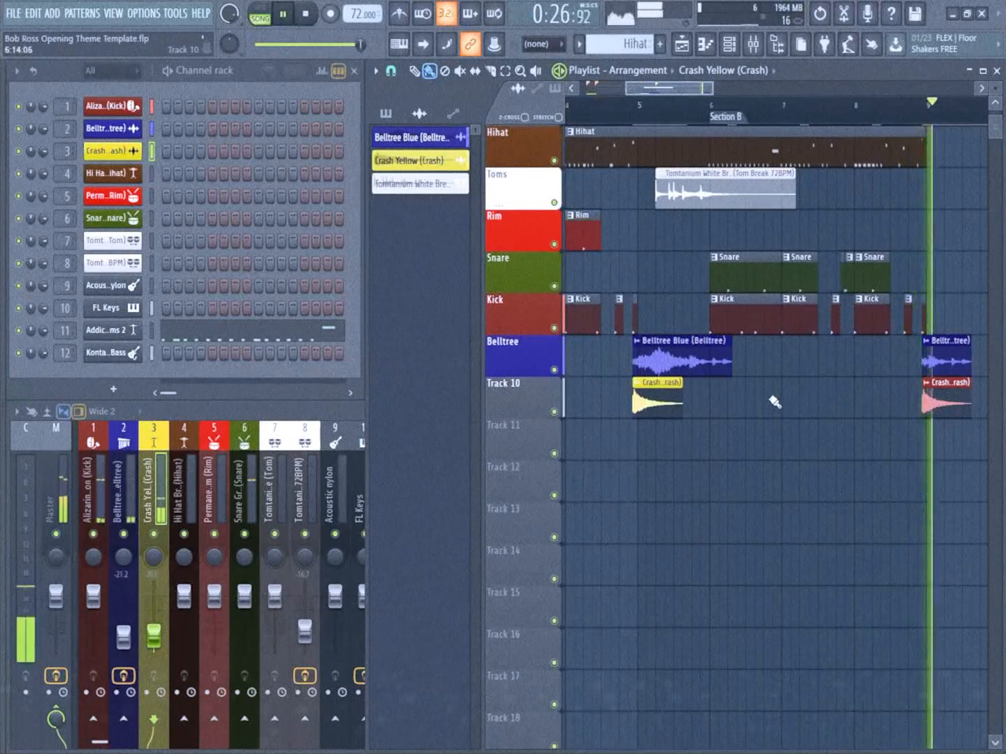
scroll(863, 399, "up", 2)
scroll(865, 394, "down", 2)
scroll(846, 420, "down", 1)
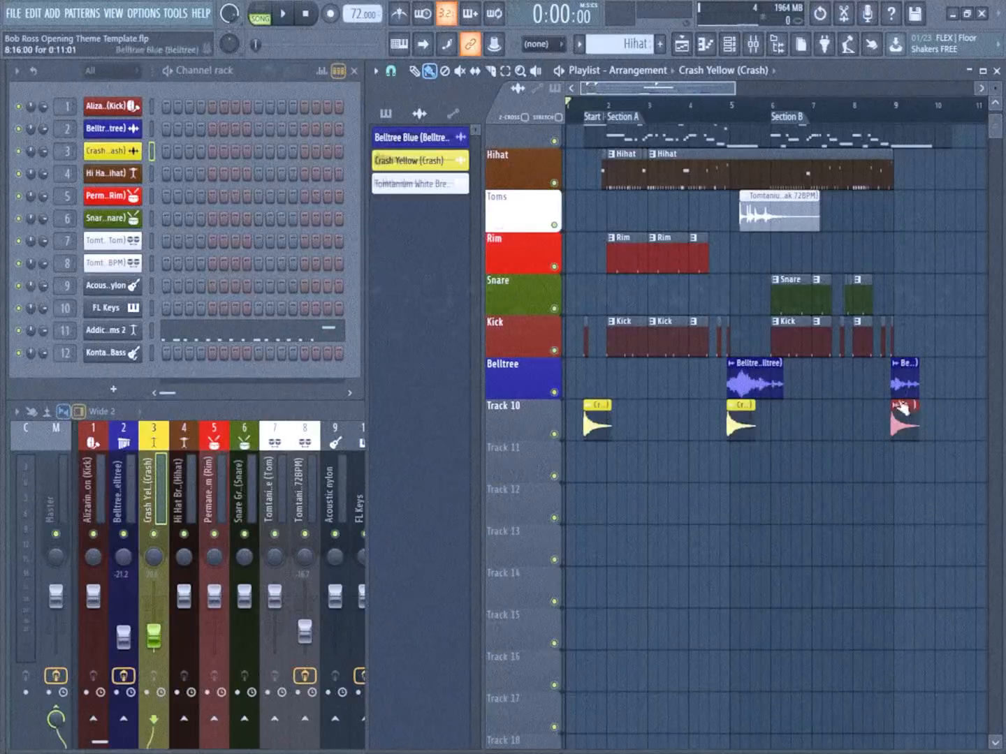
Name playlist track 10 Crash and colour it yellow
scroll(897, 396, "up", 2)
scroll(696, 433, "down", 1)
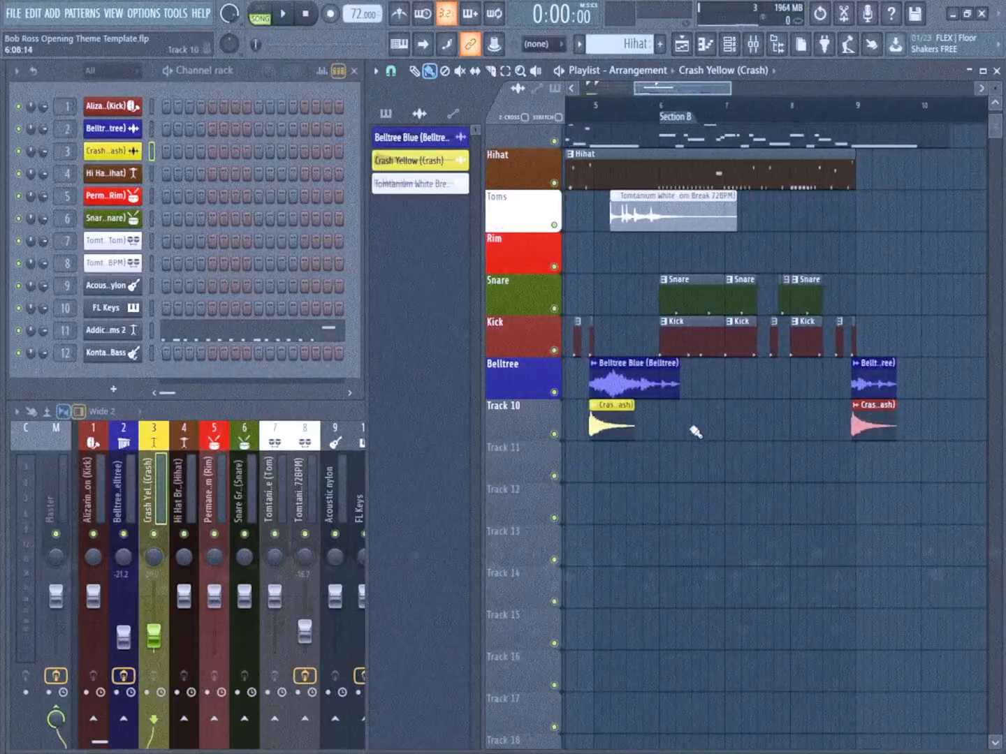
scroll(757, 422, "up", 1)
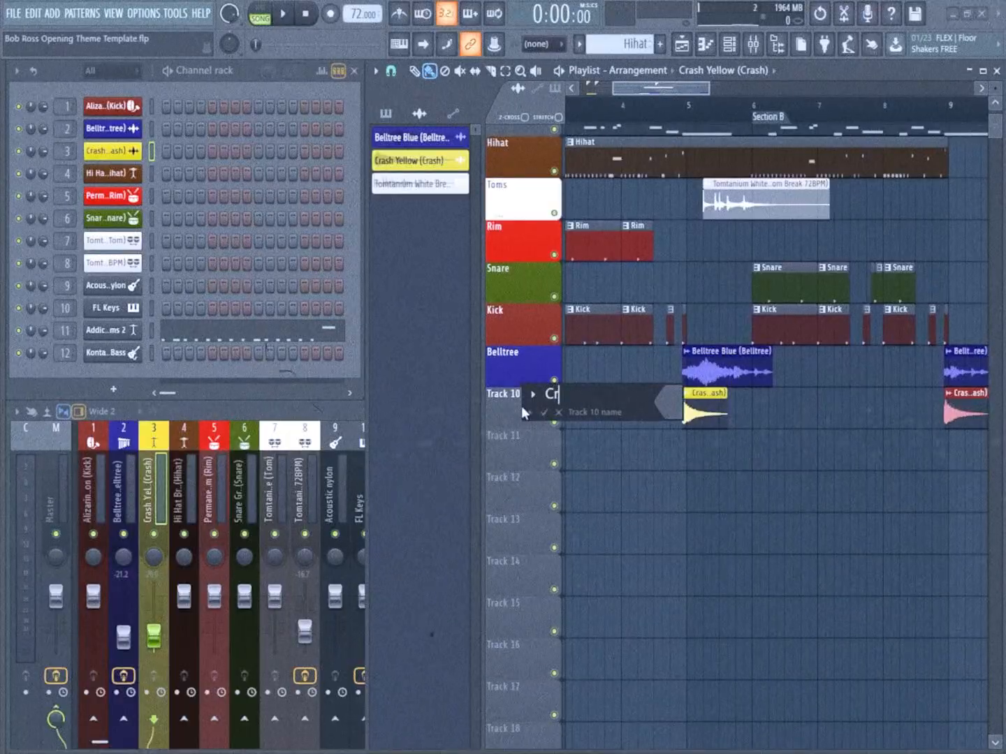
type("ash")
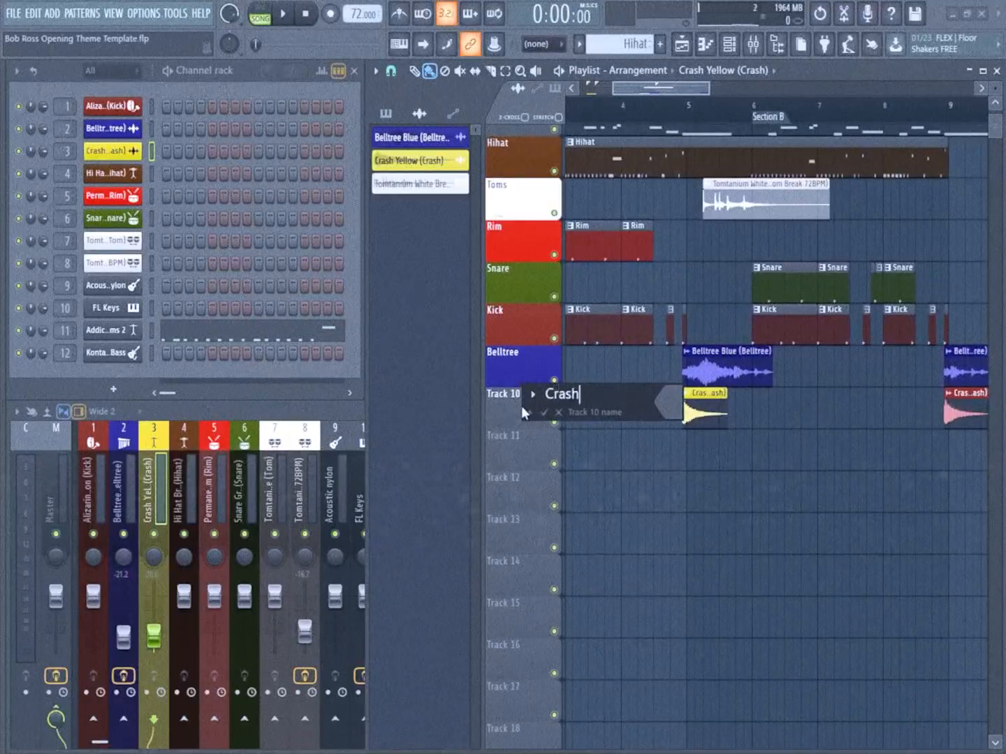
left_click(664, 406)
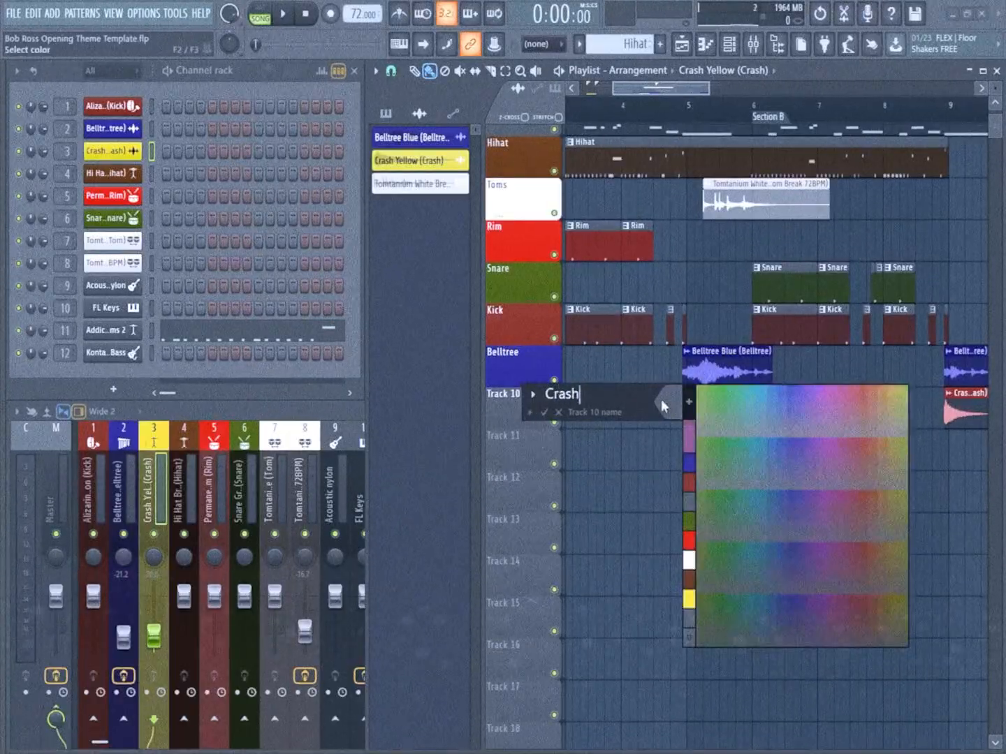
left_click(688, 600)
key("Return")
scroll(672, 434, "up", 3)
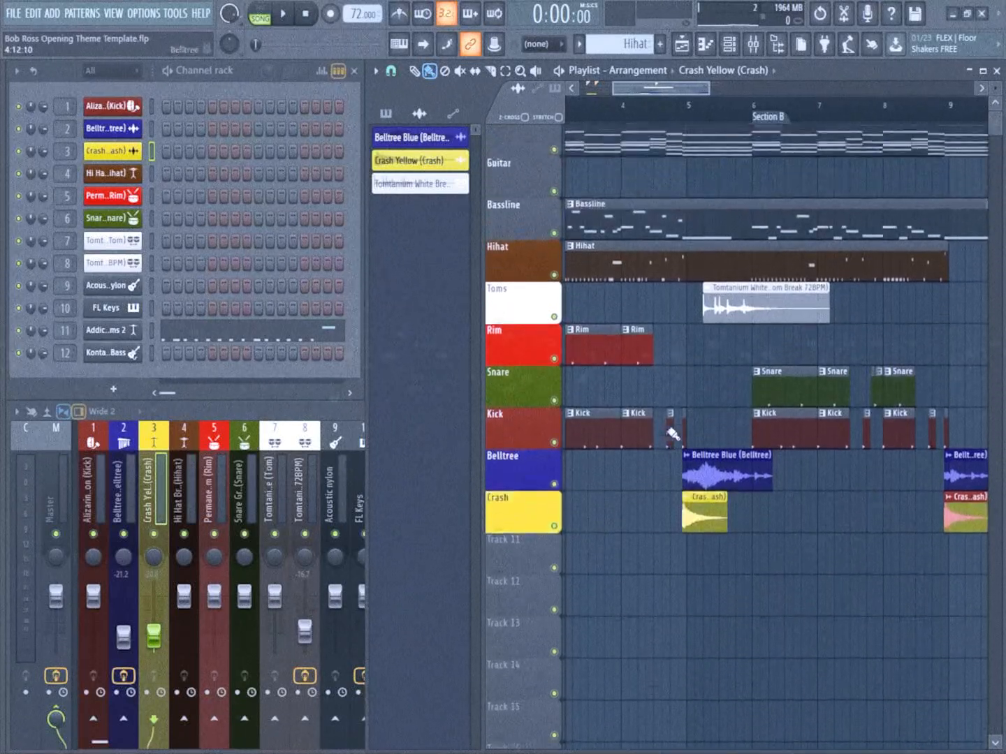
scroll(673, 435, "down", 3)
scroll(668, 198, "down", 2)
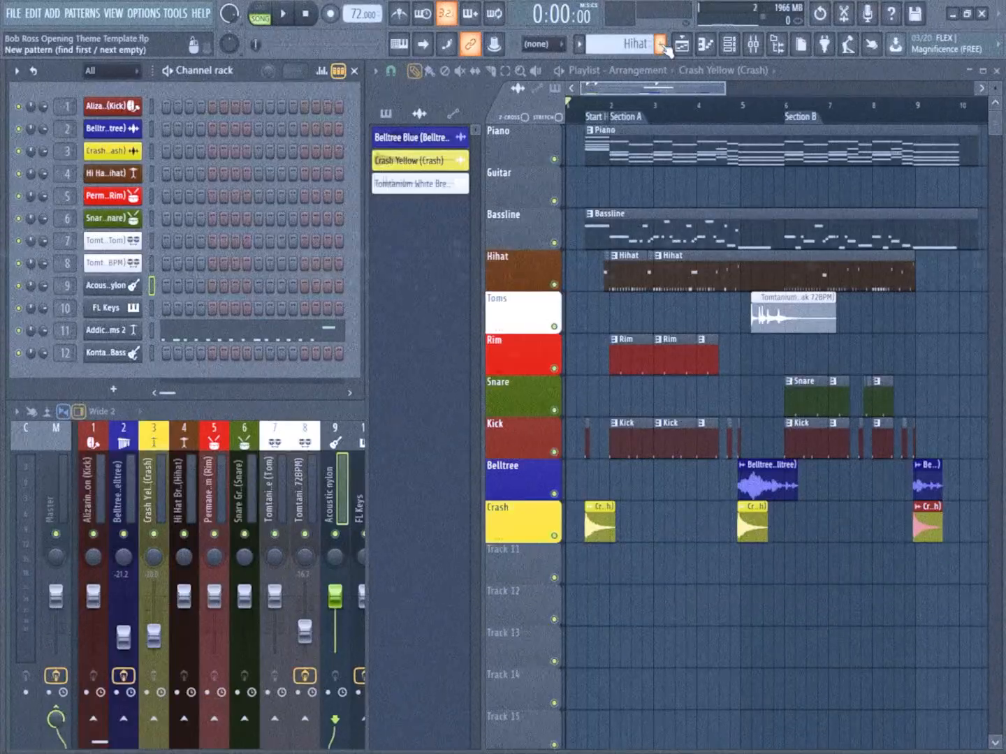
Create a new pattern named Guitar and place it on the Guitar track at the Start Here marker
left_click(661, 45)
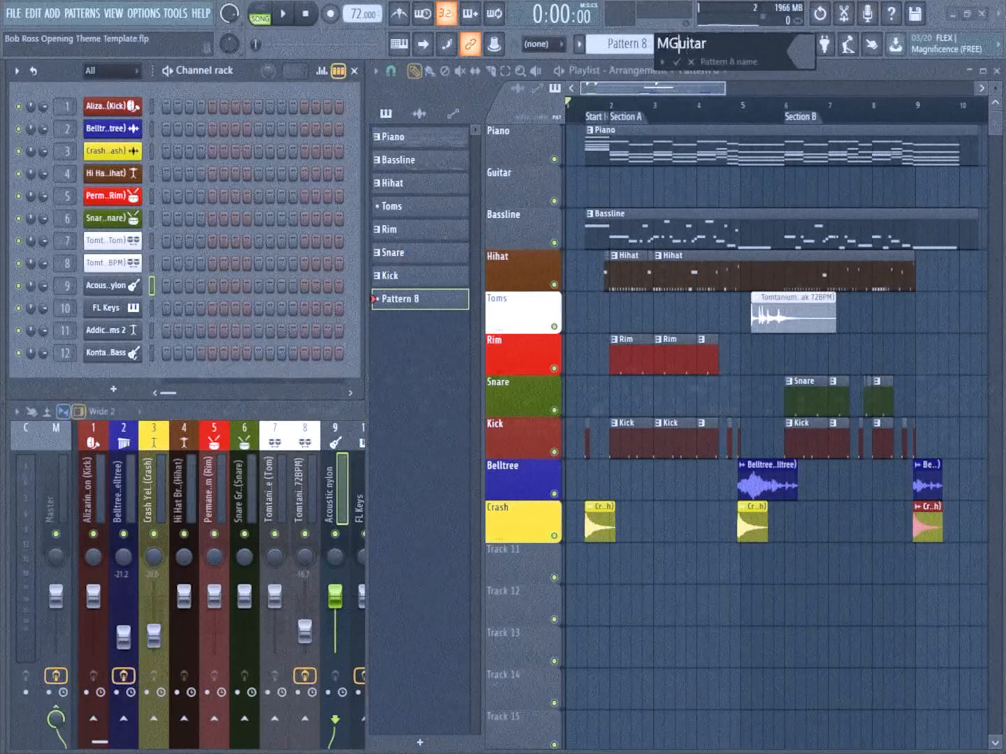
key("Return")
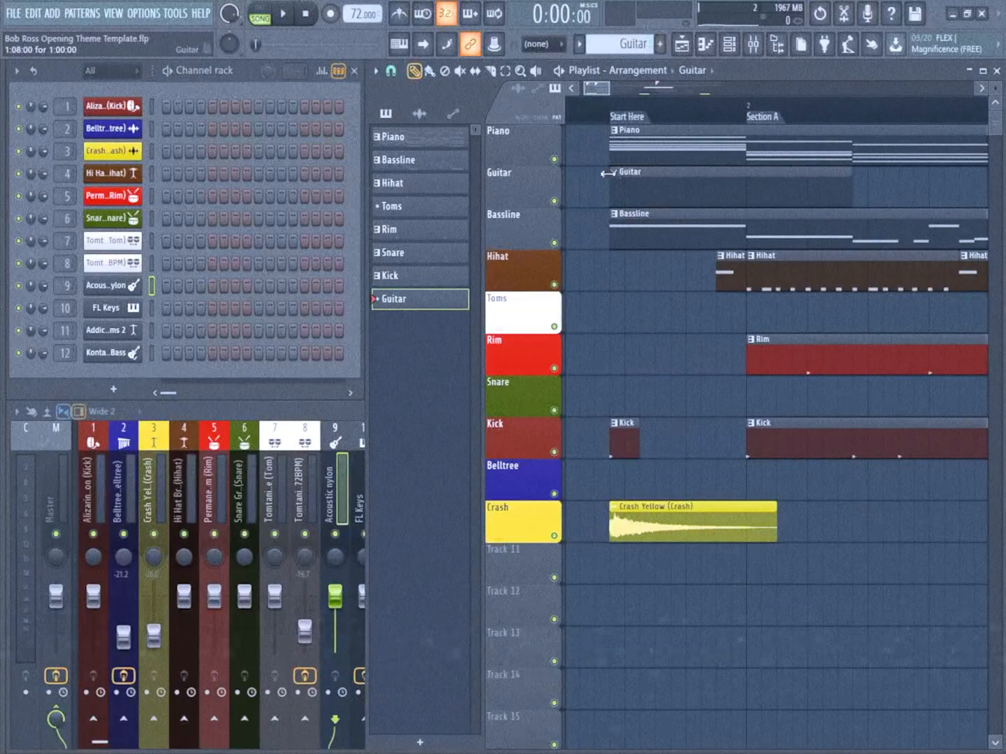
scroll(618, 118, "down", 2)
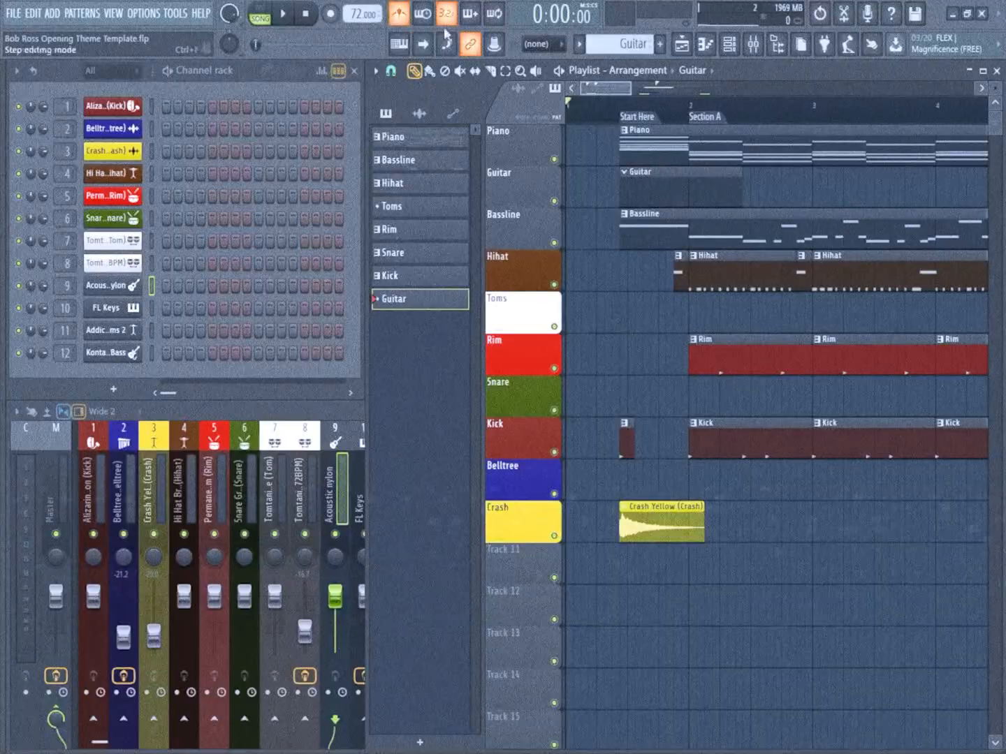
Record the guitar part with the Acoustic nylon instrument into the Guitar pattern as notes and automation
left_click(340, 19)
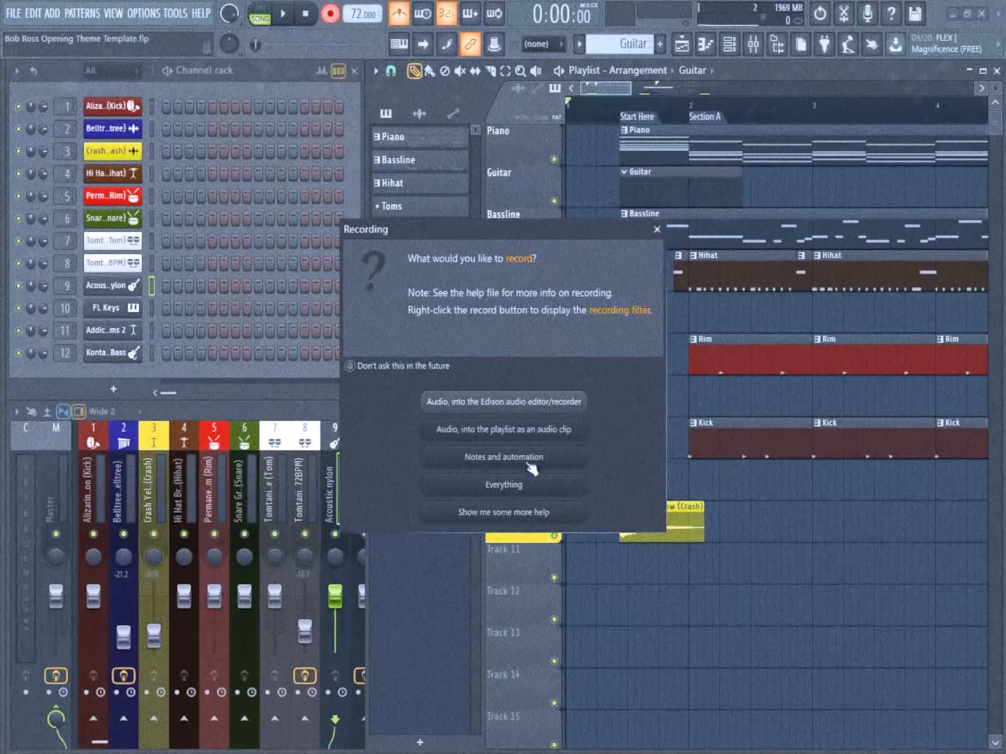
left_click(525, 459)
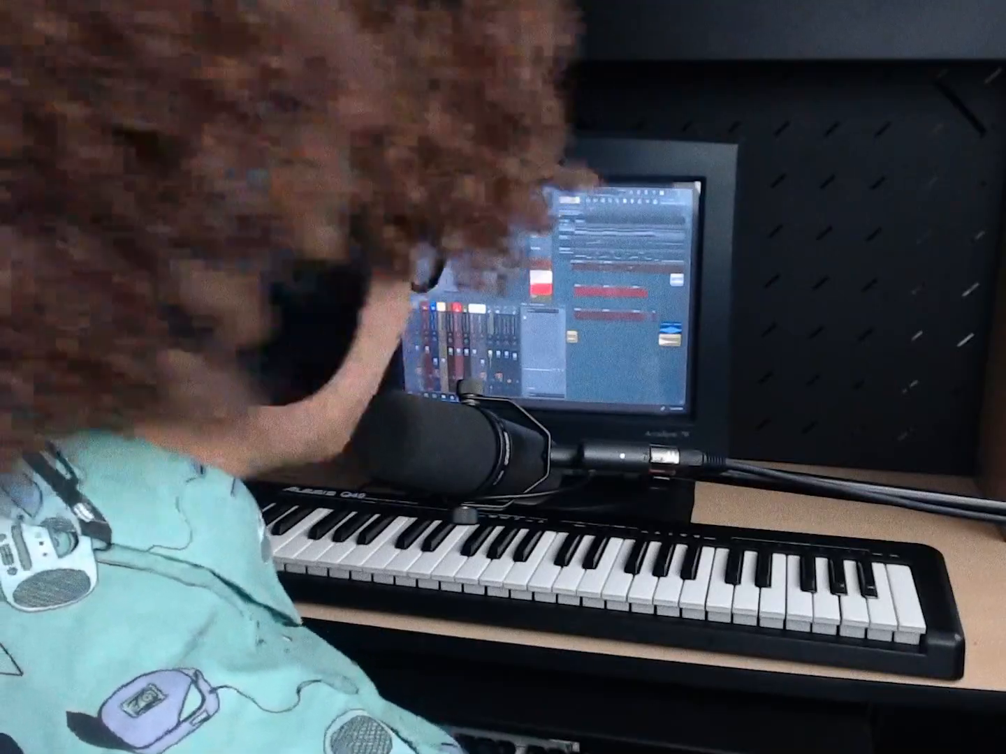
Insert Fruity Parametric EQ 2 in the first effect slot of the Acoustic nylon mixer track and load a default preset variant
left_click(525, 317)
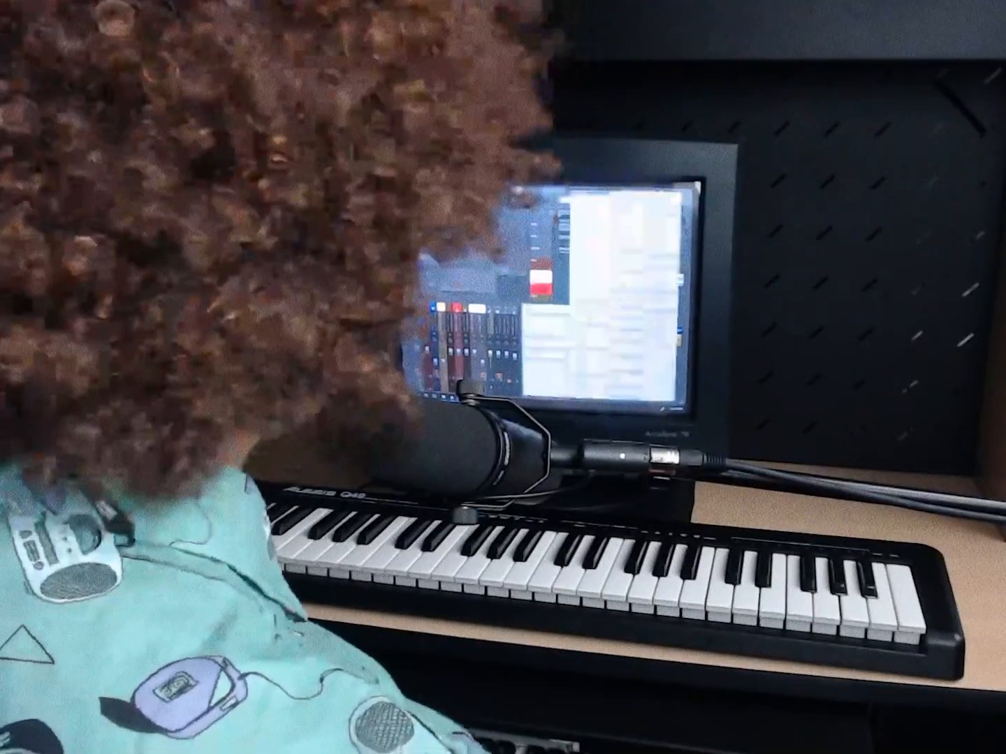
mouse_move(545, 342)
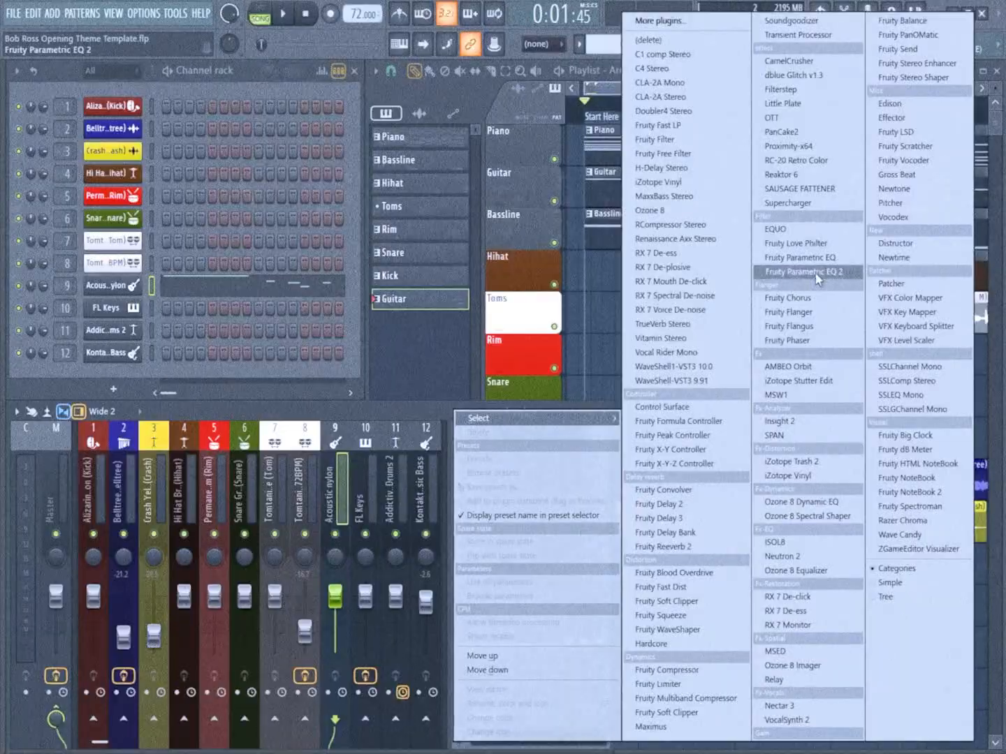
left_click(769, 272)
left_click_drag(368, 235, 370, 248)
left_click(465, 232)
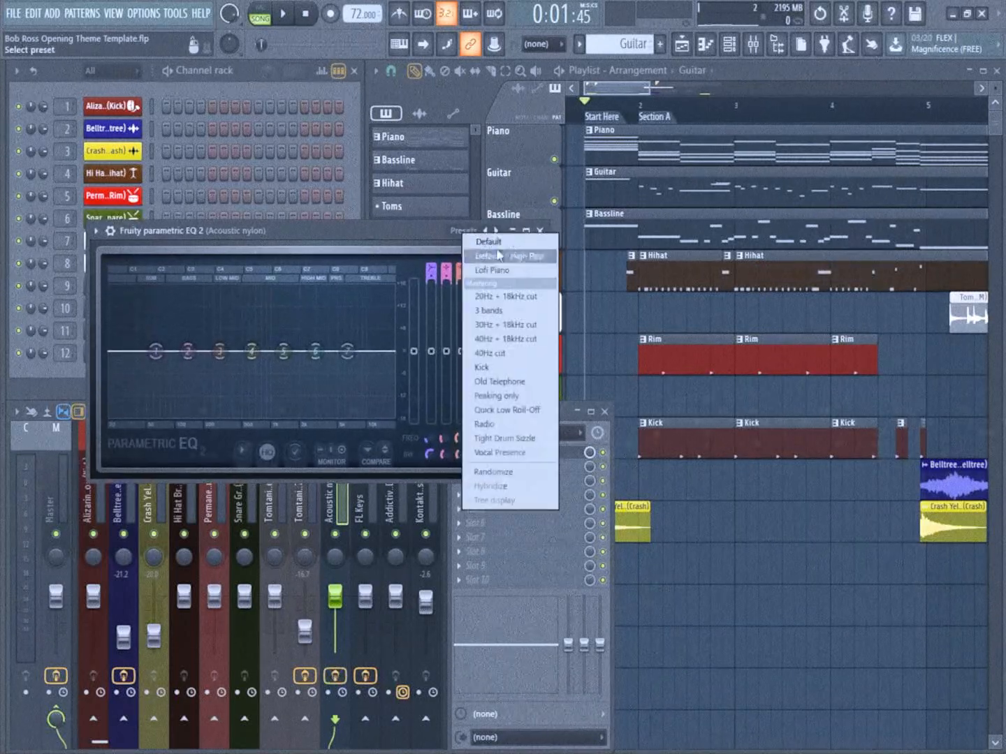
left_click(488, 257)
Cut the guitar's lows with EQ band 1 at -18 dB, roll off the highs with bands 5 to 7, and play it back
left_click_drag(155, 351, 182, 387)
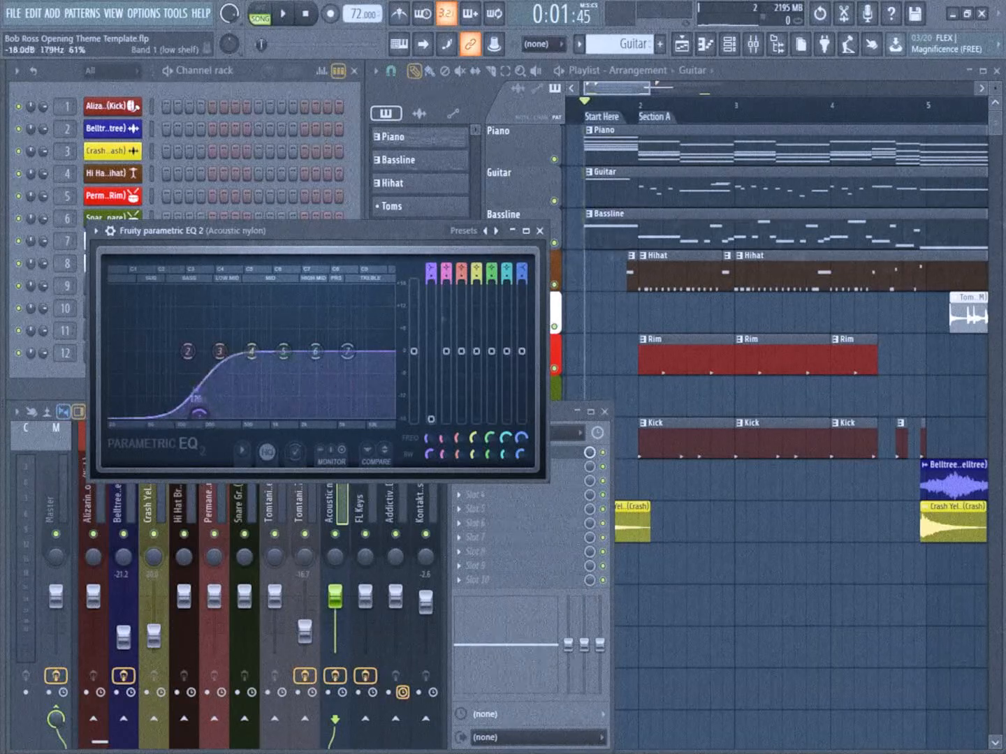
left_click_drag(347, 351, 376, 407)
left_click_drag(285, 353, 376, 403)
left_click_drag(342, 364, 345, 372)
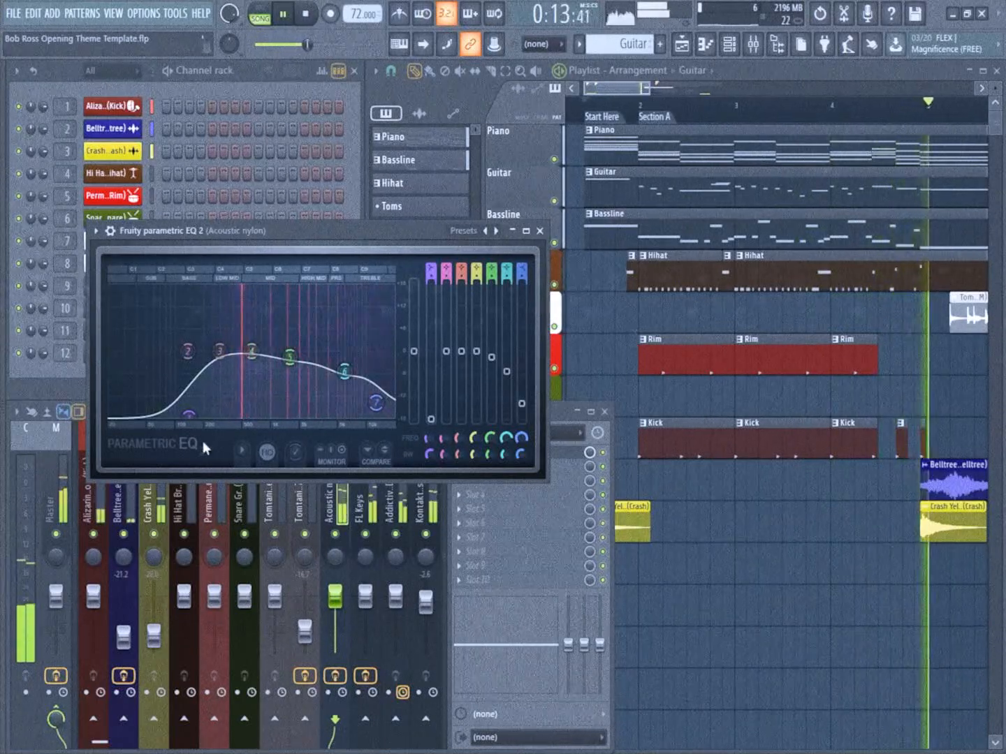
key("space")
left_click_drag(315, 223, 332, 110)
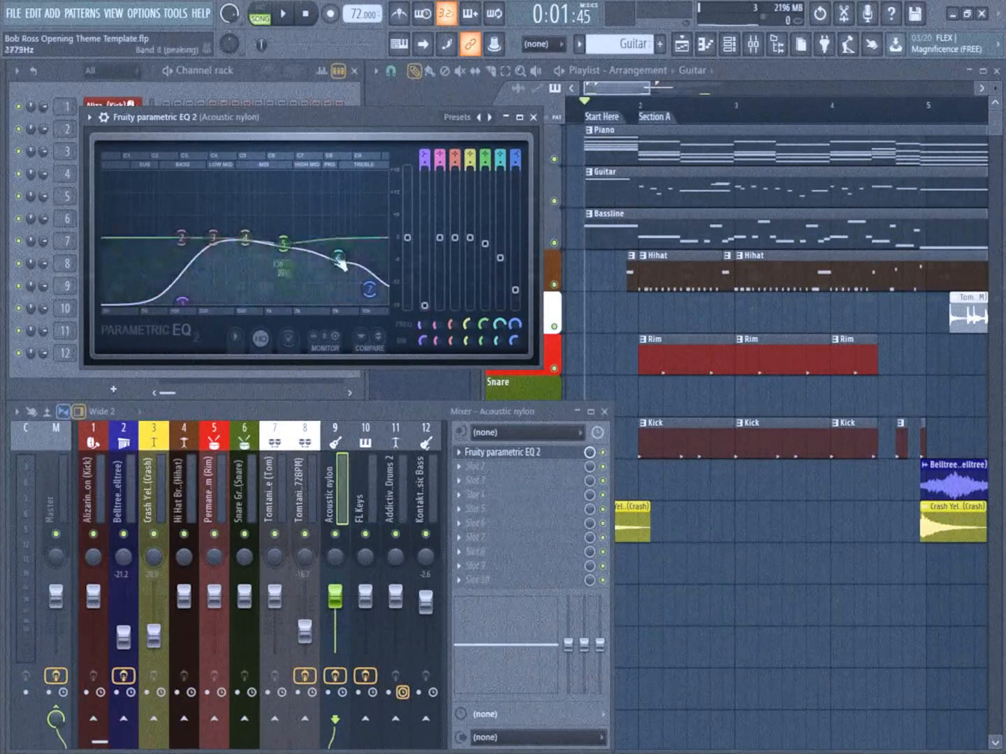
Insert another effect in the second slot of the Acoustic nylon mixer track and play the arrangement through Section A
left_click(510, 452)
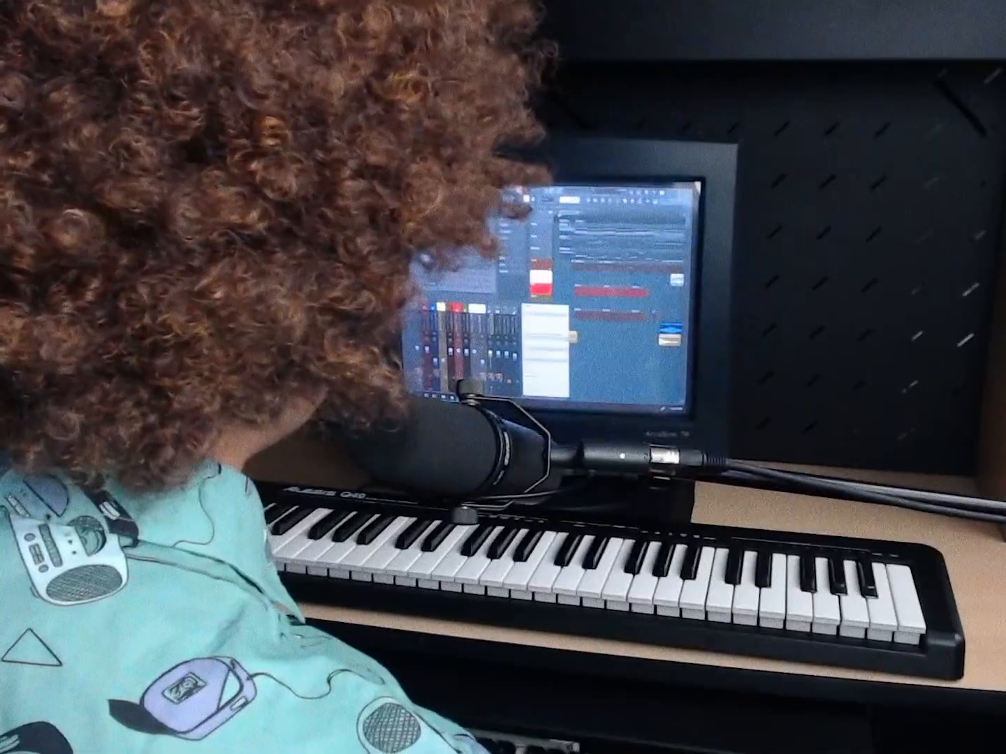
left_click(462, 466)
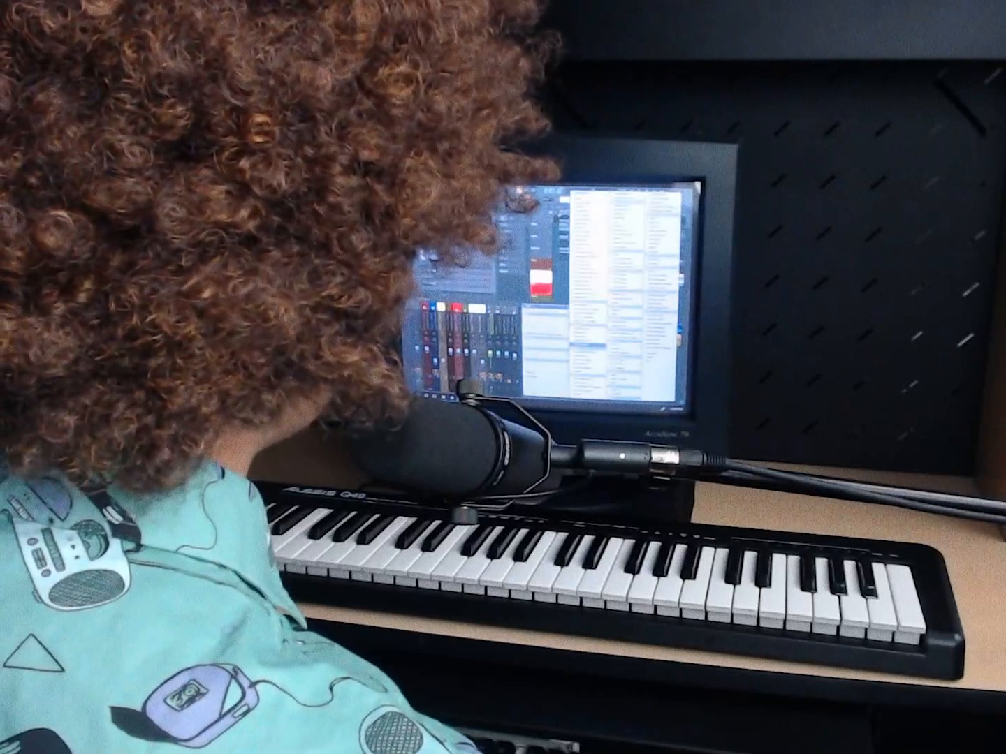
left_click(588, 346)
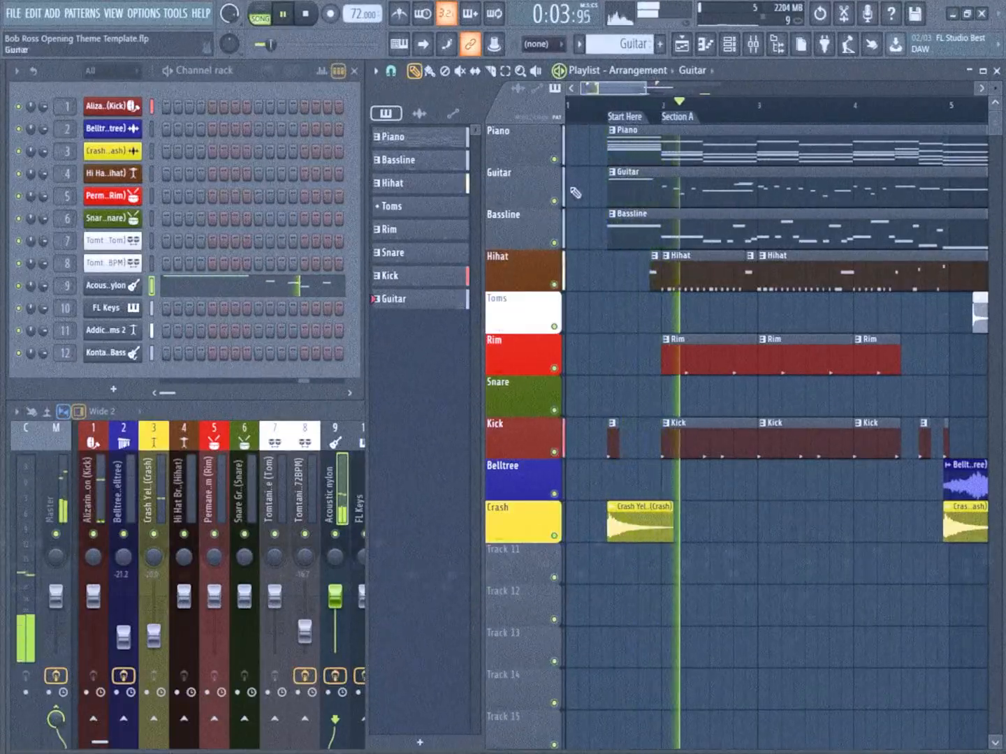
scroll(588, 229, "down", 3)
scroll(591, 232, "down", 2)
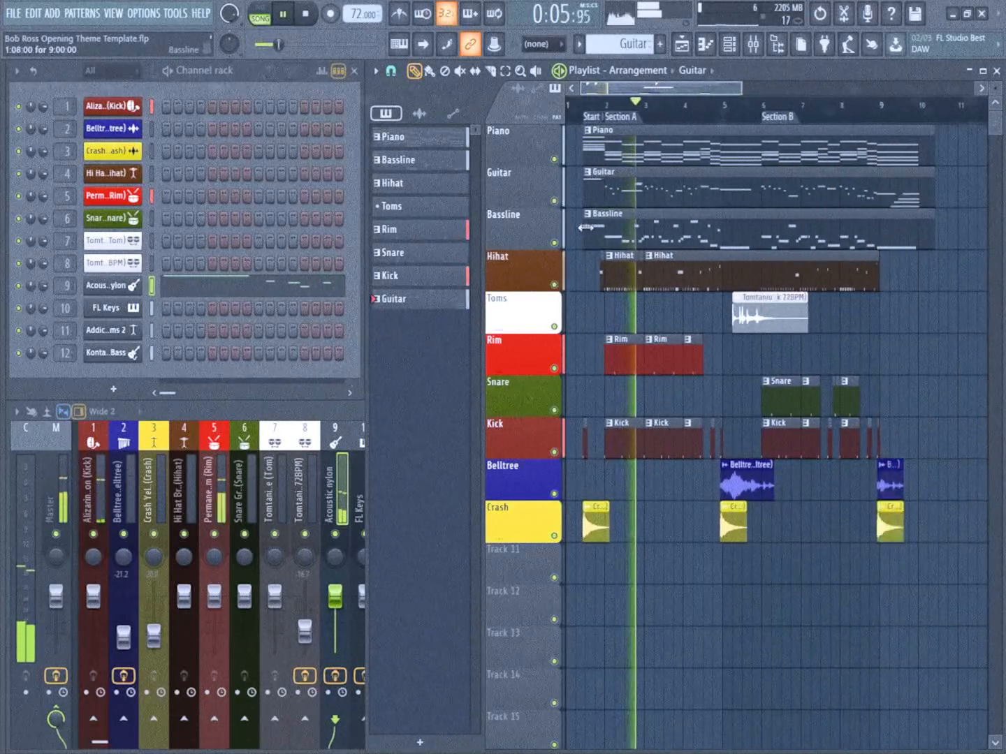
scroll(588, 229, "up", 1)
left_click_drag(719, 89, 723, 88)
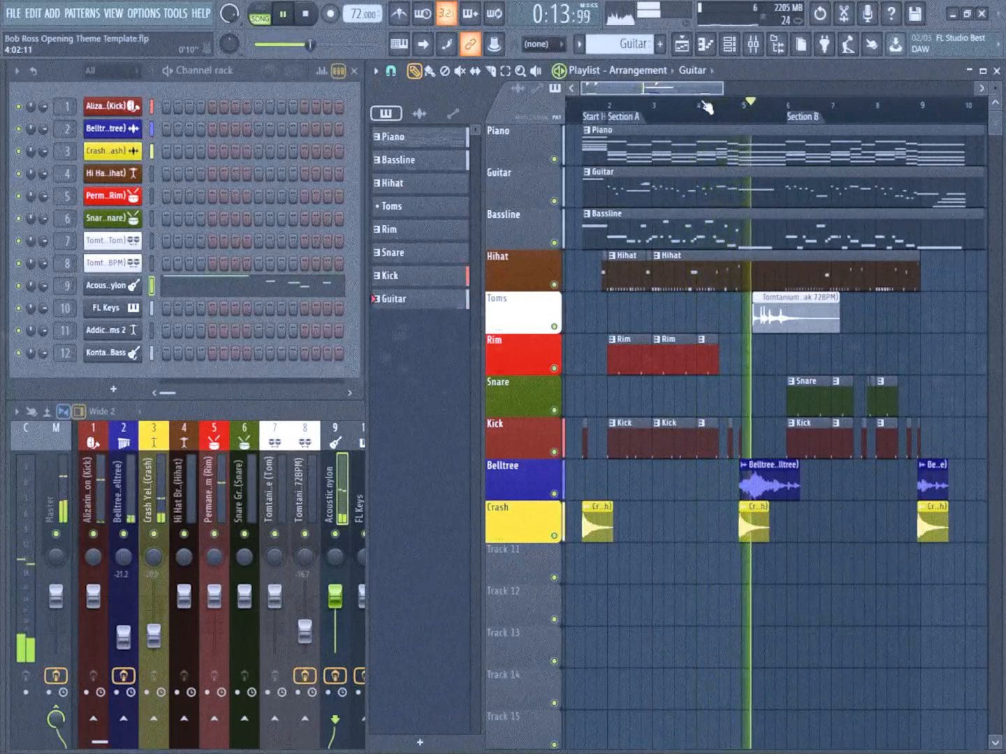
key("space")
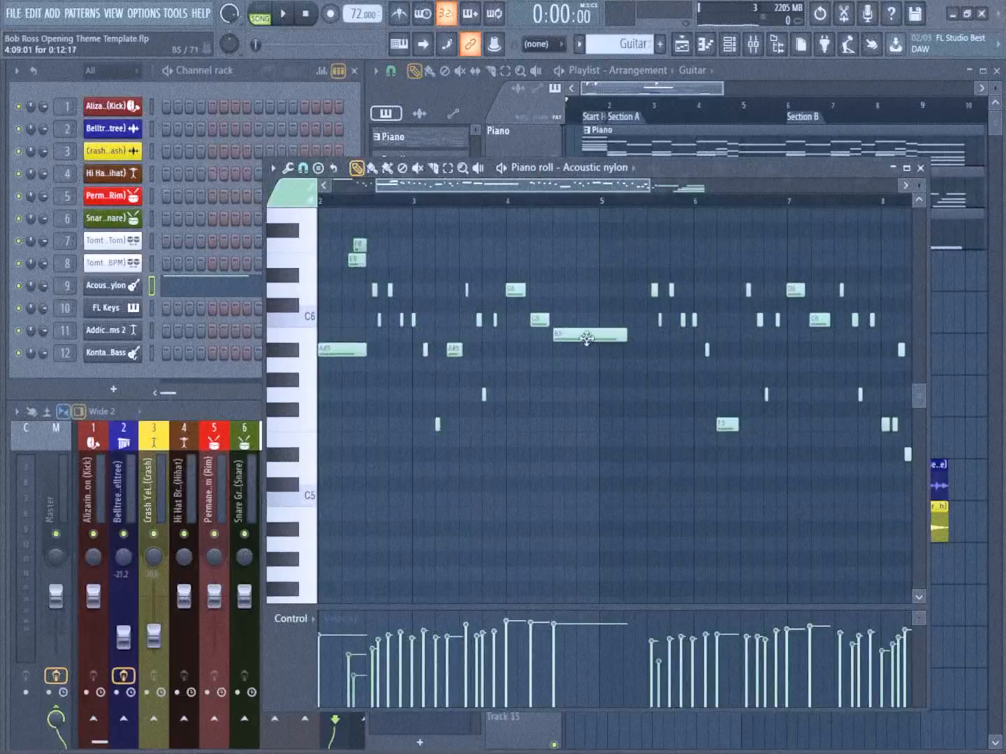
Draw harmony notes G5, D#5 and D5 in the Acoustic nylon piano roll beneath the D6, C6 and B5 melody notes of bar 4
left_click_drag(549, 189, 538, 195)
mouse_move(484, 268)
left_mouse_down()
mouse_move(638, 240)
mouse_move(584, 275)
mouse_move(492, 276)
mouse_move(487, 285)
left_mouse_up()
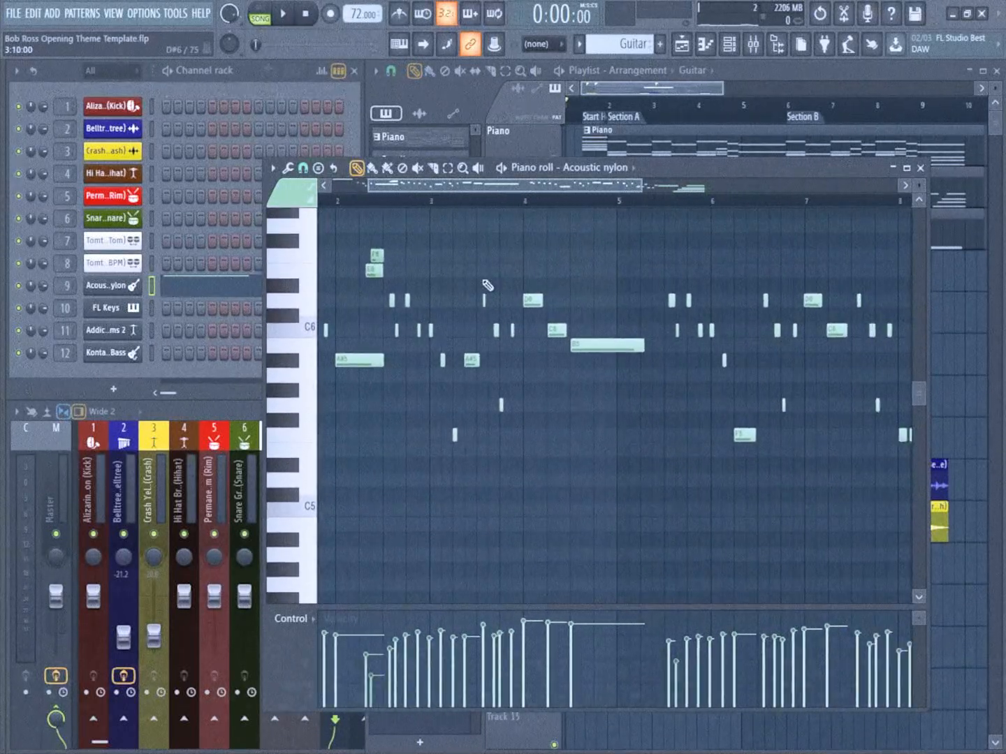
scroll(514, 287, "up", 6)
left_click_drag(505, 192, 512, 188)
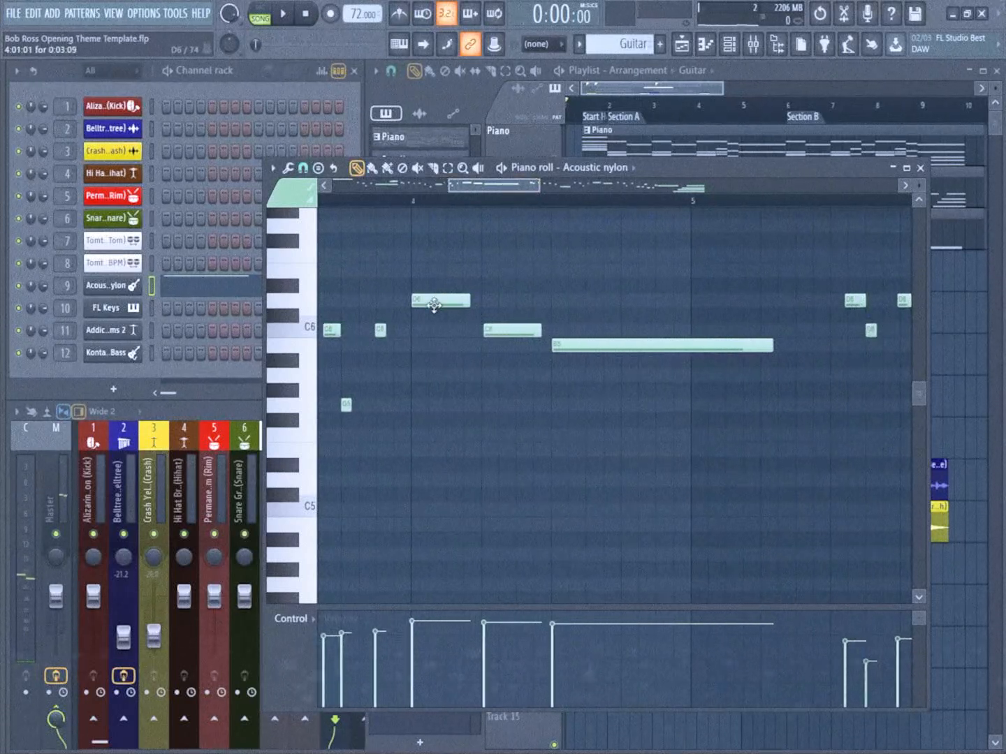
left_click(413, 405)
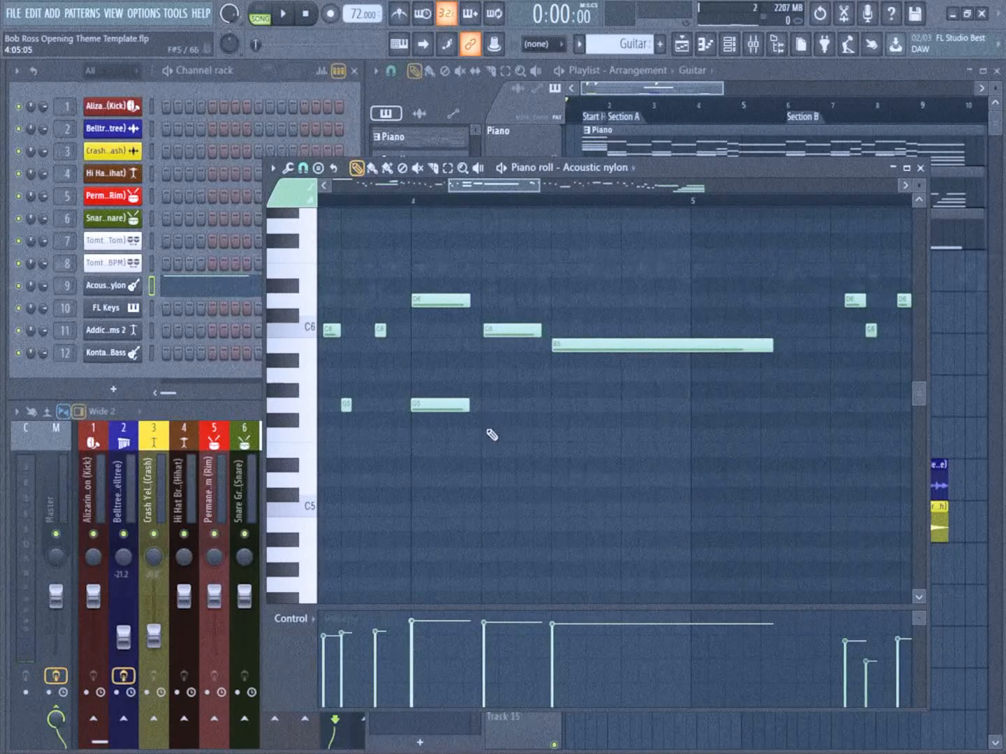
left_click(485, 466)
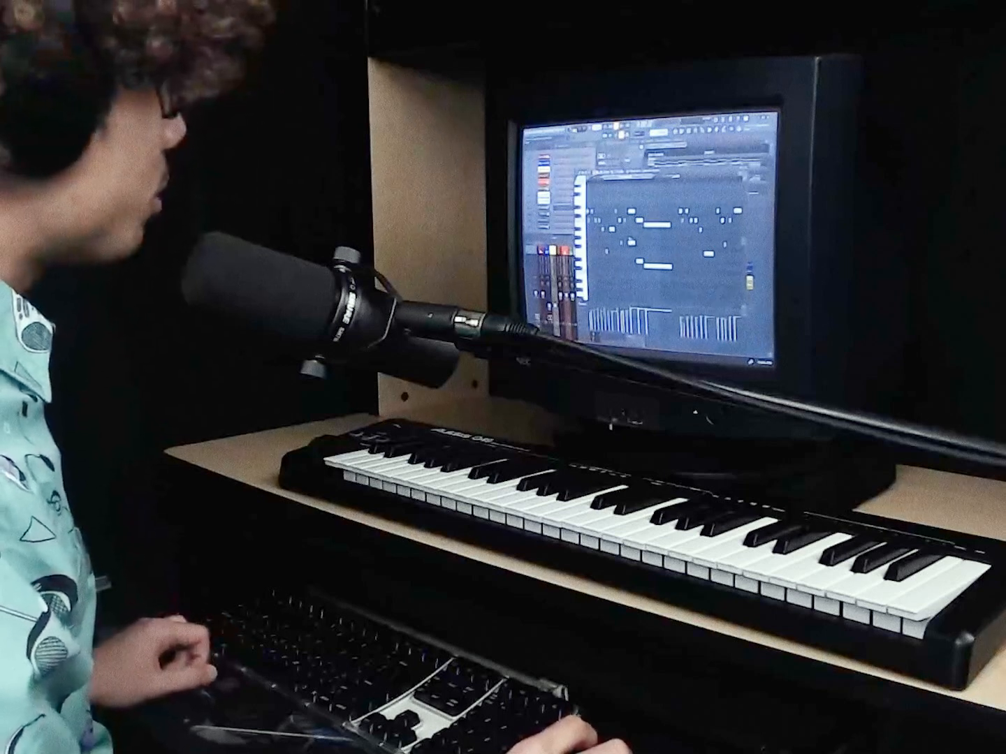
Lower the velocities of the three bar 4 harmony notes below those of the melody notes and play the passage back
left_click_drag(505, 386, 670, 501)
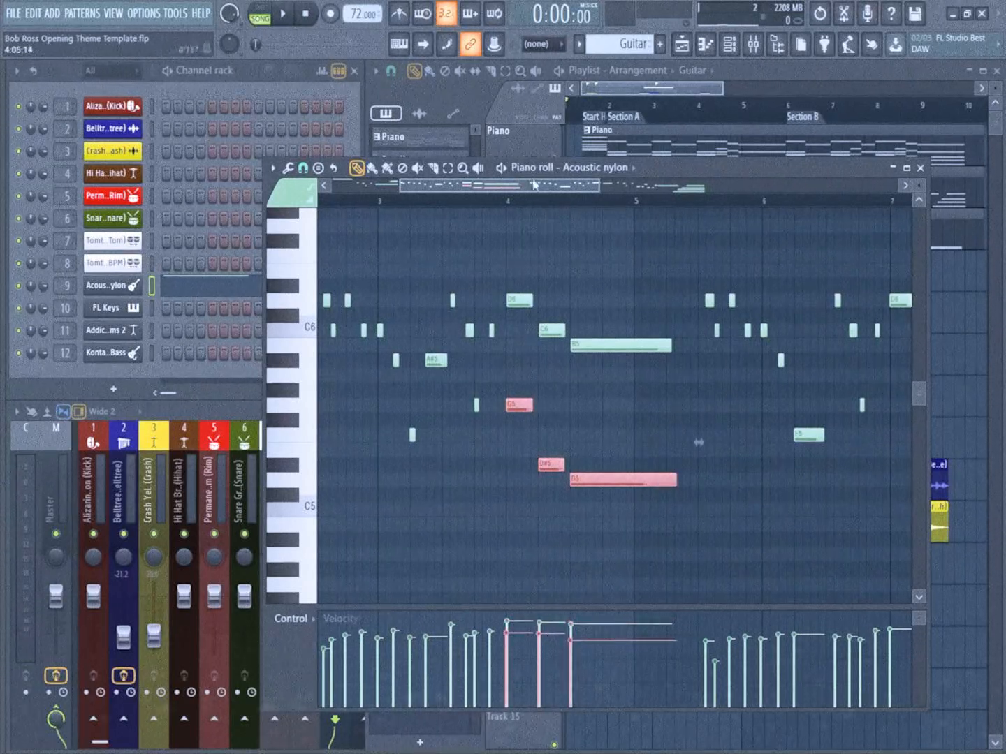
scroll(588, 419, "up", 2, "ctrl")
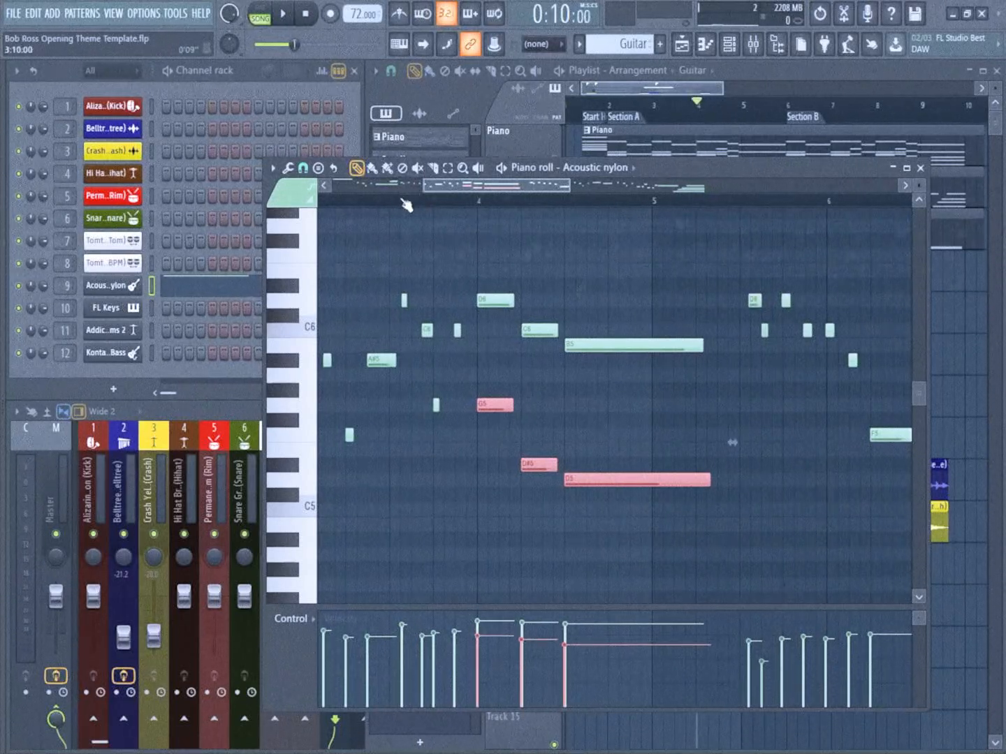
key("ctrl+d")
key("space")
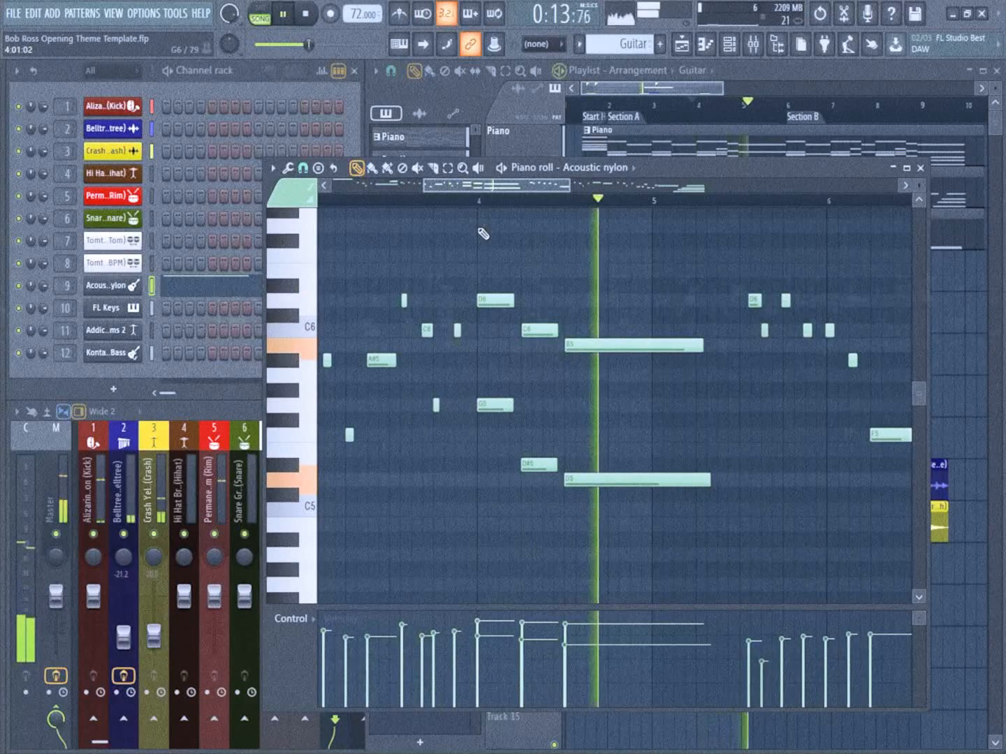
key("space")
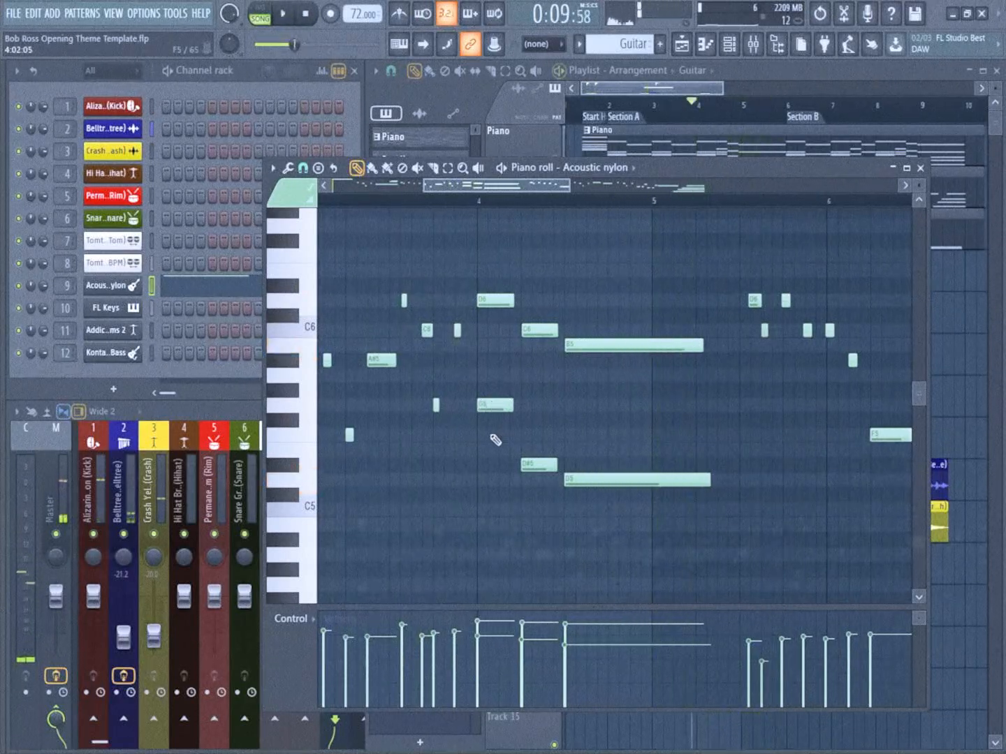
scroll(493, 425, "up", 2, "ctrl")
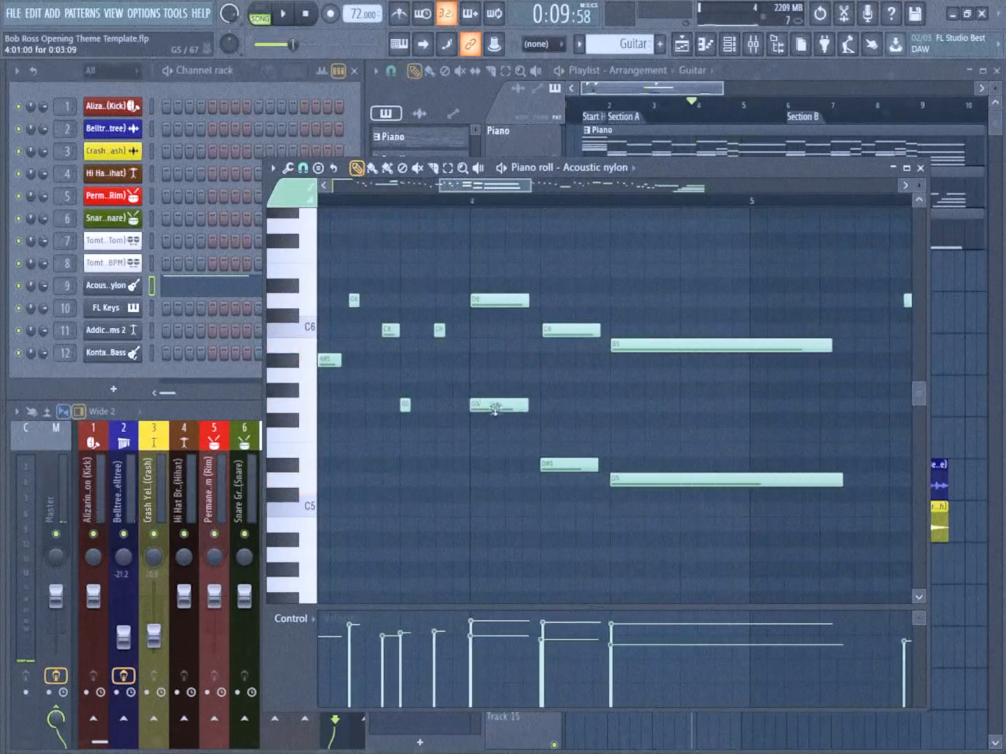
scroll(493, 443, "down", 2, "ctrl")
key("space")
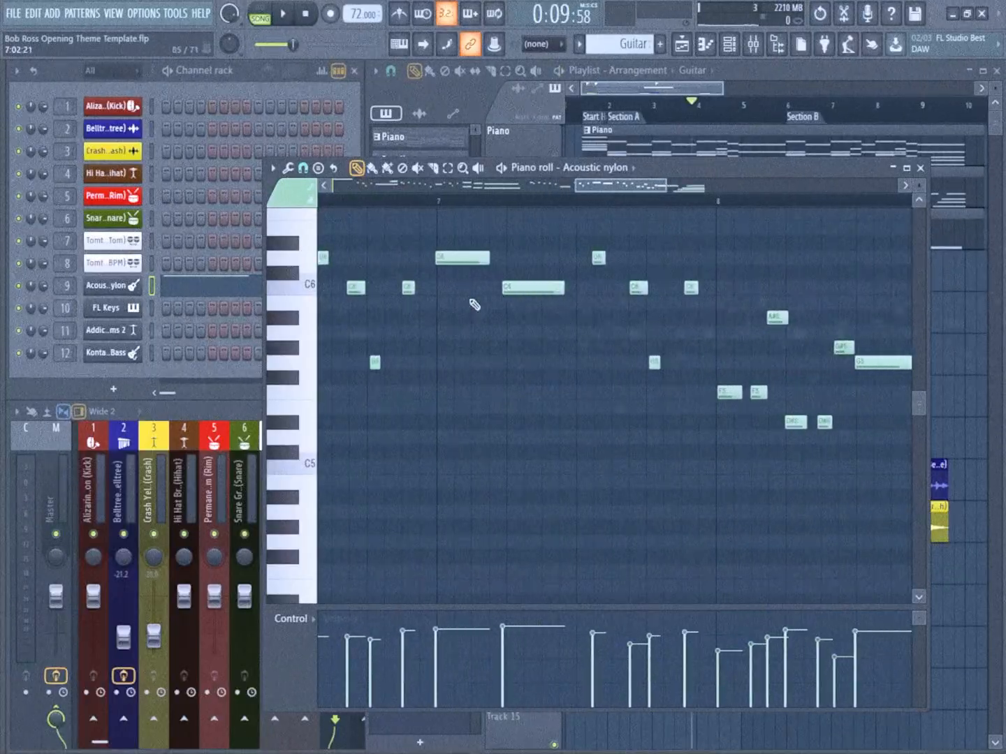
Add softer harmony notes A#5 and G5 beneath the D6 and C6 melody notes of bar 7 and play through the ending
scroll(478, 299, "up", 3)
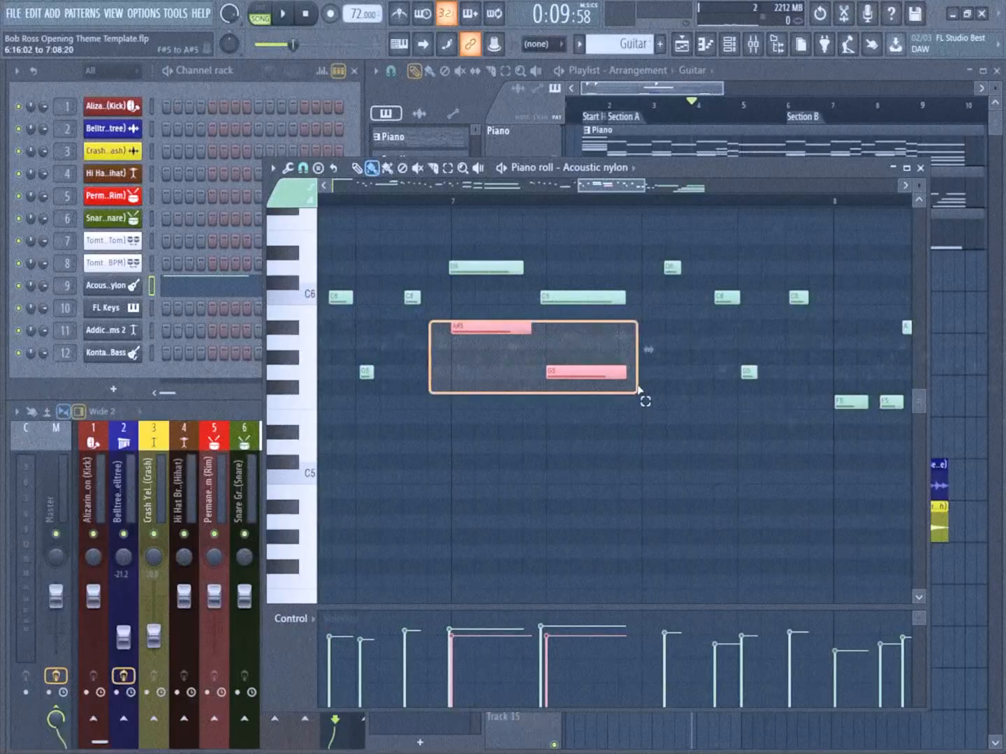
left_click_drag(637, 392, 638, 393)
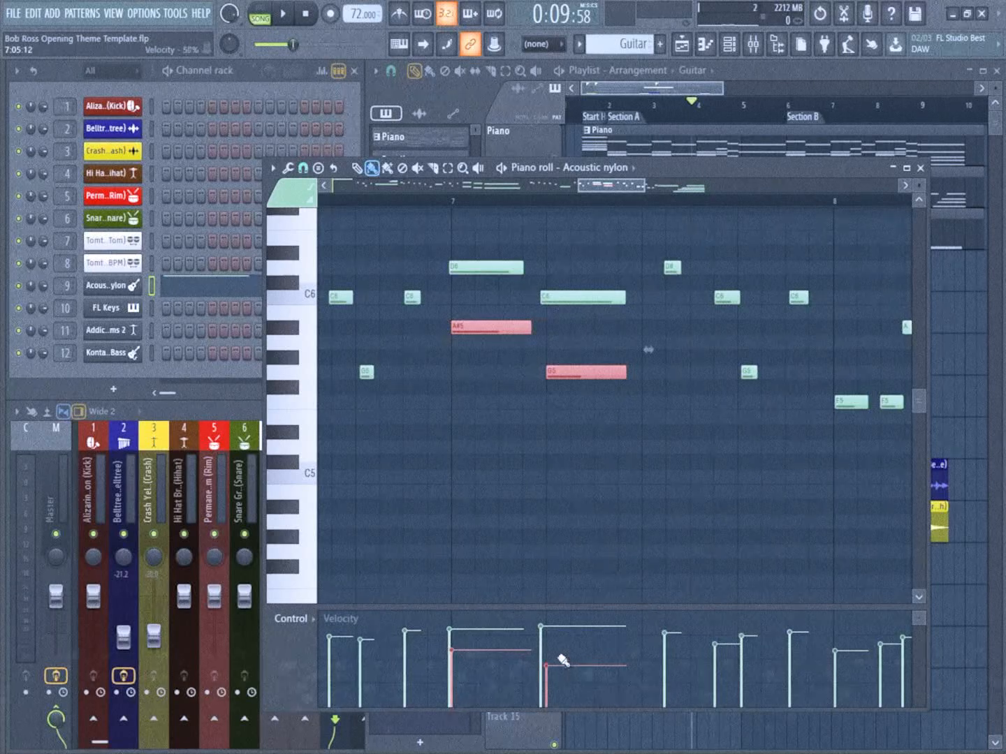
scroll(558, 466, "down", 3, "ctrl")
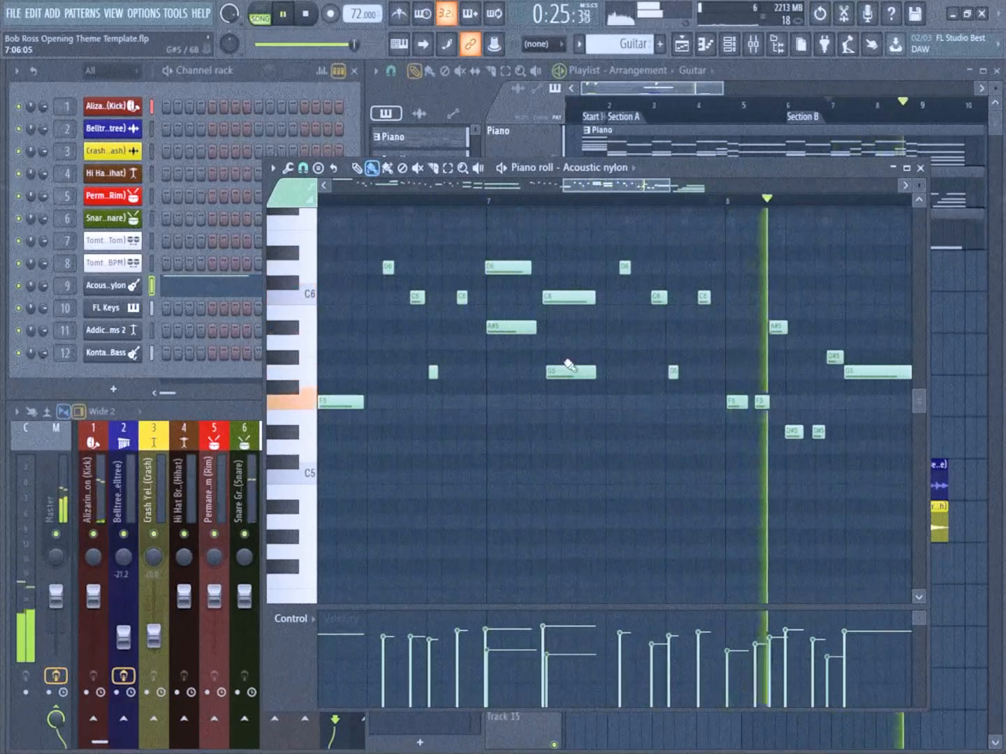
scroll(570, 365, "down", 3)
left_click_drag(641, 373, 532, 356)
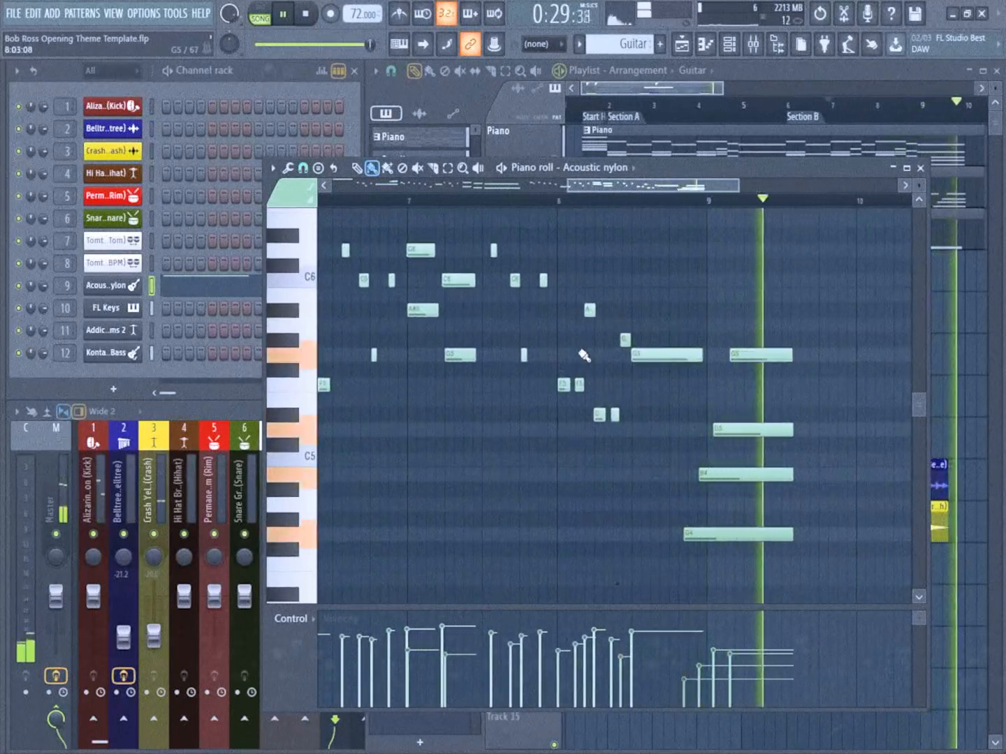